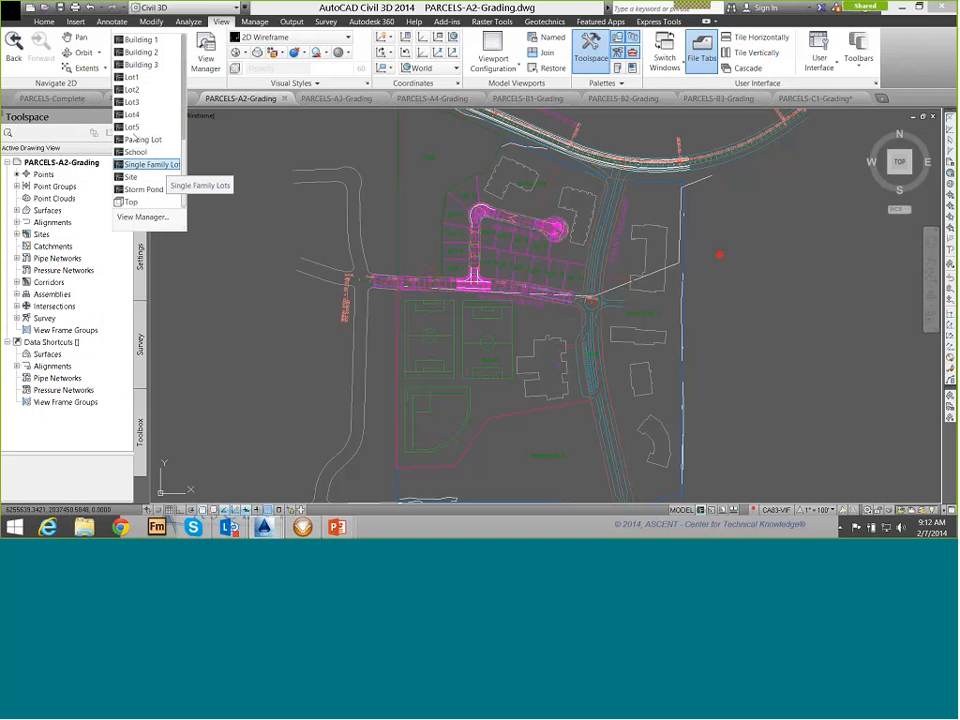
# - Restore the Single Family Lots view and show the elevation editing tools for the LOT 1 parcel
pyautogui.click(150, 164)
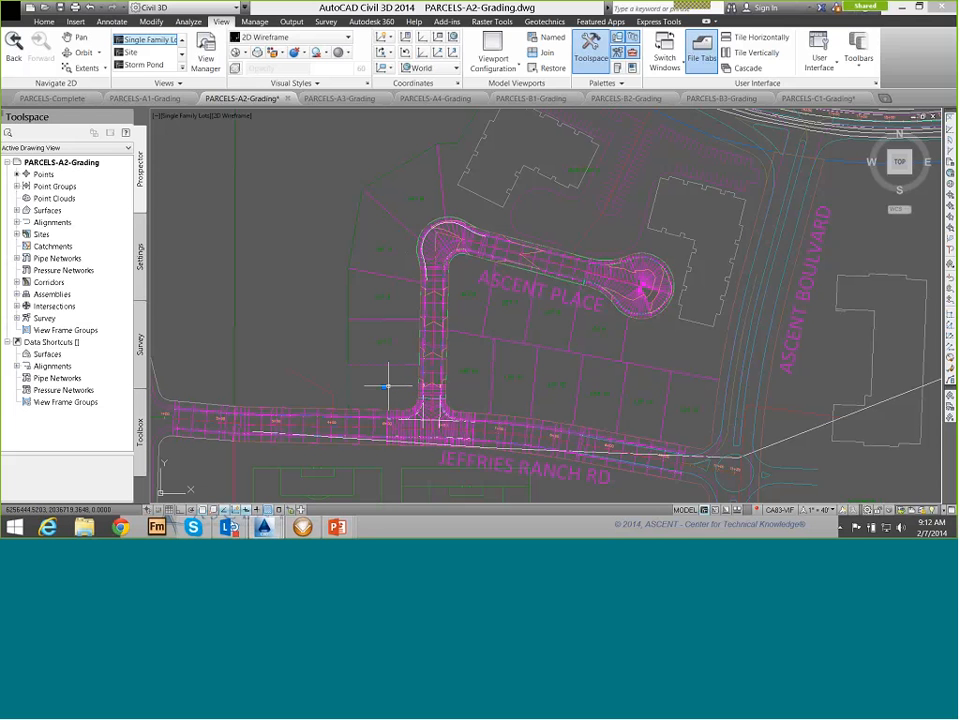
pyautogui.click(386, 386)
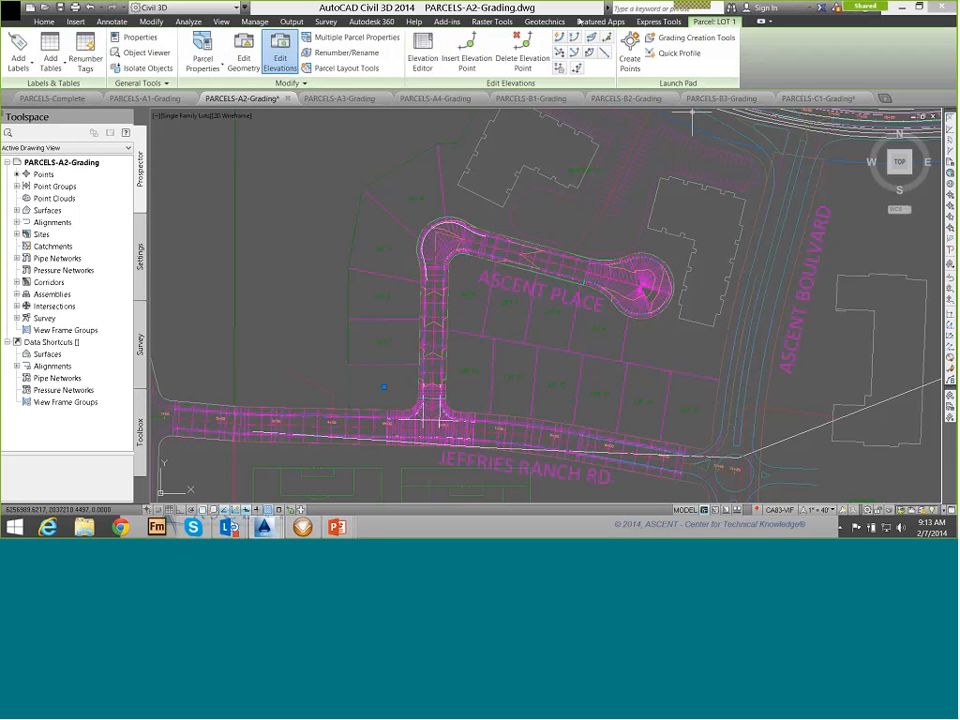
pyautogui.click(197, 65)
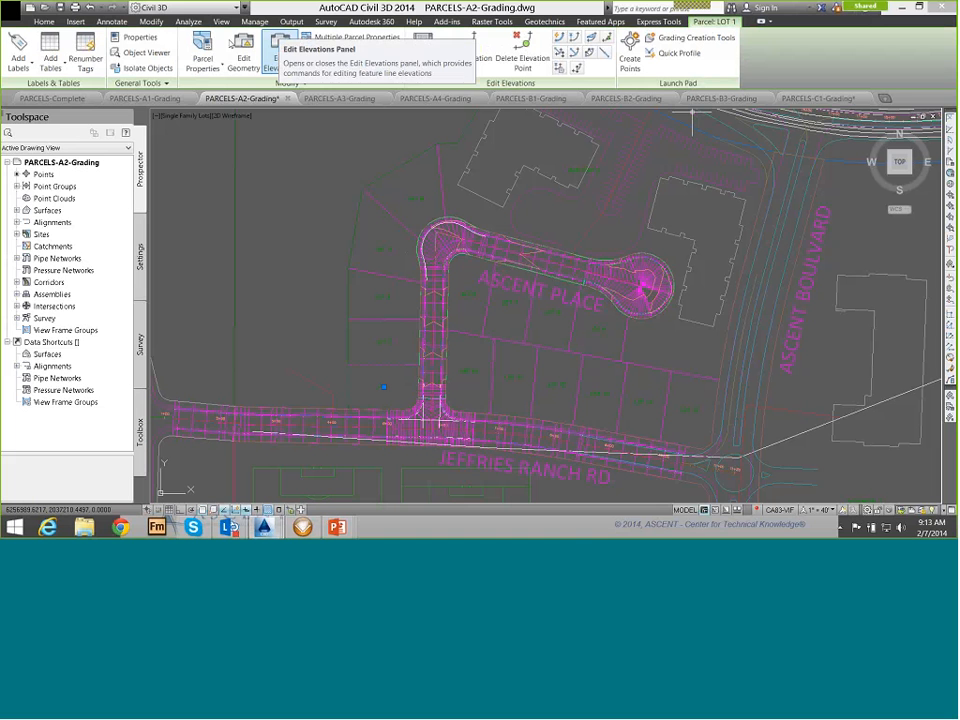
pyautogui.click(279, 52)
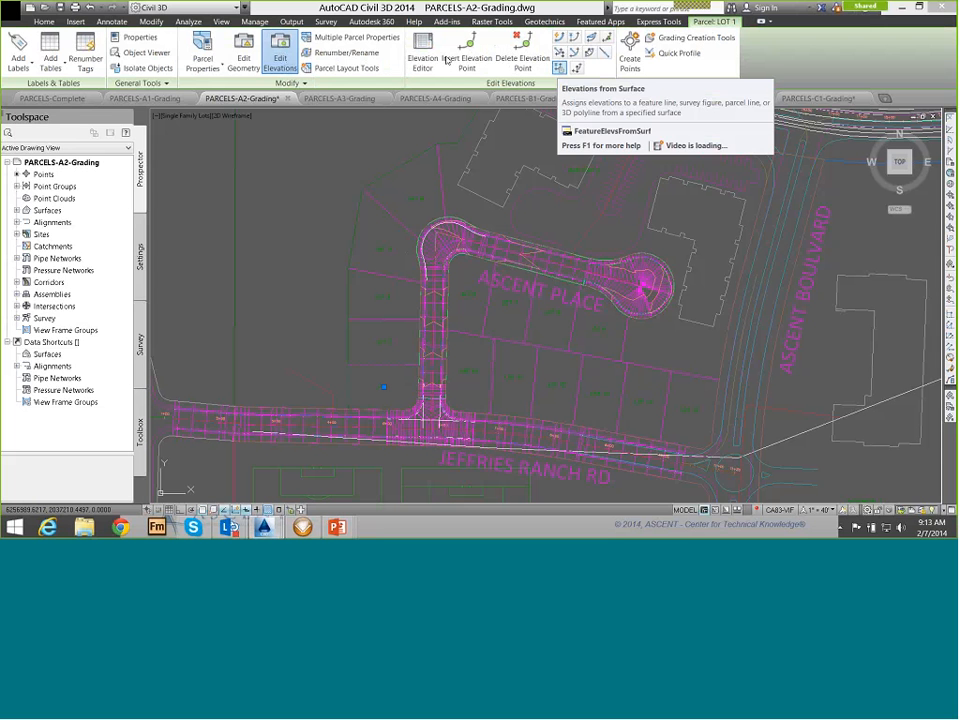
# - Assign elevations from the Existing Ground surface to the residential parcel lines, without intermediate grade break points
pyautogui.click(560, 68)
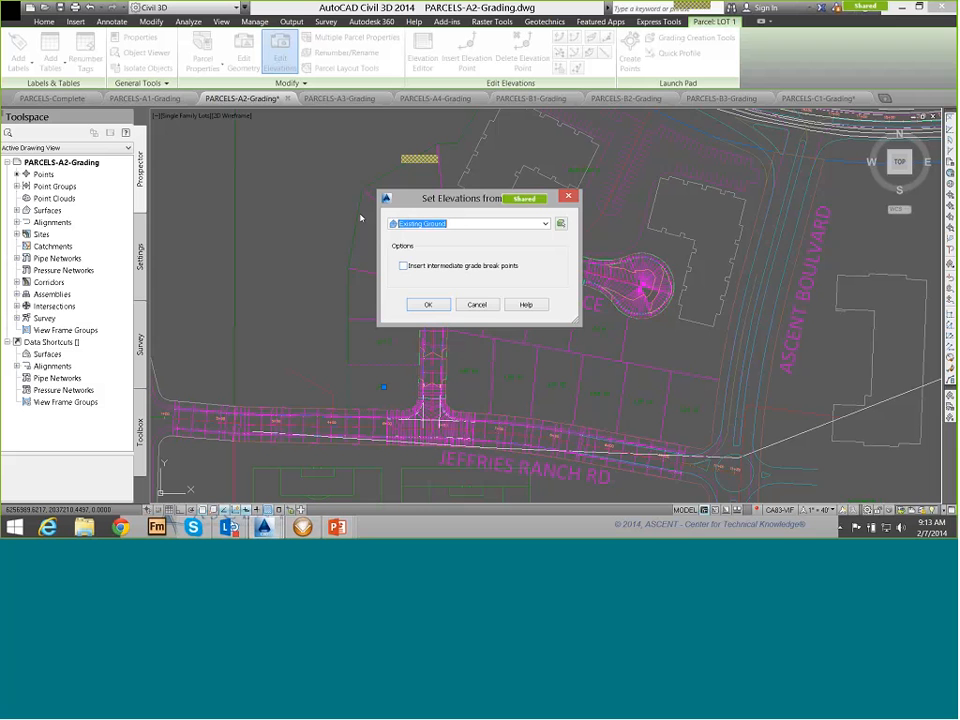
pyautogui.press('Return')
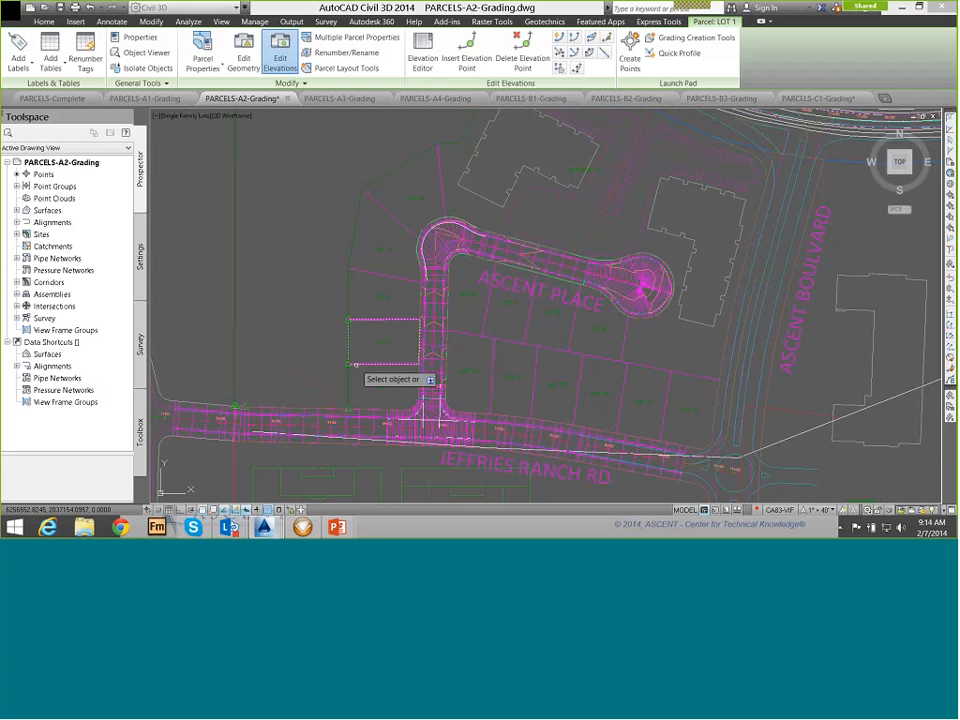
pyautogui.click(365, 286)
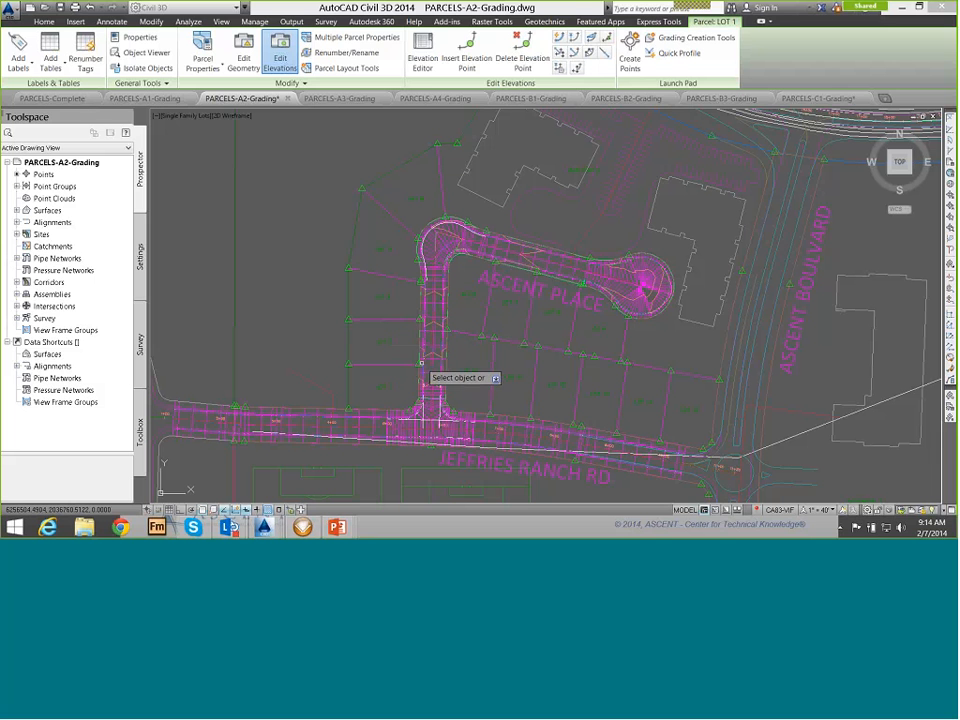
pyautogui.moveTo(379, 367)
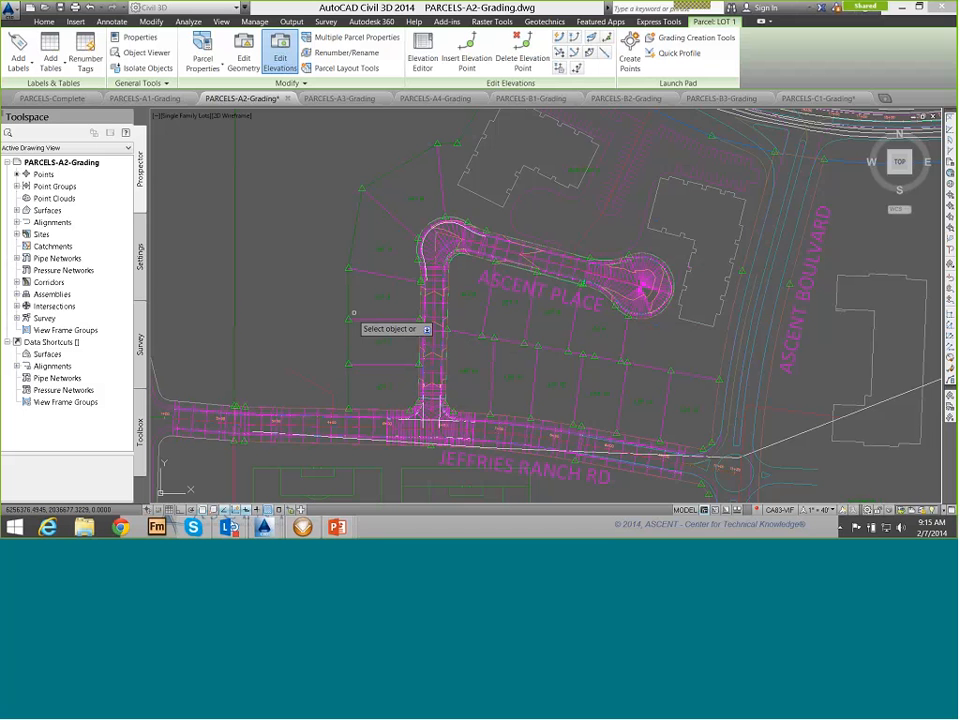
pyautogui.press('Escape')
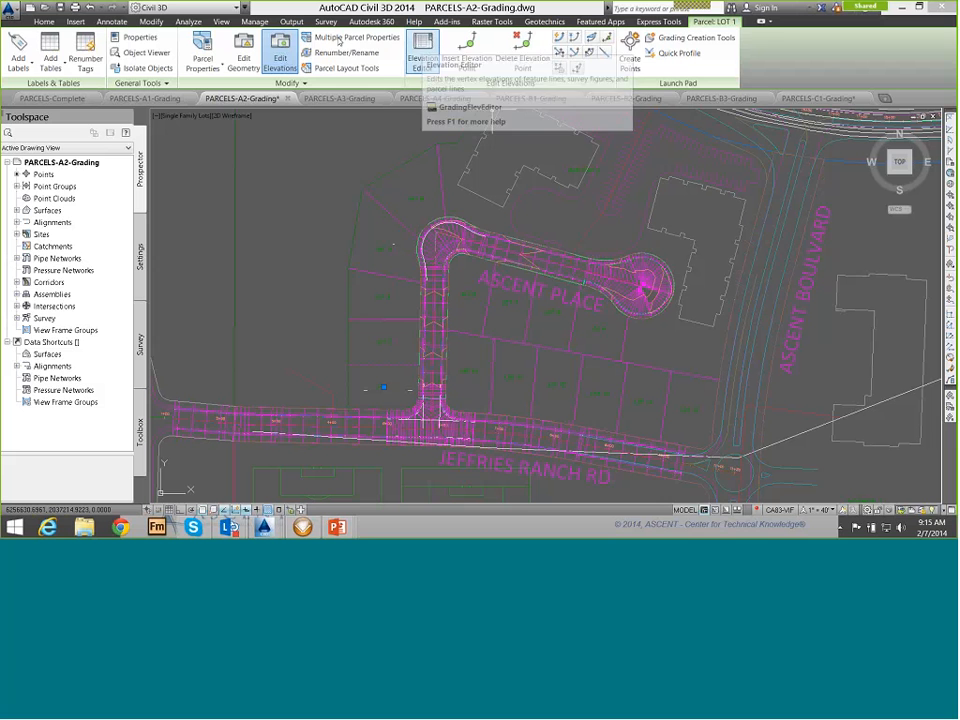
# - Open the Elevation Editor for the LOT 2 parcel and examine its points' locations, elevations and grades
pyautogui.click(422, 55)
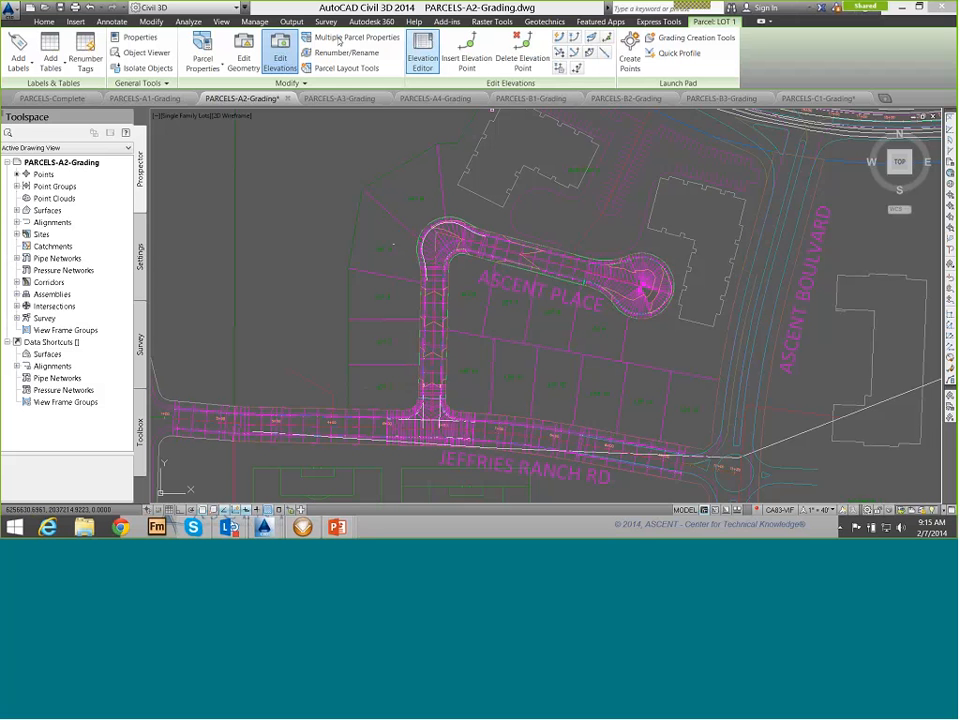
pyautogui.click(388, 375)
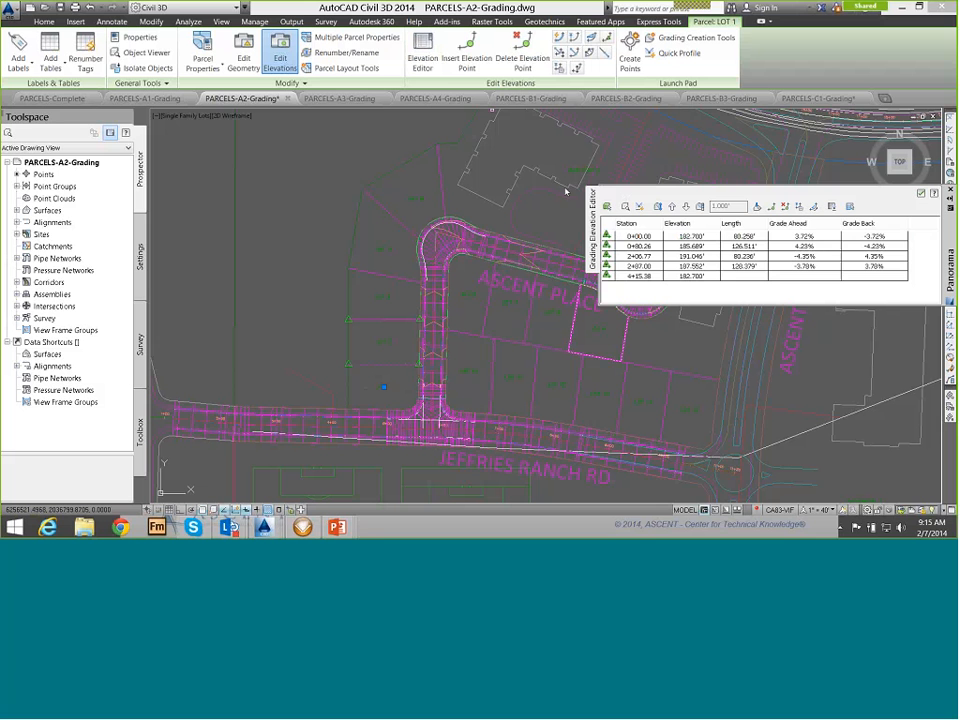
pyautogui.press('Down')
pyautogui.press('Down')
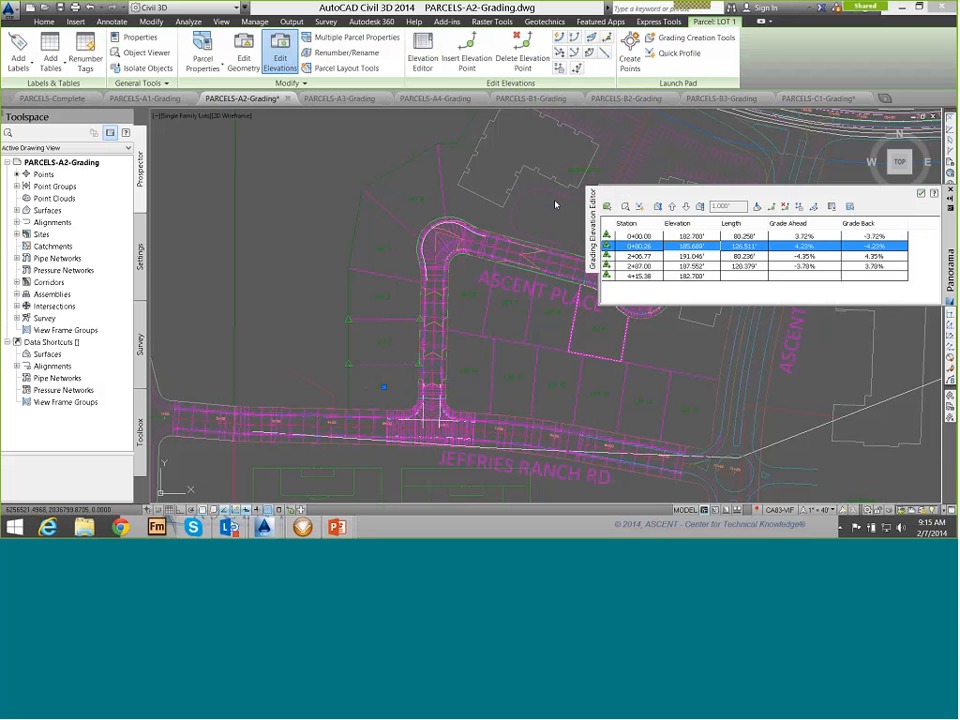
pyautogui.press('Down')
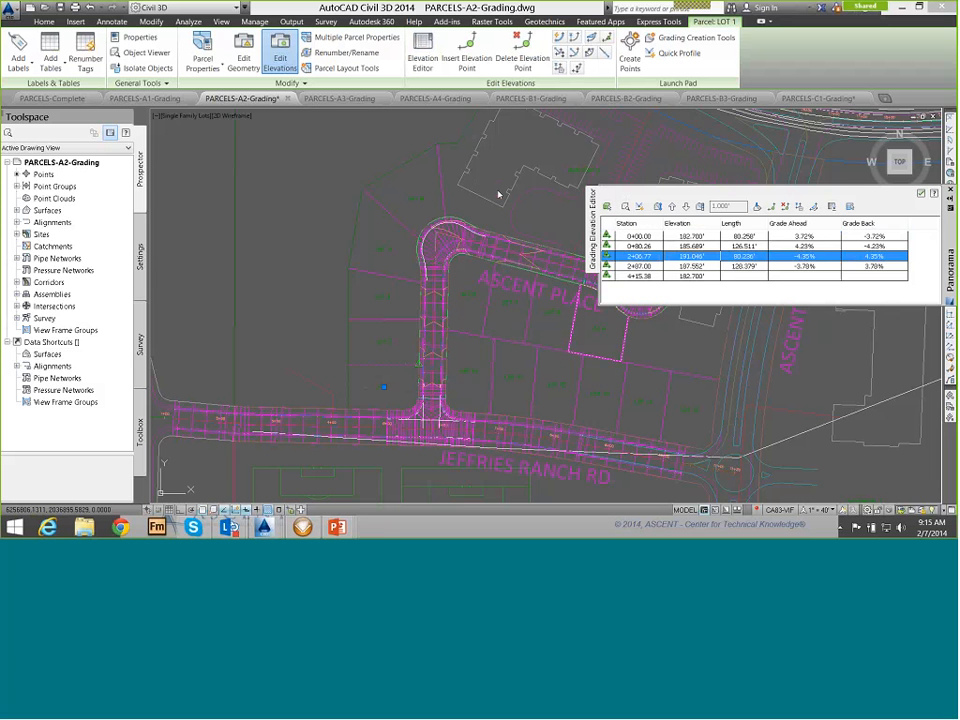
pyautogui.press('Up')
pyautogui.press('Up')
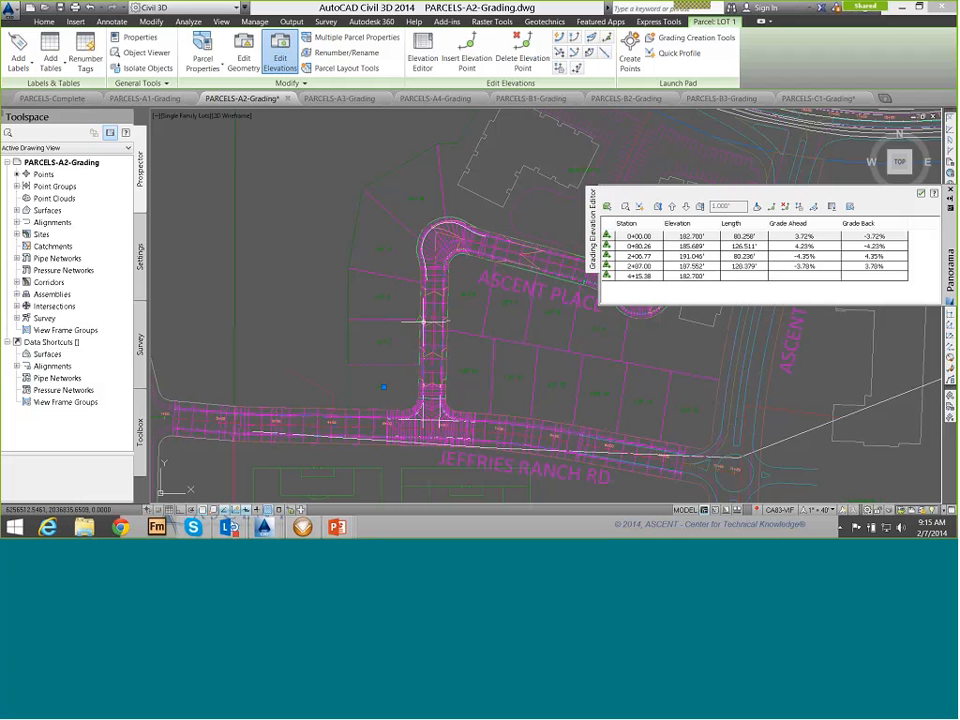
pyautogui.click(640, 246)
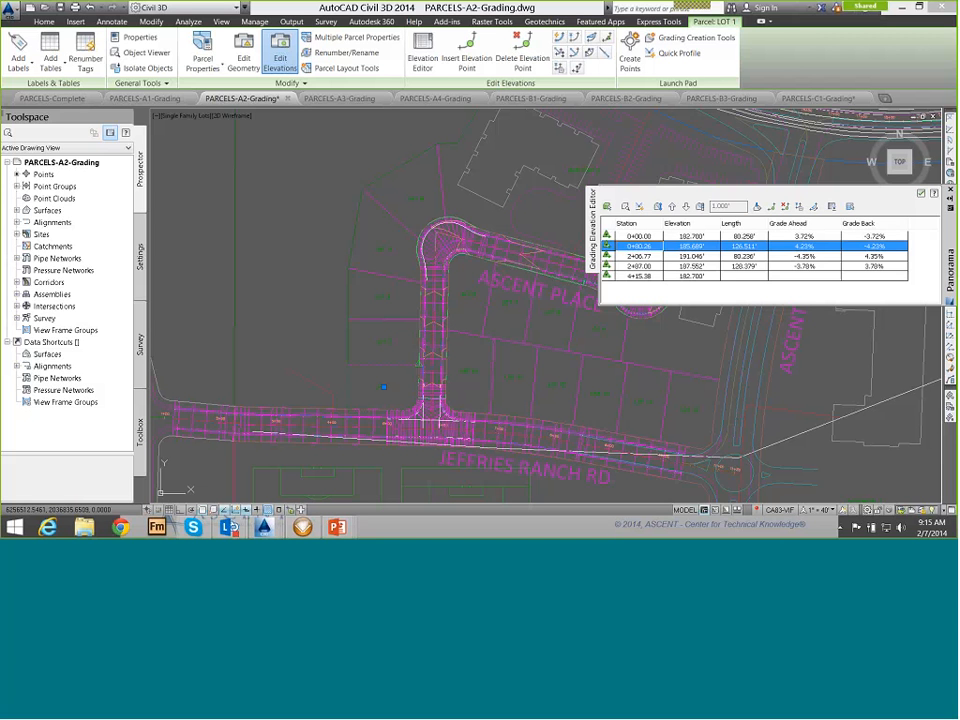
pyautogui.press('Down')
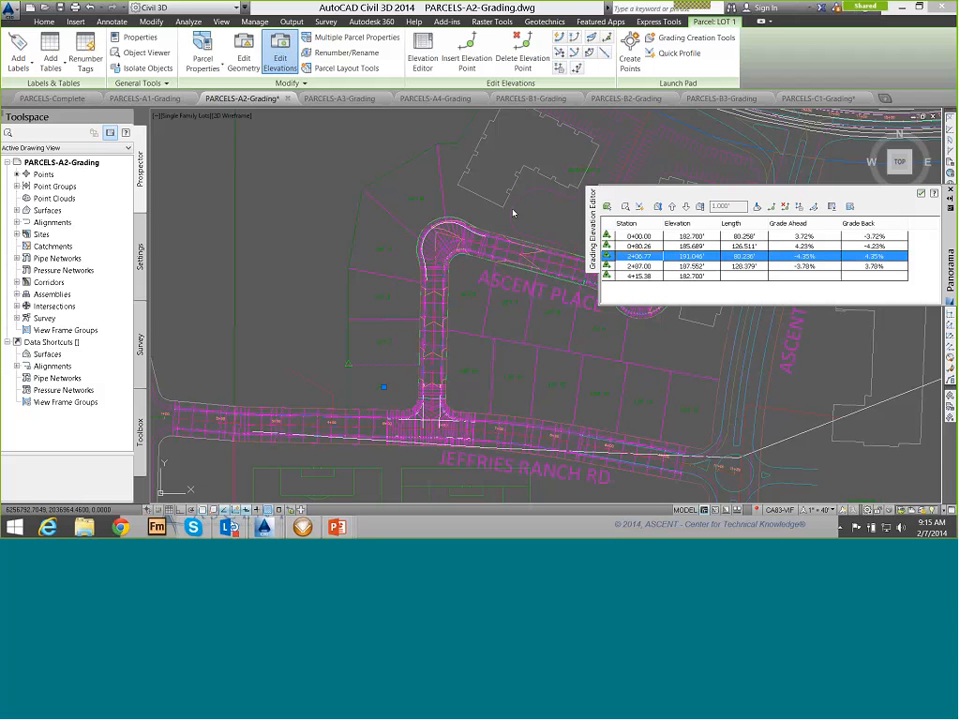
pyautogui.press('Down')
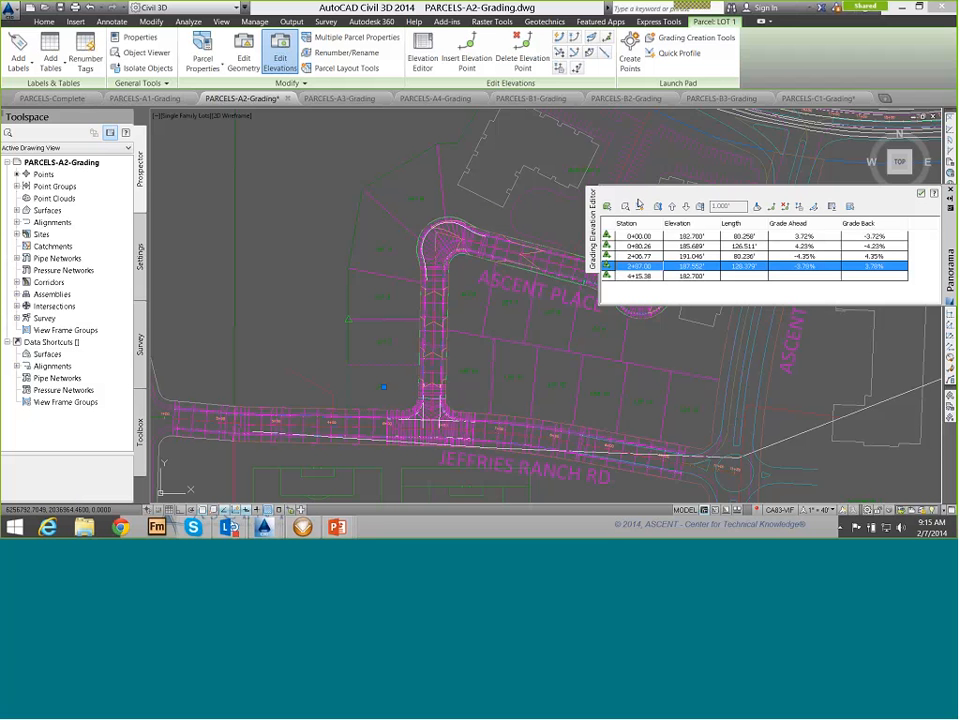
pyautogui.doubleClick(688, 236)
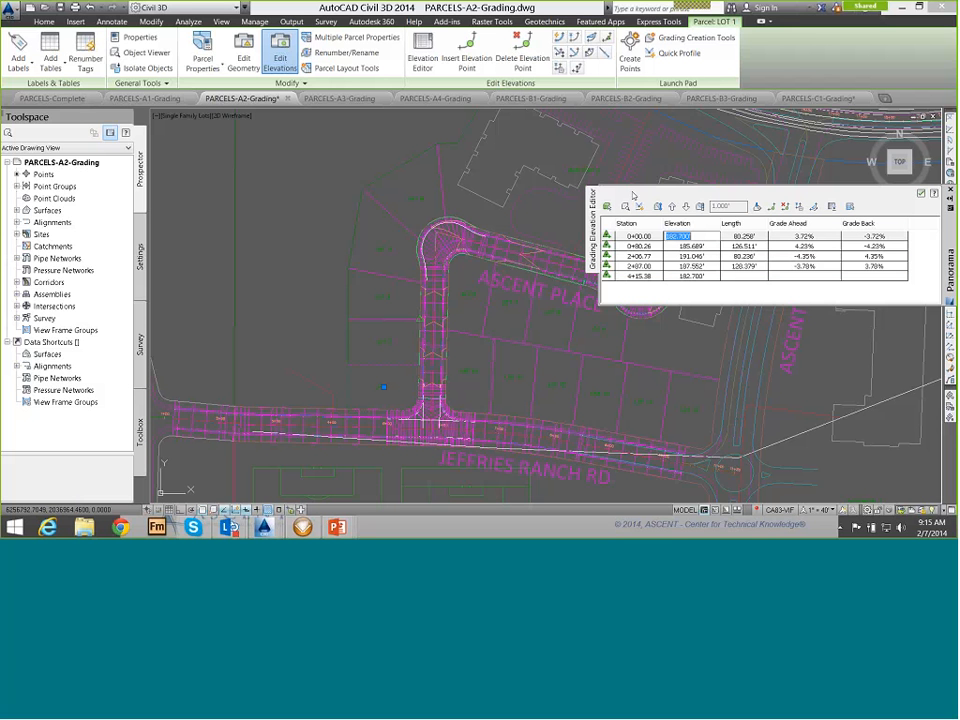
pyautogui.press('Tab')
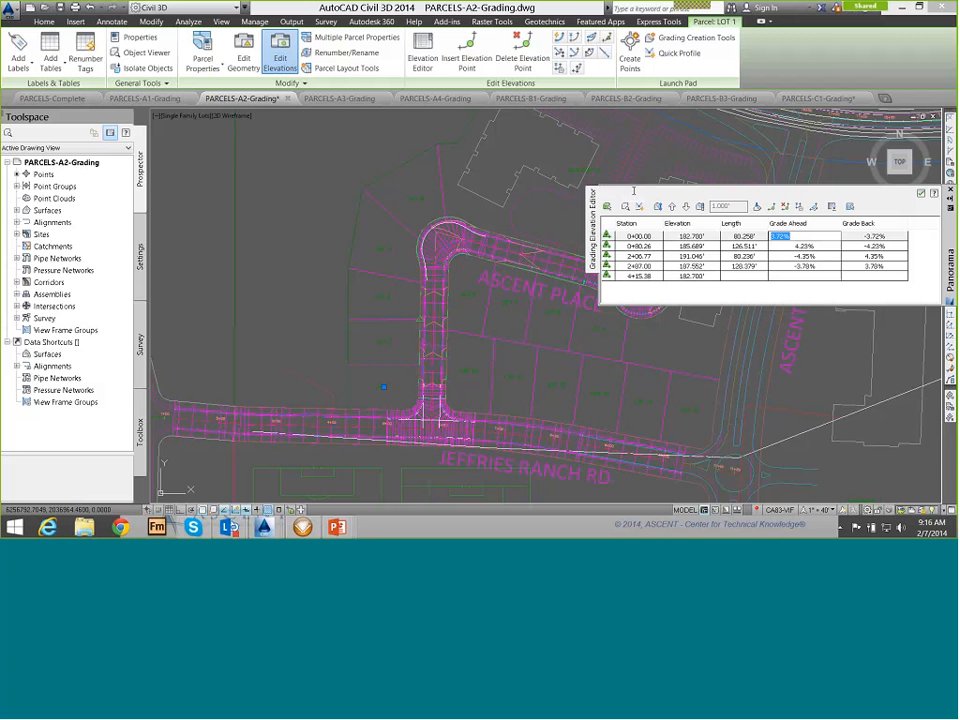
pyautogui.hotkey('alt', 'Tab')
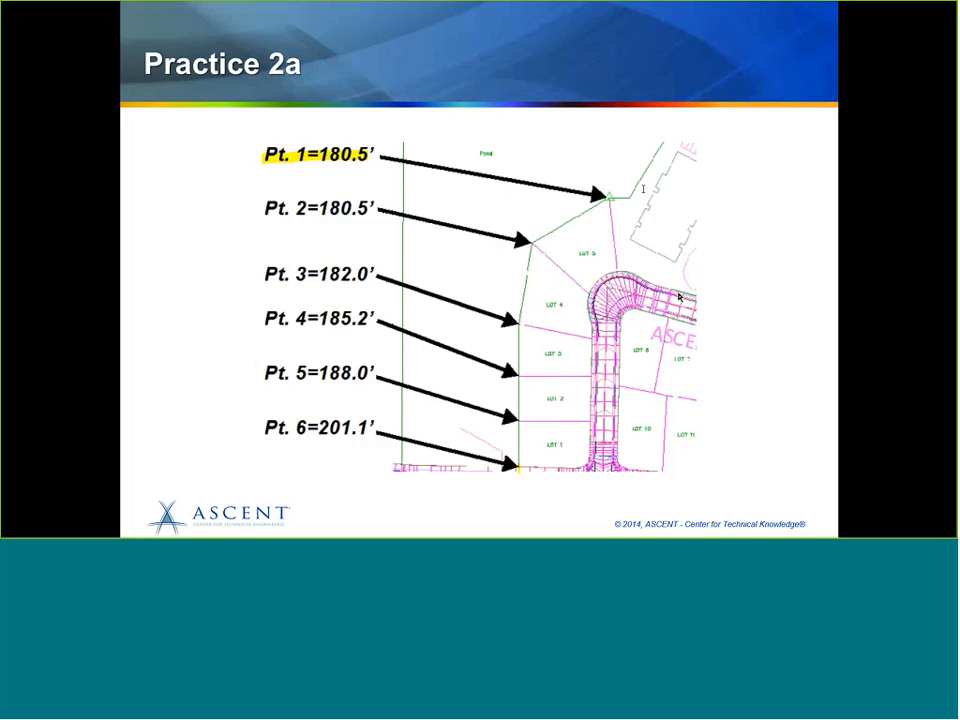
pyautogui.click(643, 189)
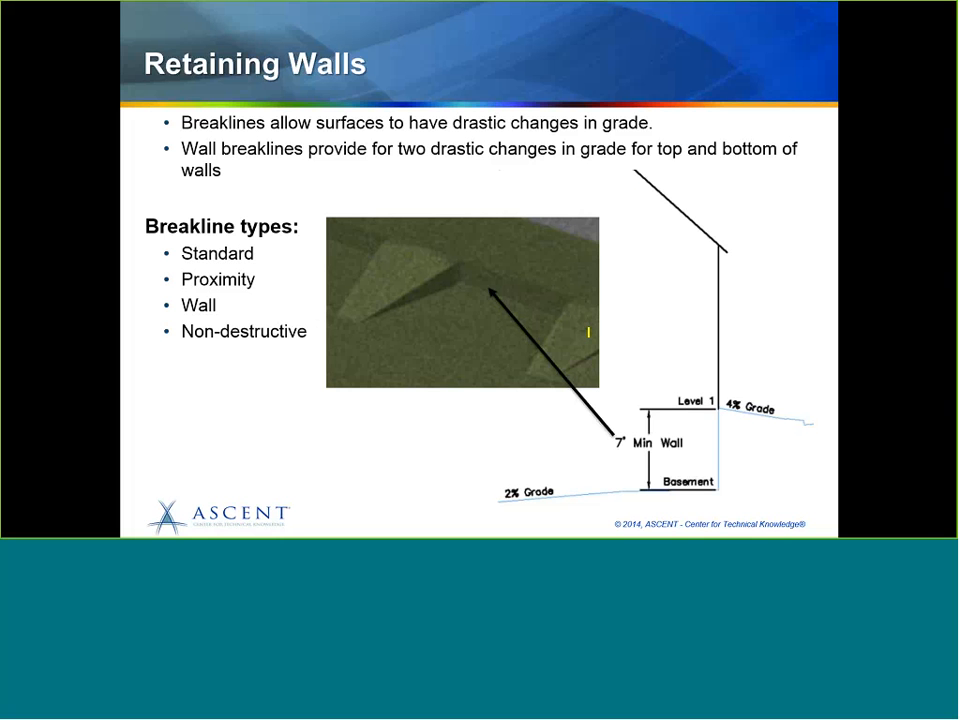
pyautogui.moveTo(807, 424); pyautogui.dragTo(824, 424)
pyautogui.moveTo(728, 407); pyautogui.dragTo(788, 416)
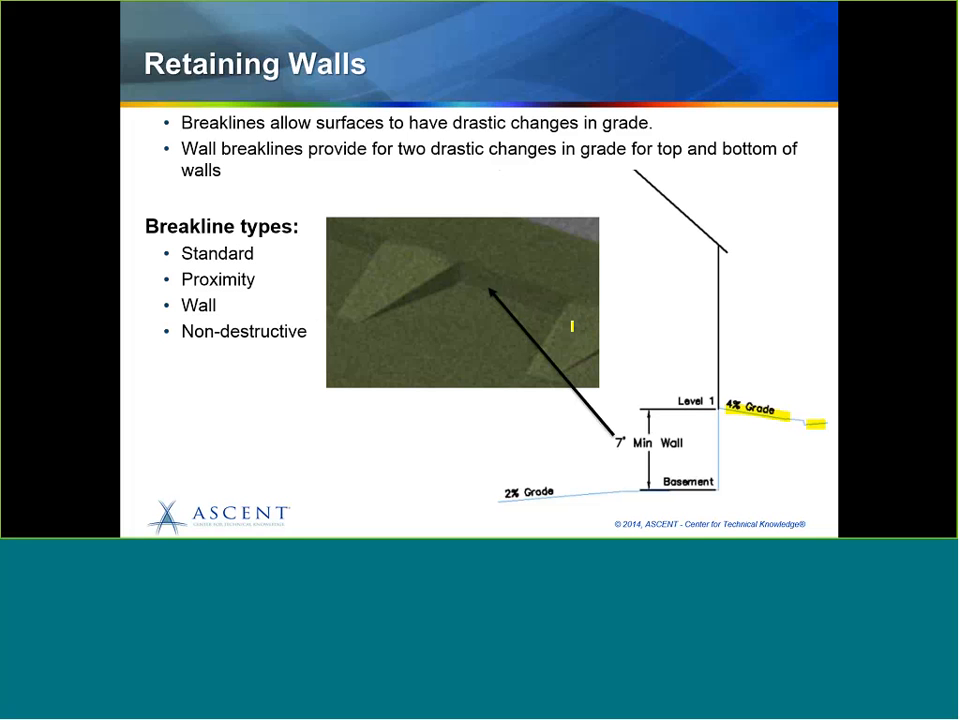
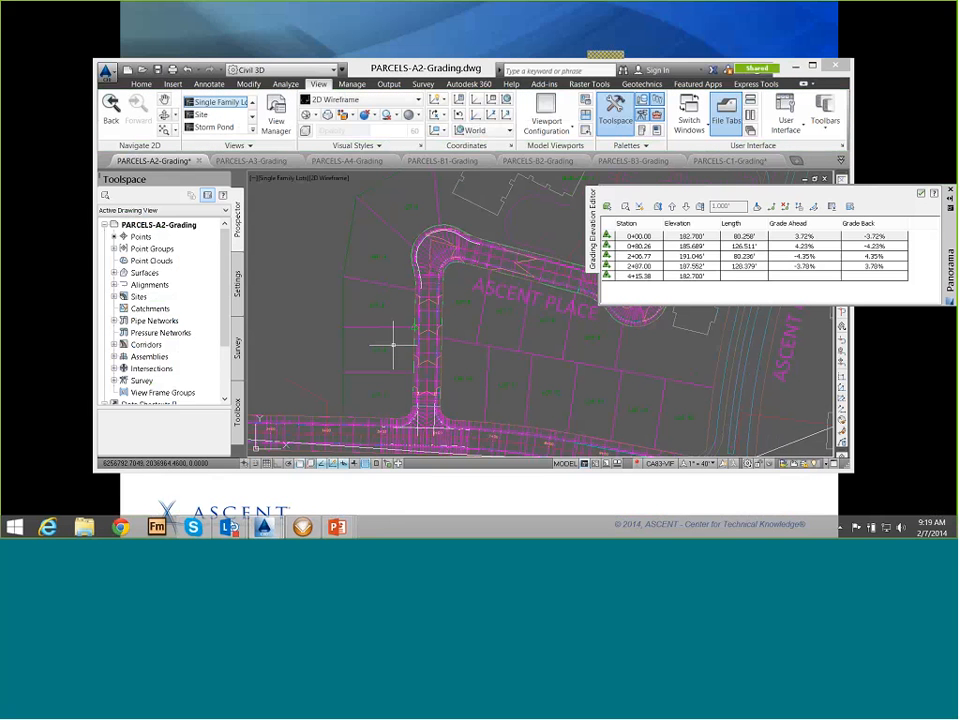
# - Start a new TIN surface named Residential and open its surface style selection
pyautogui.moveTo(367, 321)
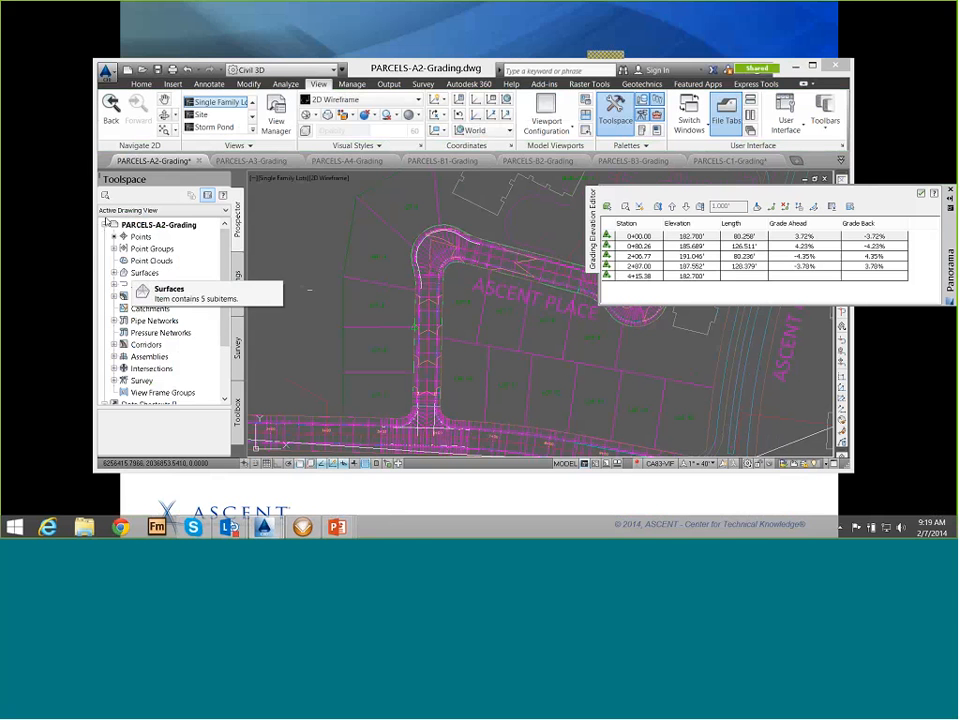
pyautogui.rightClick(145, 272)
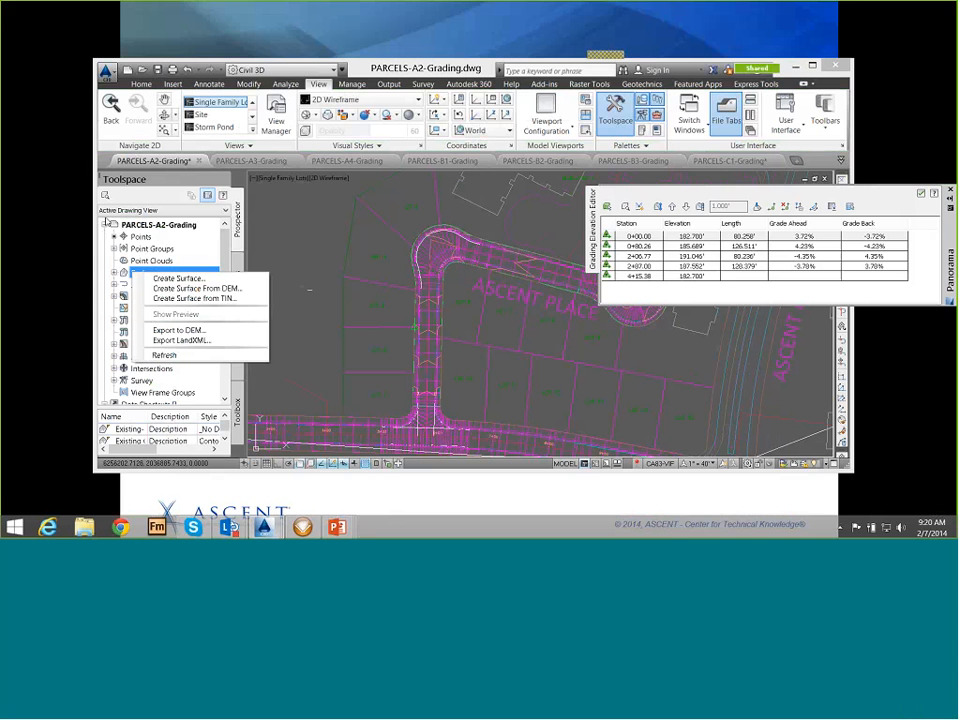
pyautogui.click(143, 225)
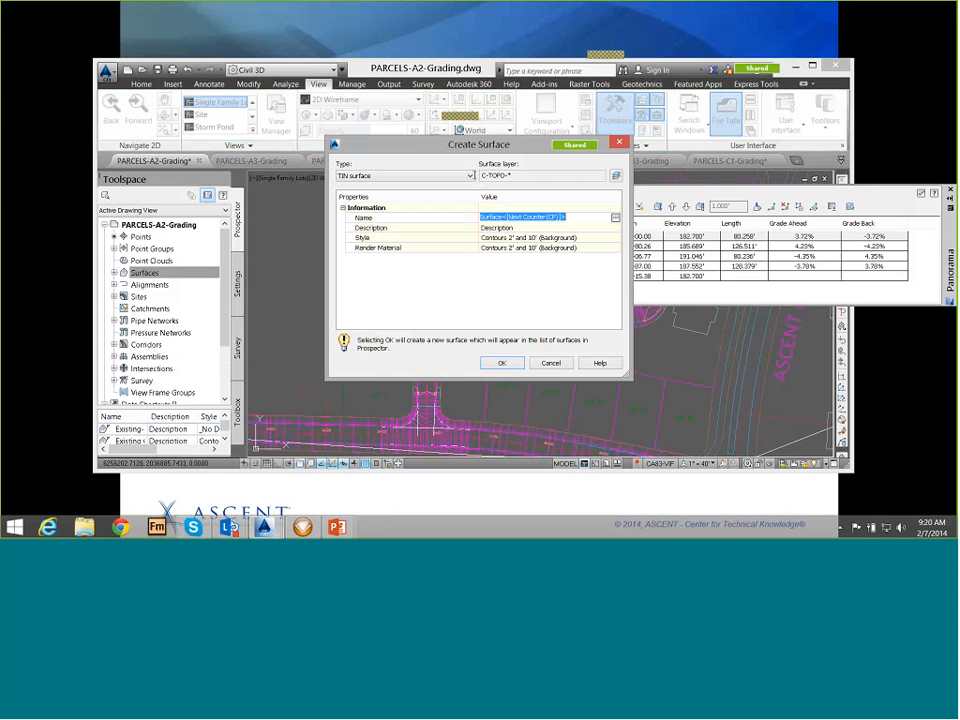
pyautogui.write('Re')
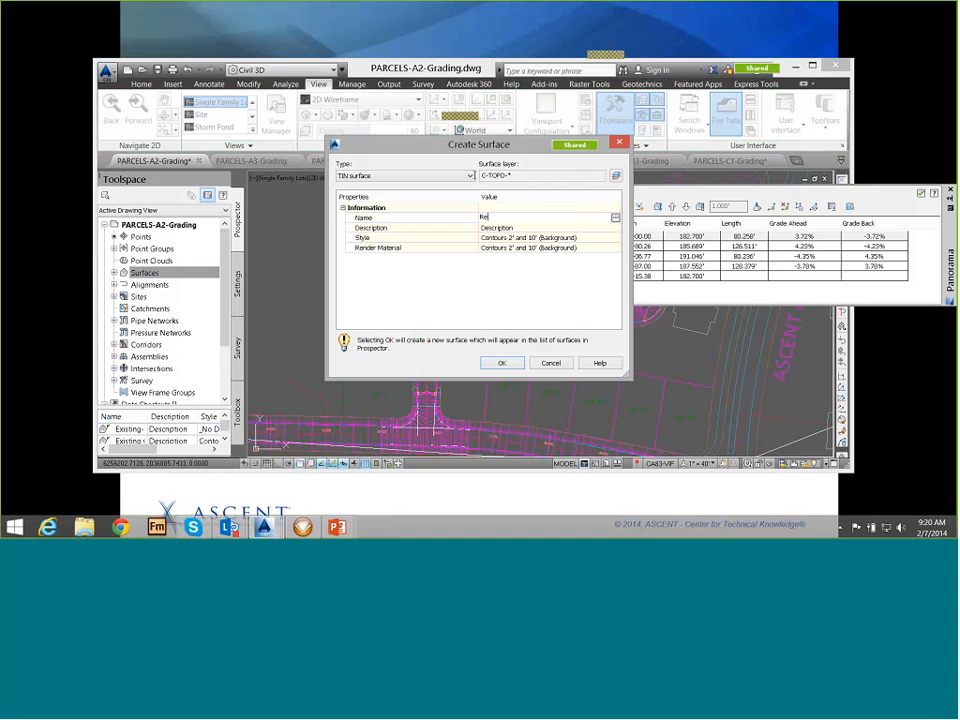
pyautogui.write('sidential')
pyautogui.click(530, 237)
pyautogui.click(615, 237)
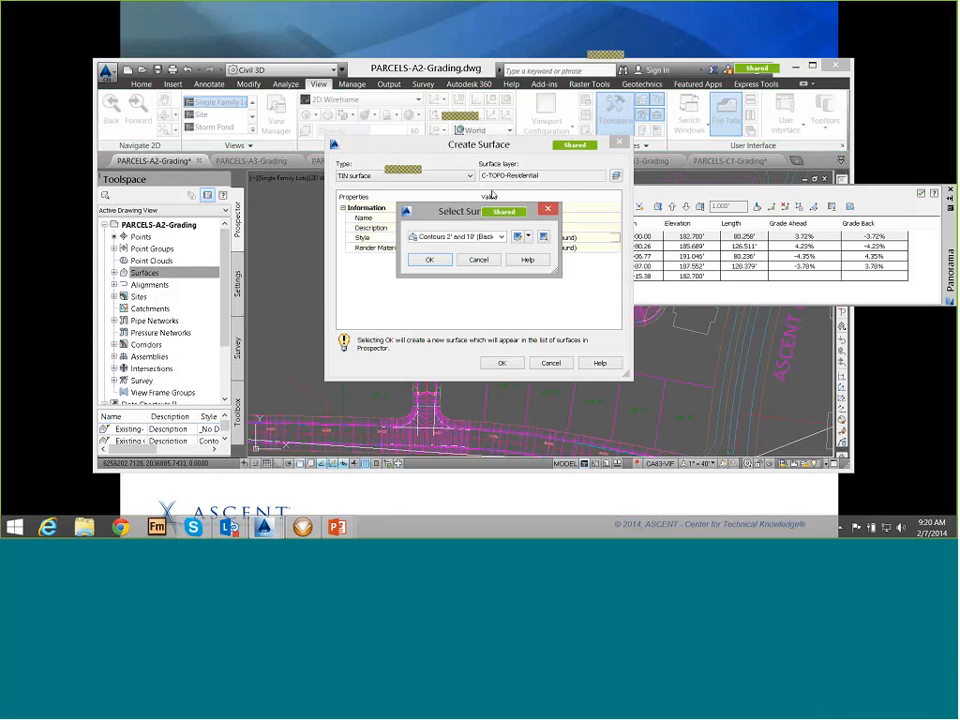
# - Pick the Contours .5' and 2.5' (Background) [Copy] style for the Residential surface
pyautogui.click(500, 236)
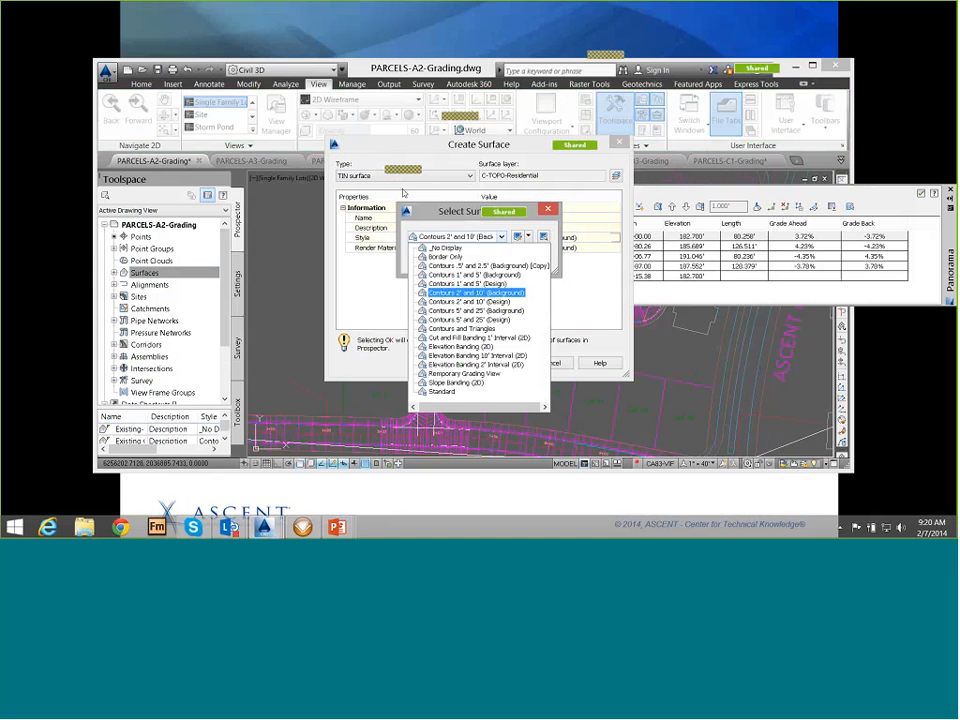
pyautogui.press('Up')
pyautogui.press('Up')
pyautogui.press('Up')
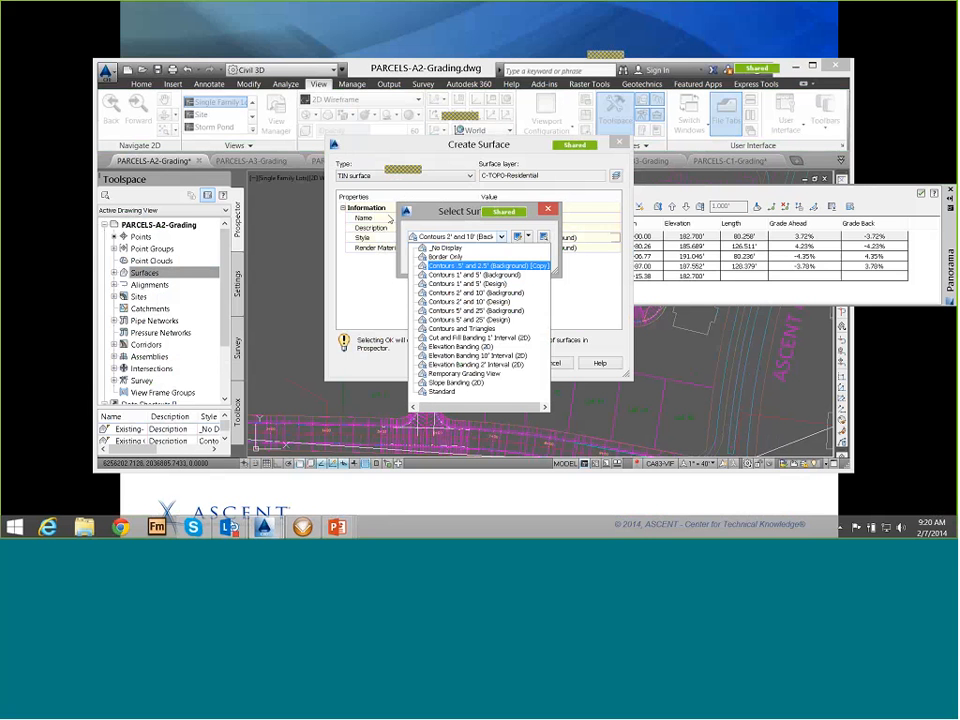
pyautogui.press('Return')
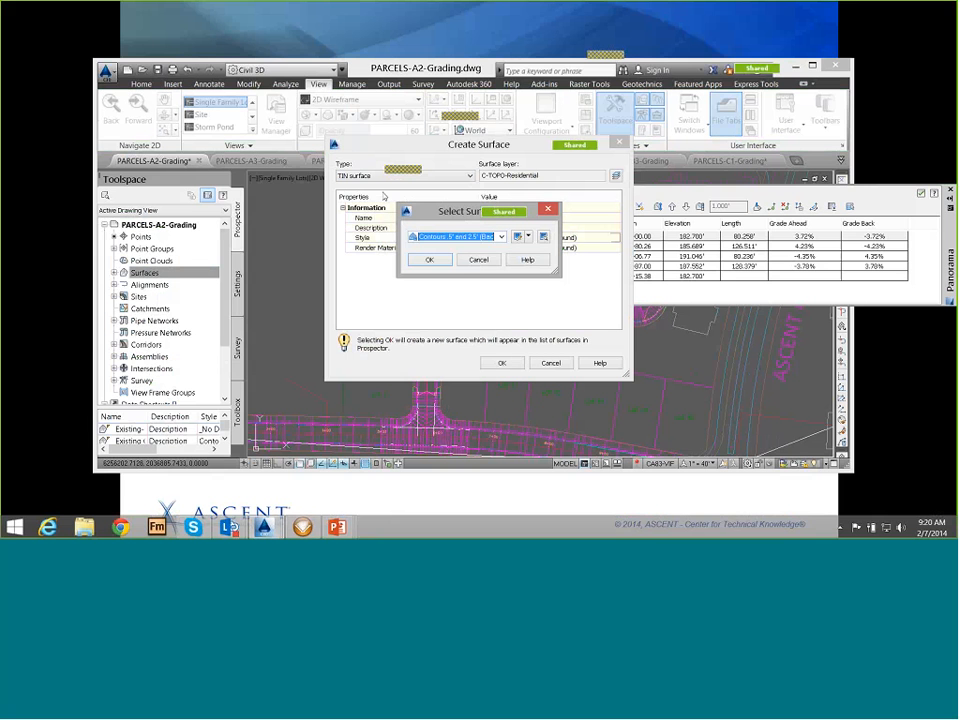
# - Set the Residential surface's style to Contours 2' and 10' (Design)
pyautogui.hotkey('alt', 'Down')
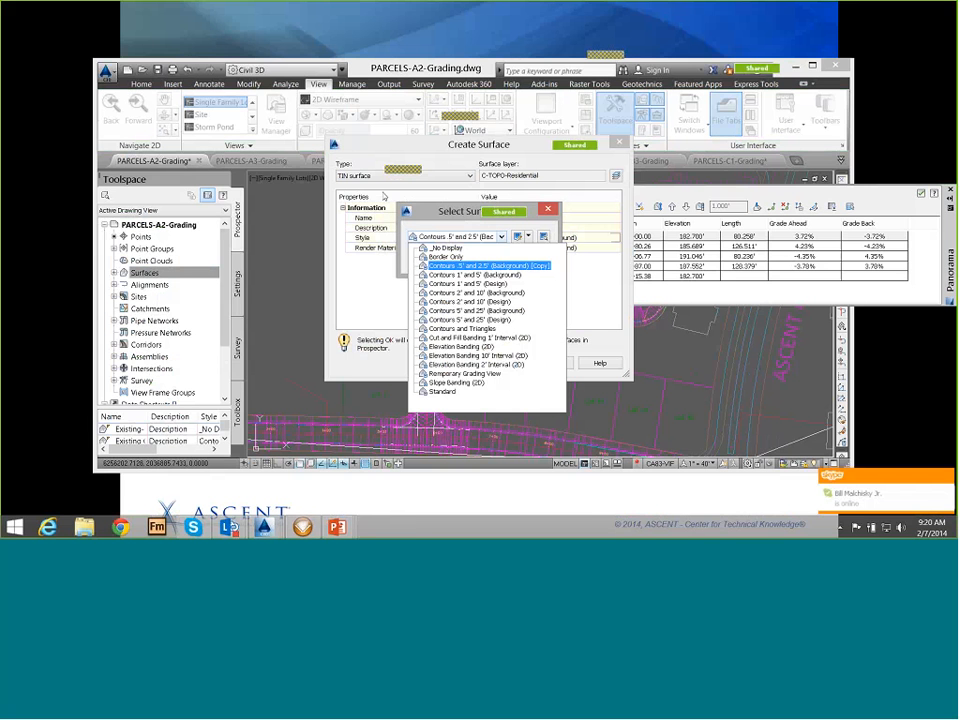
pyautogui.press('Down')
pyautogui.press('Down')
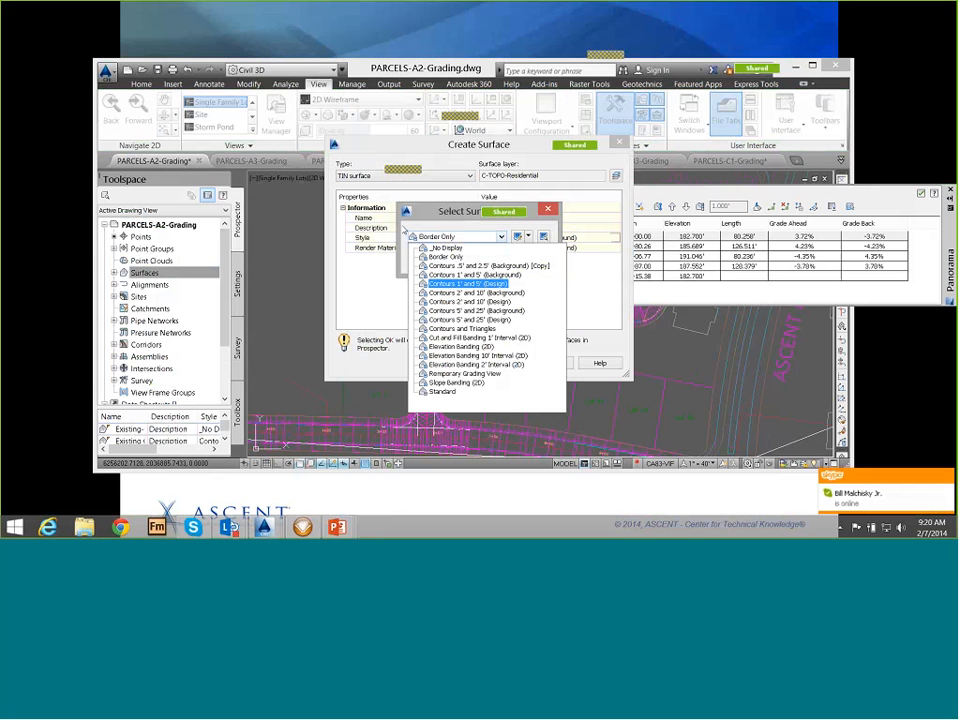
pyautogui.press('Down')
pyautogui.press('Down')
pyautogui.press('Return')
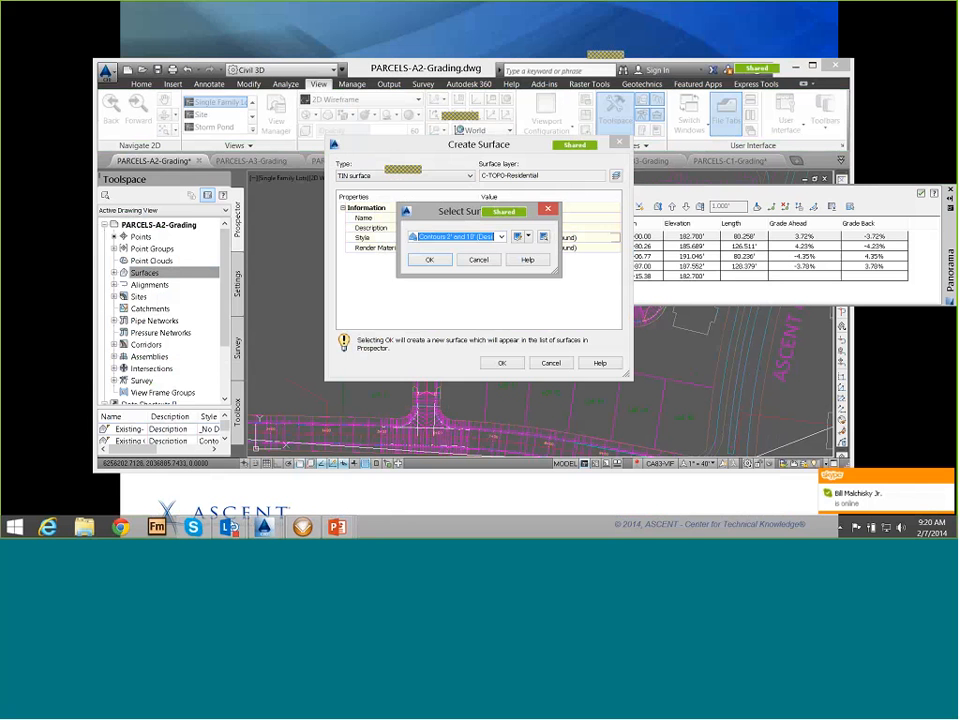
pyautogui.press('Return')
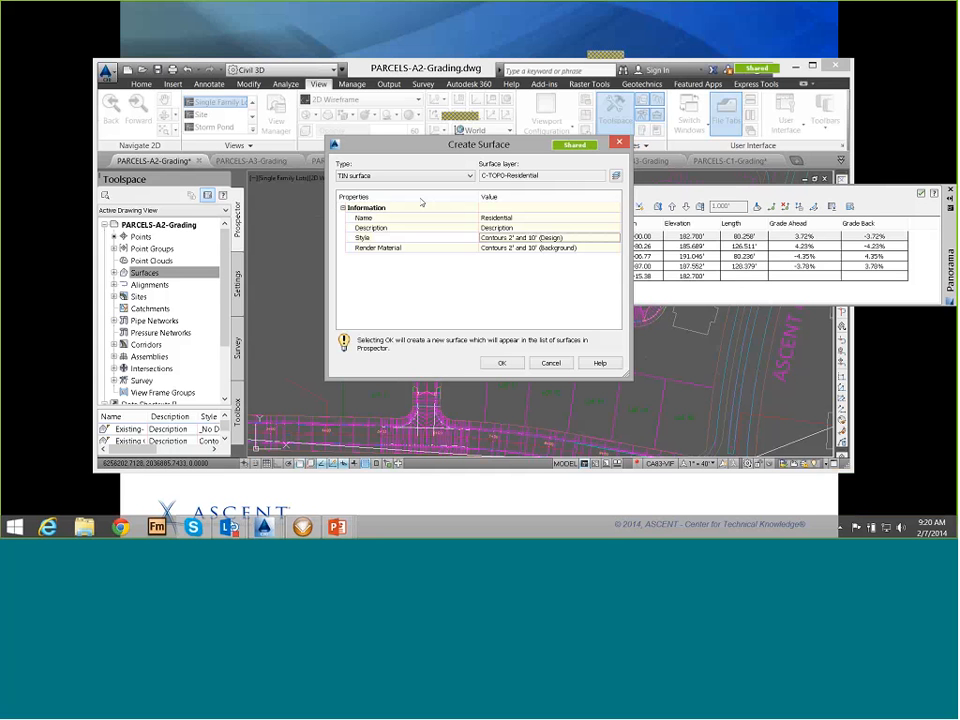
# - Set the Residential surface's render material to Sitework.Planting.Grass.Short and create the surface
pyautogui.press('Down')
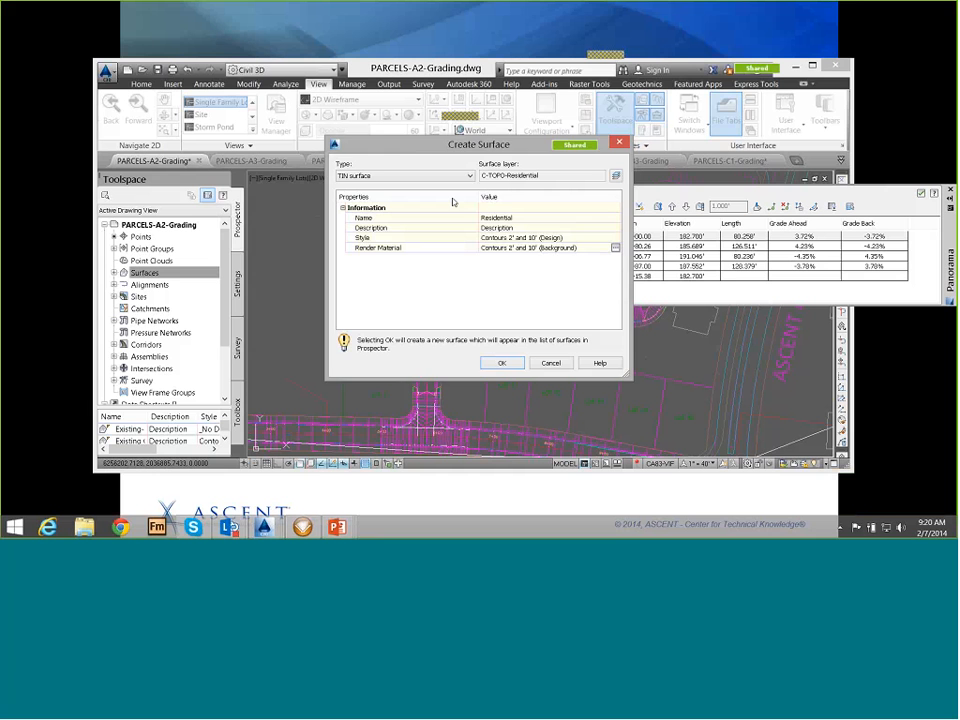
pyautogui.click(616, 248)
pyautogui.click(527, 236)
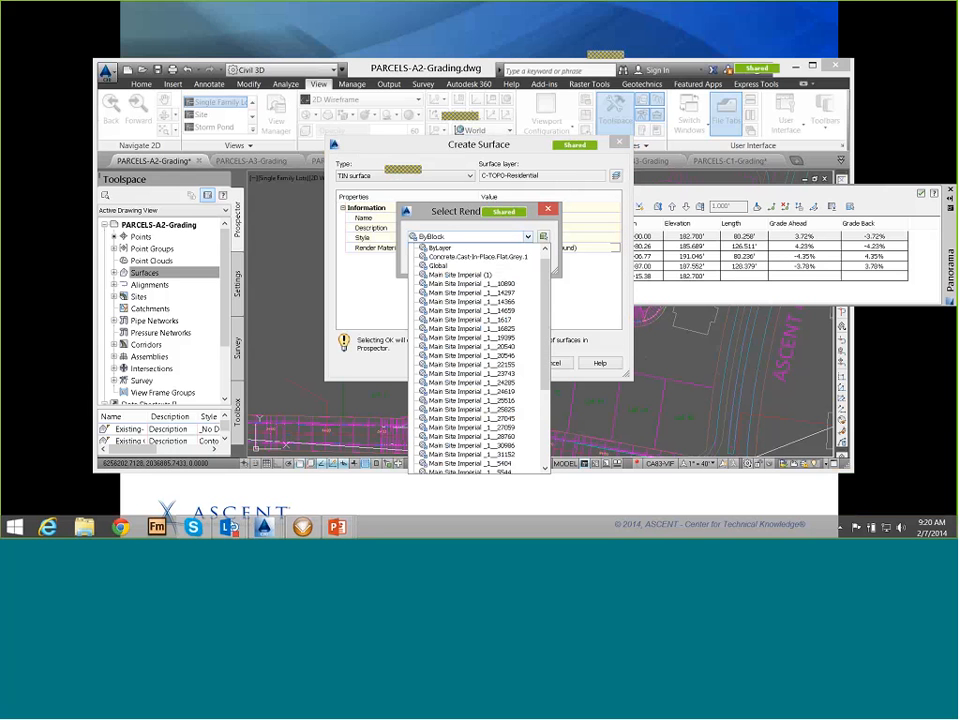
pyautogui.scroll(-3, 436, 268)
pyautogui.scroll(-2, 434, 268)
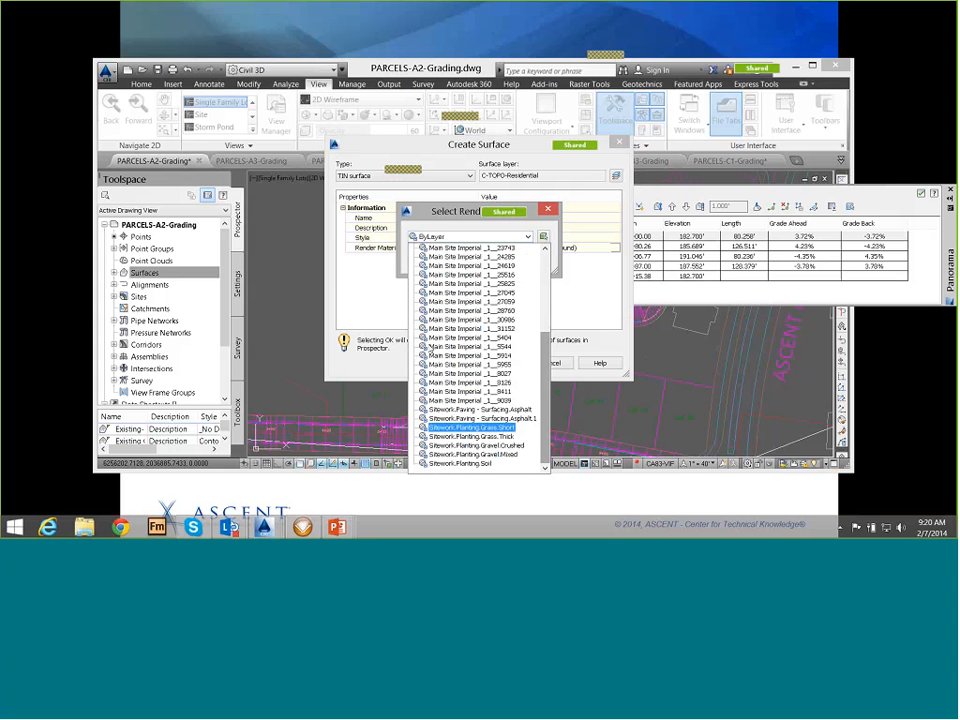
pyautogui.click(470, 427)
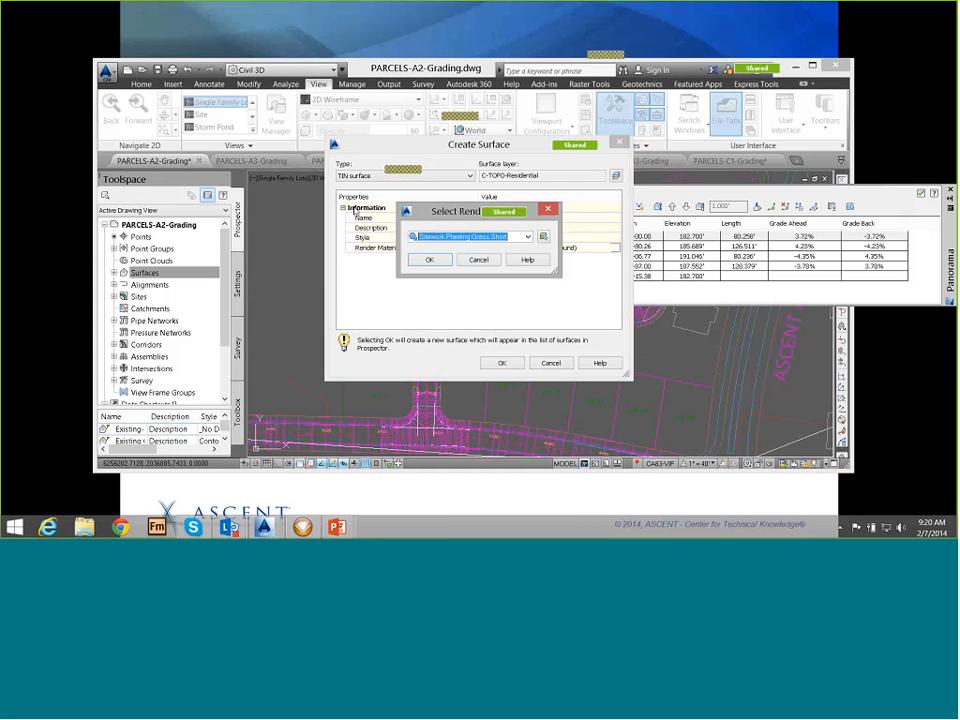
pyautogui.press('Return')
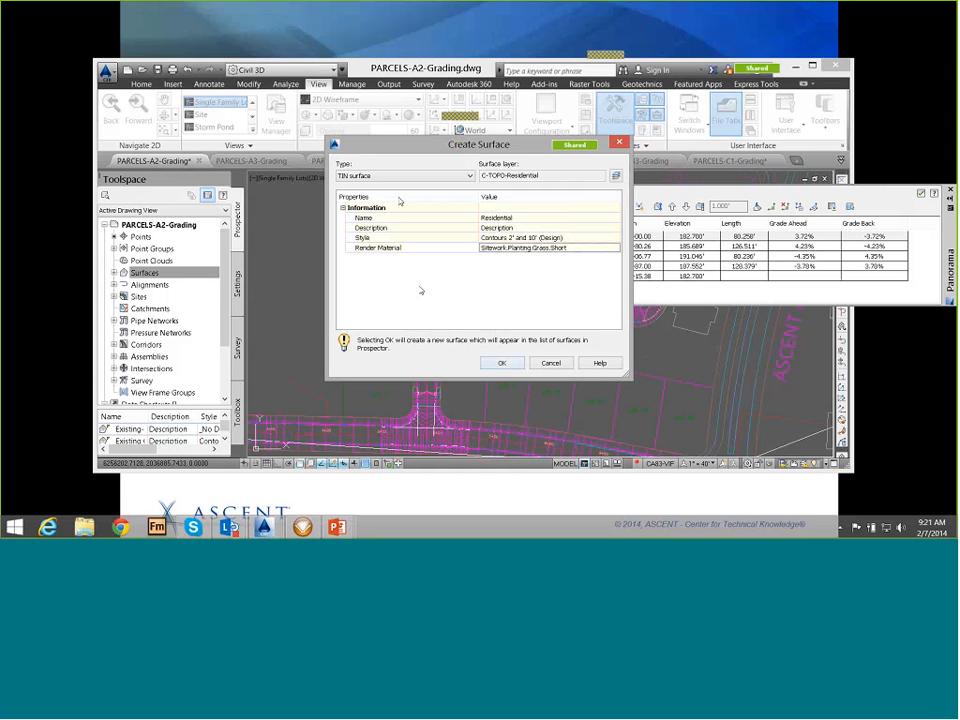
pyautogui.click(502, 363)
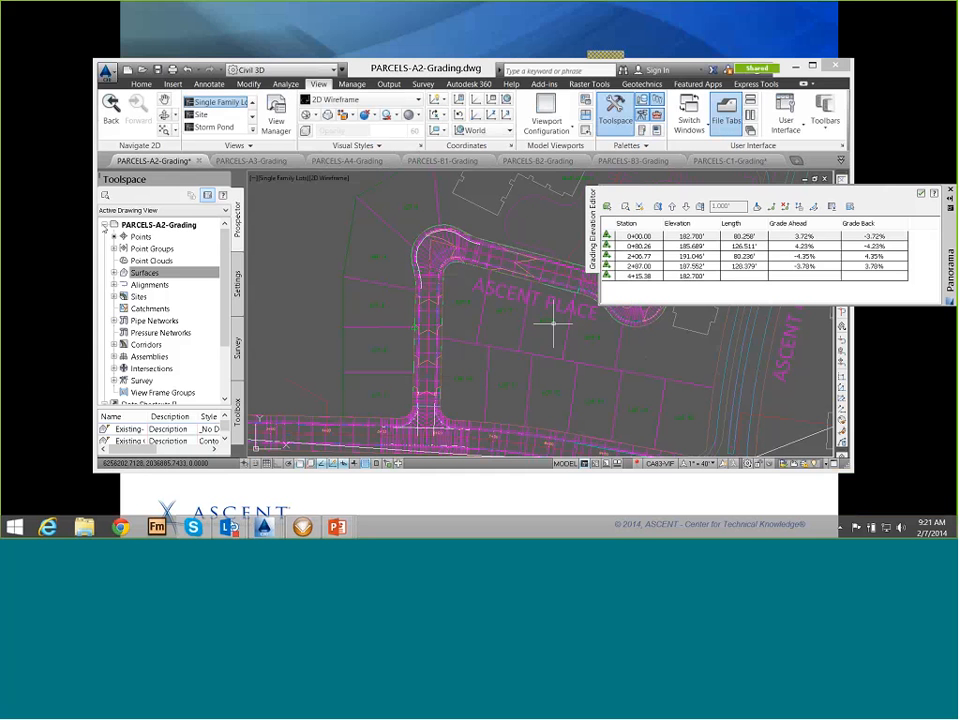
pyautogui.click(114, 272)
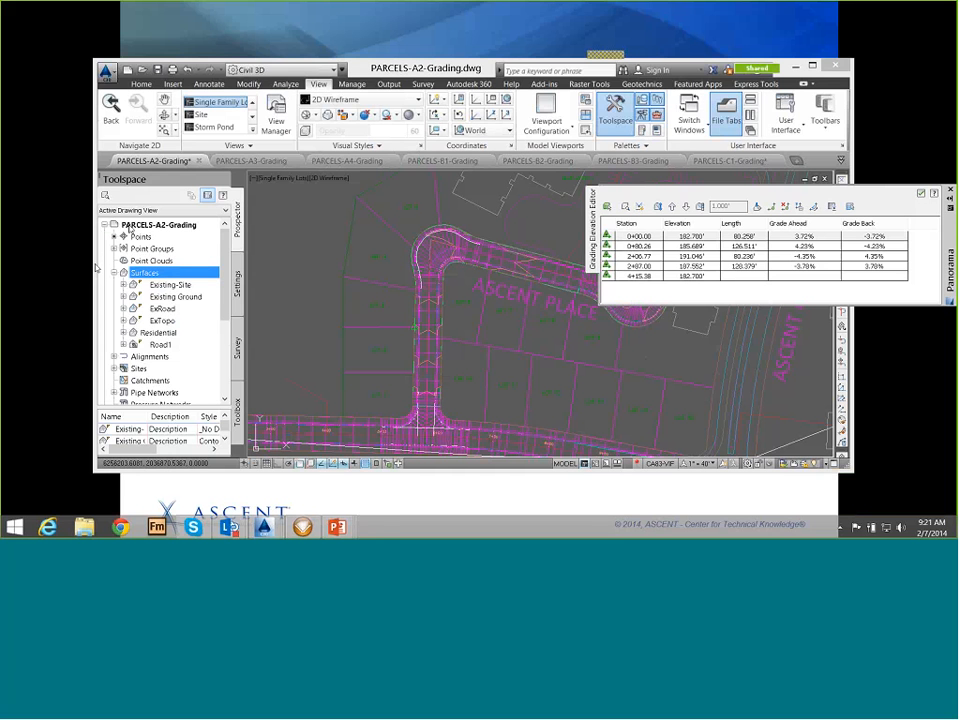
pyautogui.click(124, 333)
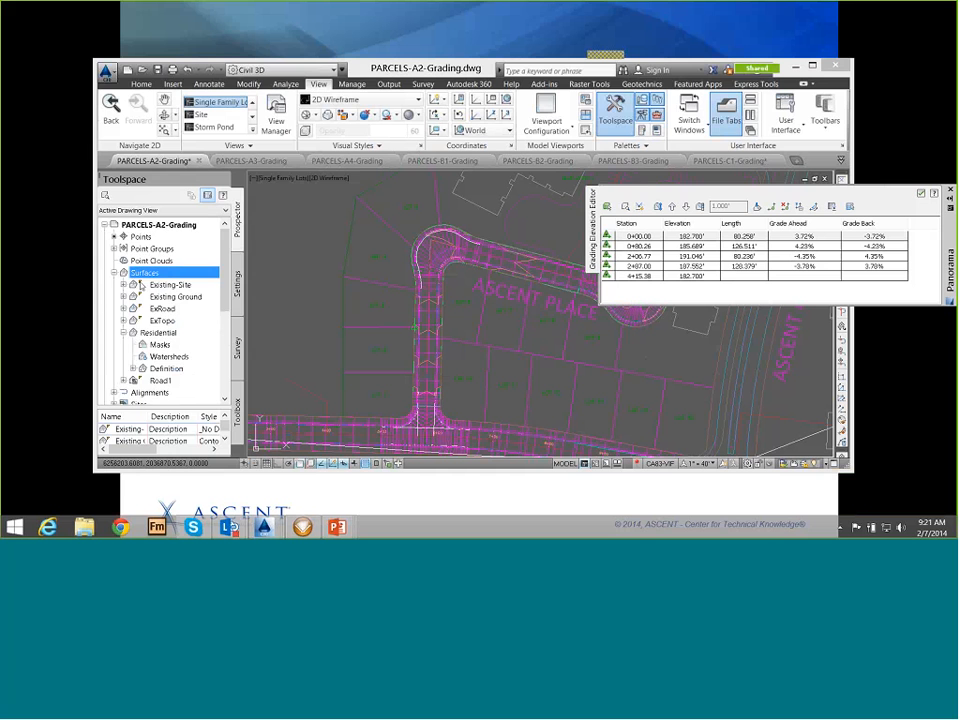
pyautogui.click(142, 368)
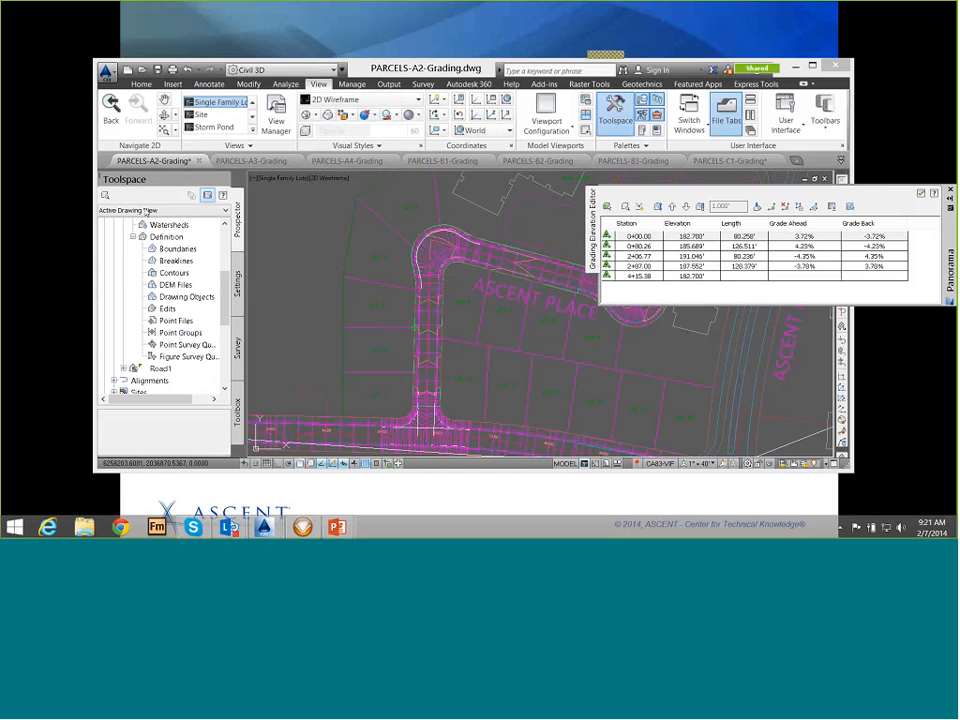
pyautogui.rightClick(192, 260)
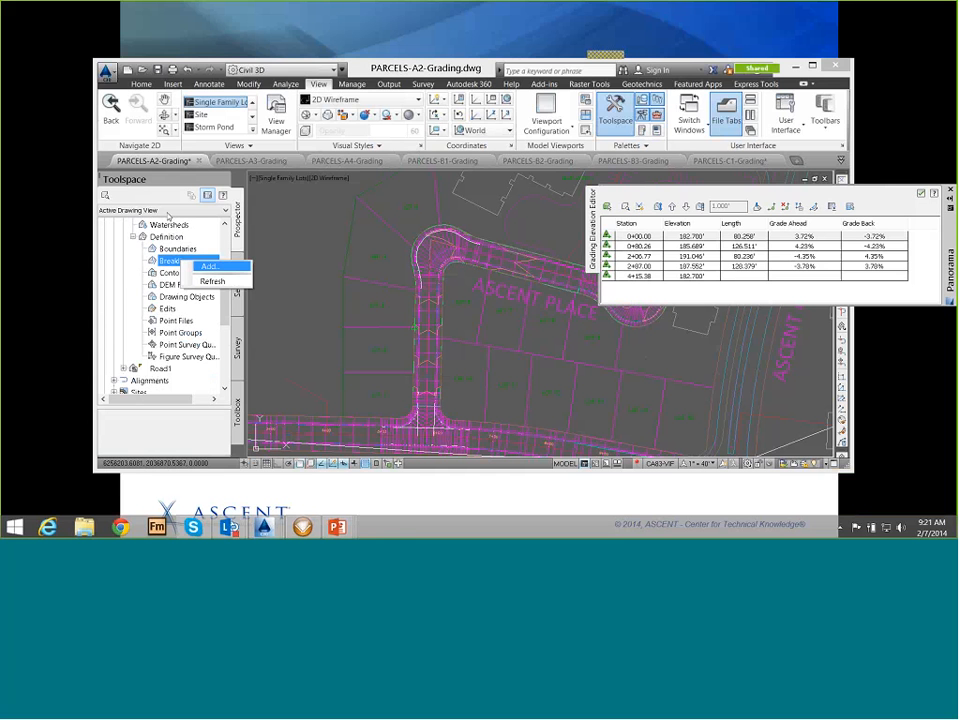
pyautogui.click(210, 267)
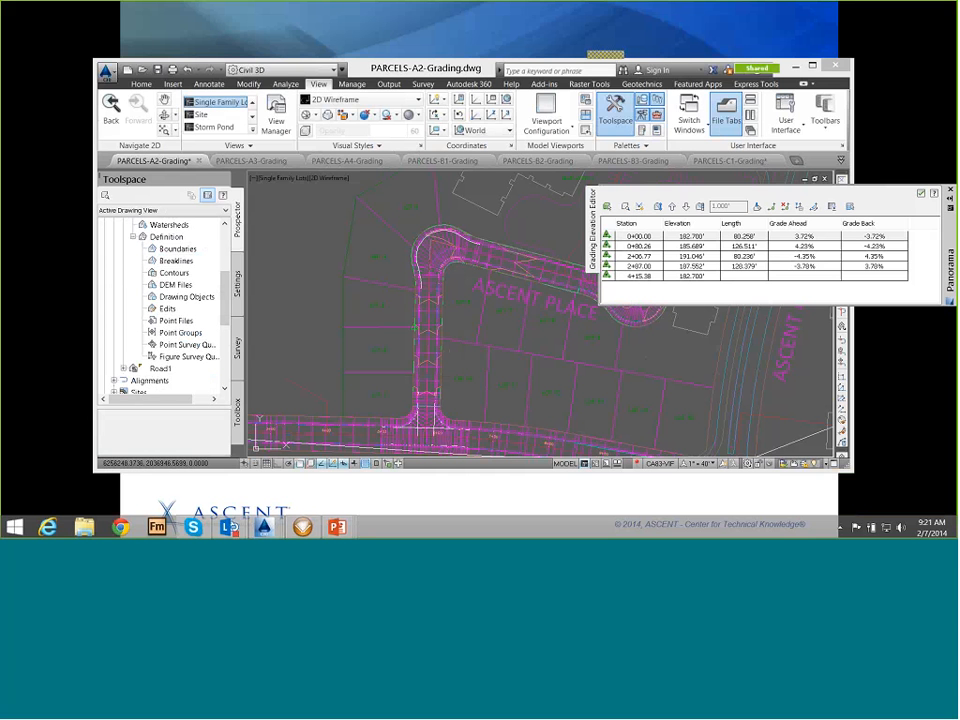
# - Examine the LOT 1 parcel's properties, covering its general information, composition, inverse analysis and user-defined properties
pyautogui.scroll(-2, 182, 250)
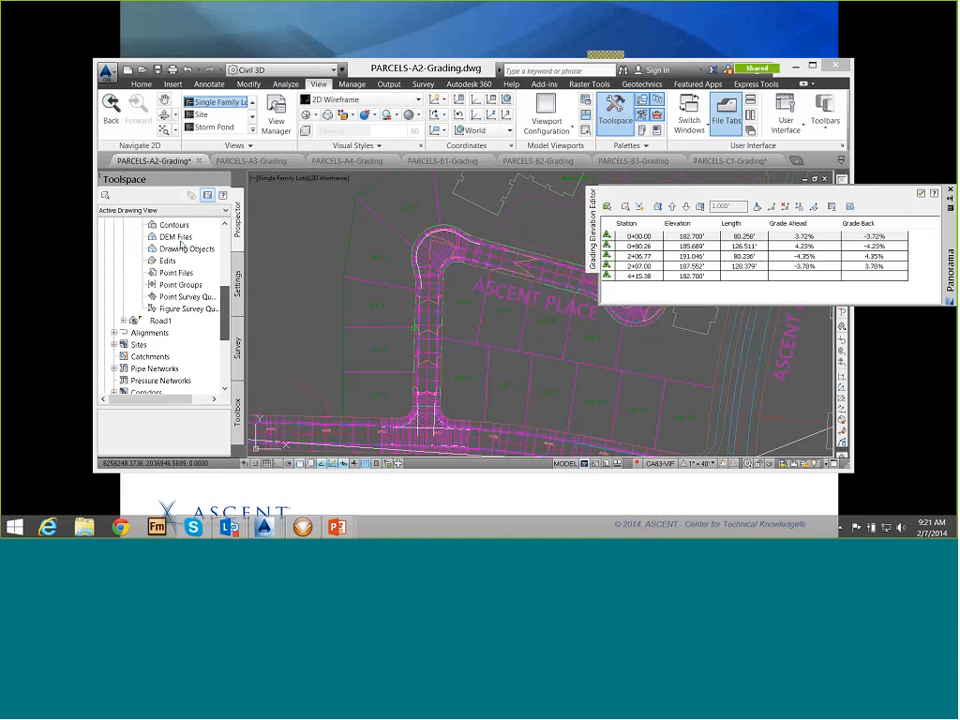
pyautogui.scroll(-1, 182, 250)
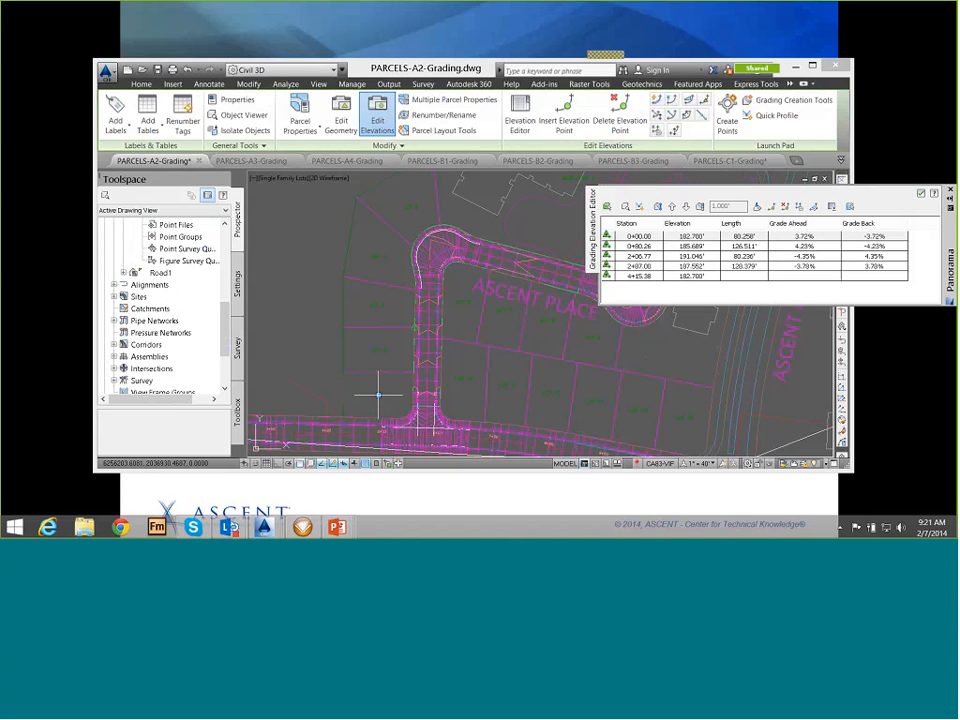
pyautogui.moveTo(379, 391)
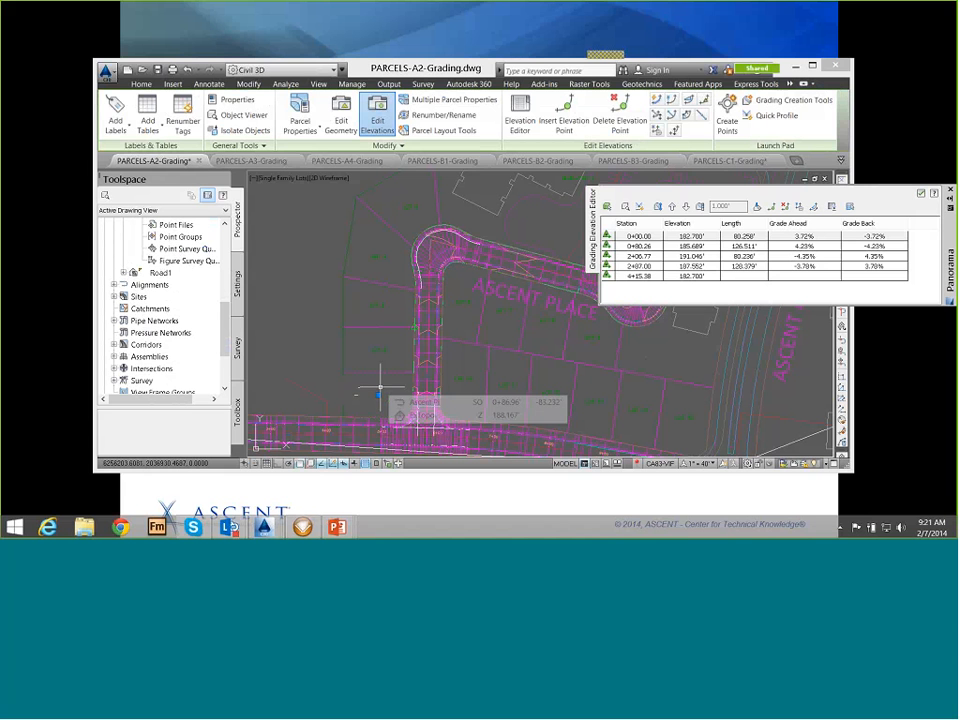
pyautogui.rightClick(379, 388)
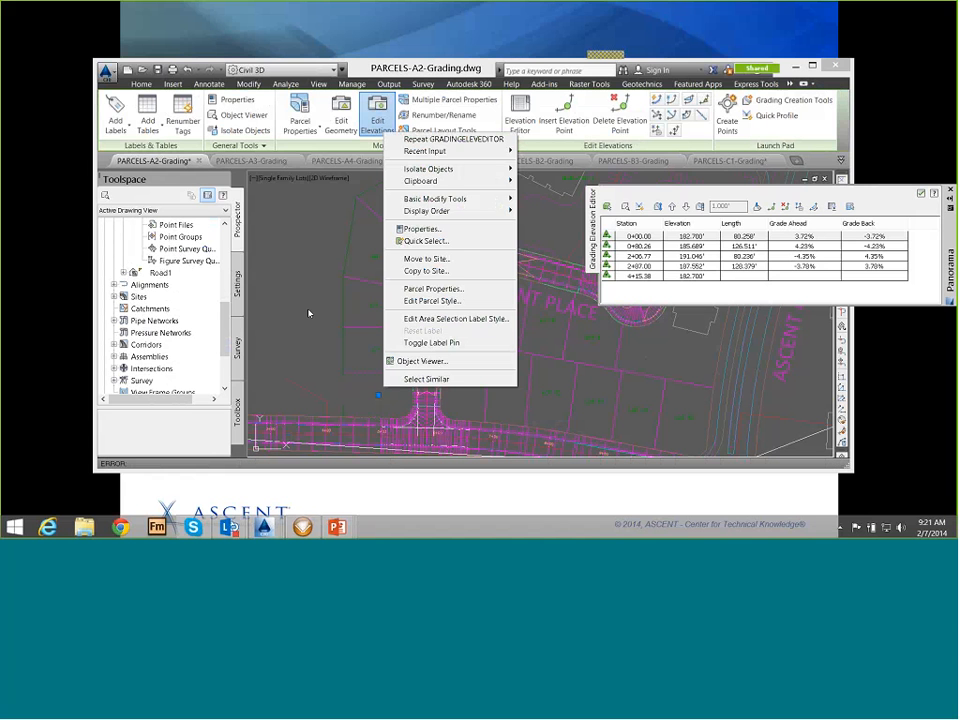
pyautogui.click(433, 288)
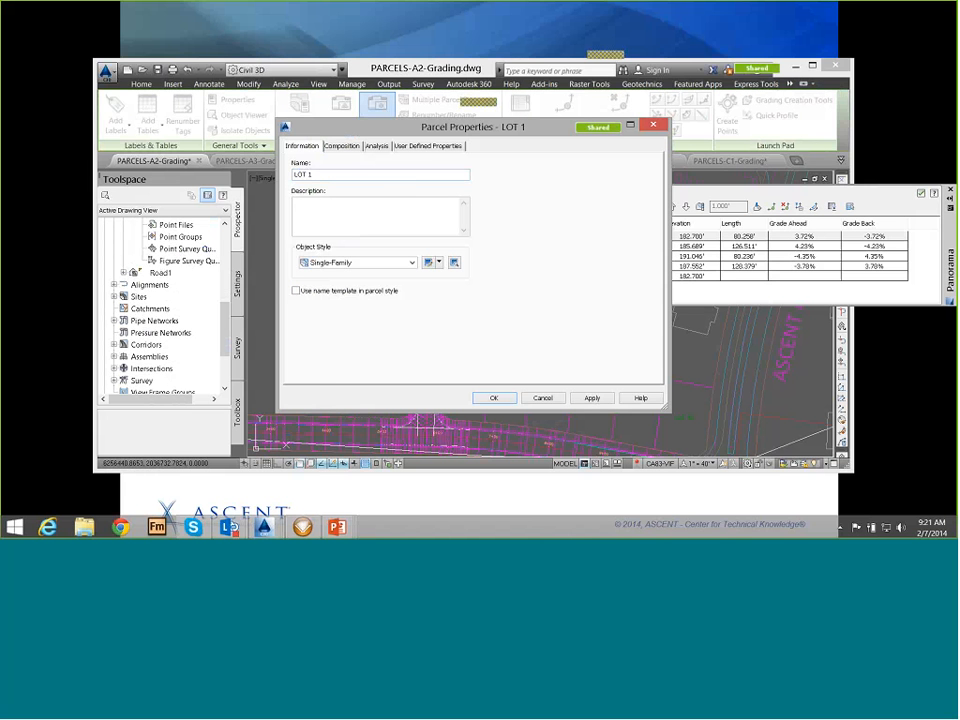
pyautogui.click(341, 145)
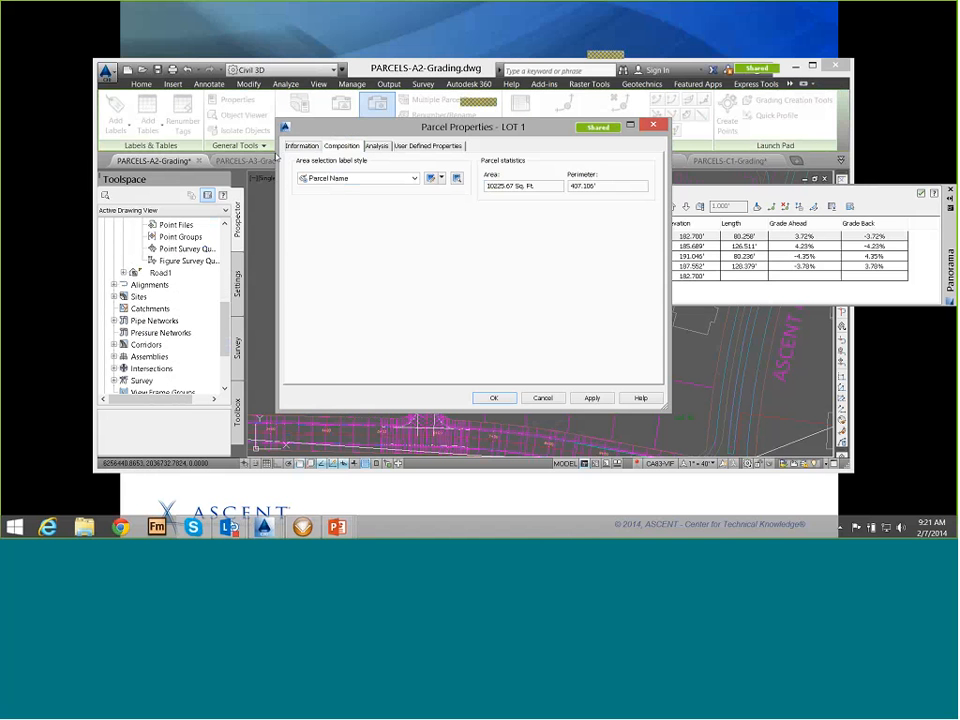
pyautogui.click(376, 146)
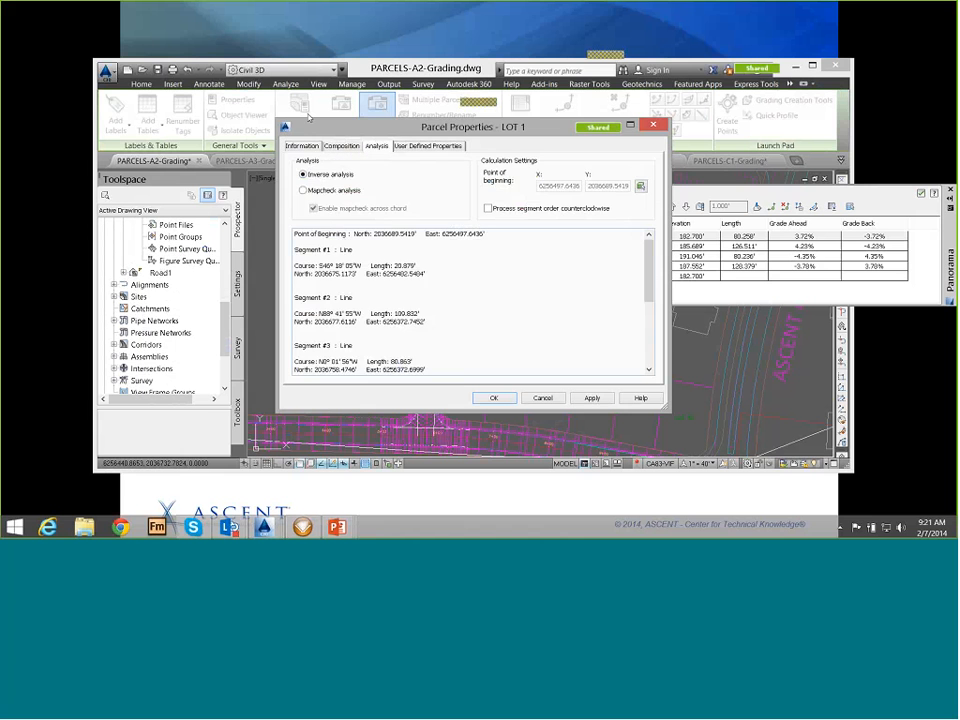
pyautogui.click(427, 145)
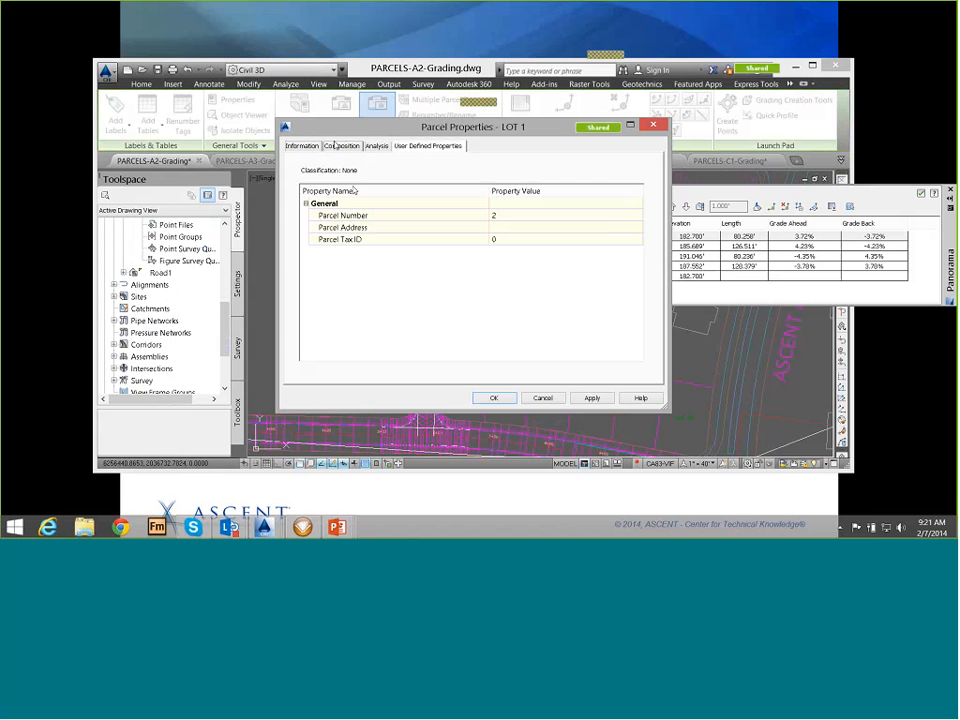
pyautogui.click(493, 398)
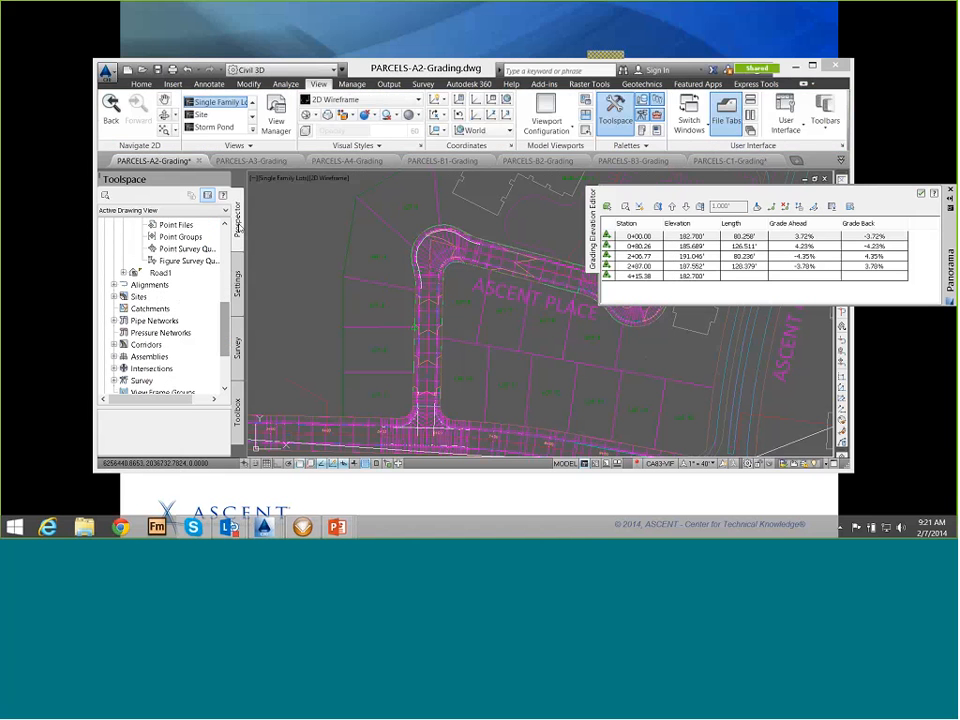
# - Expand the site's parcel collection in the Prospector tree and select LOT 1 through LOT 4 in the drawing
pyautogui.click(237, 347)
pyautogui.click(237, 220)
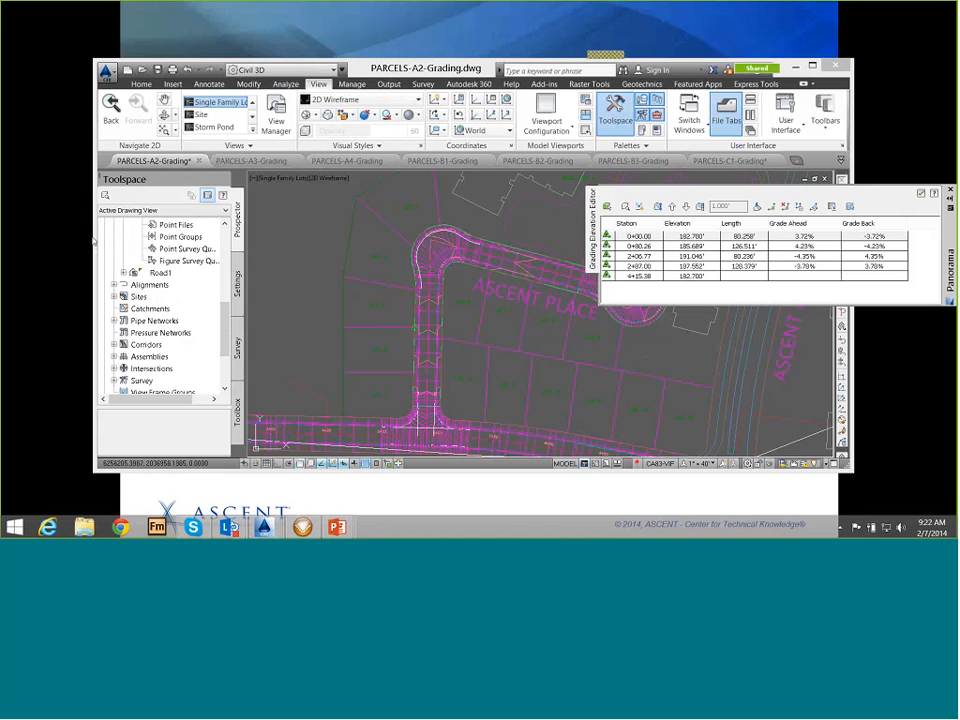
pyautogui.click(114, 296)
pyautogui.click(123, 344)
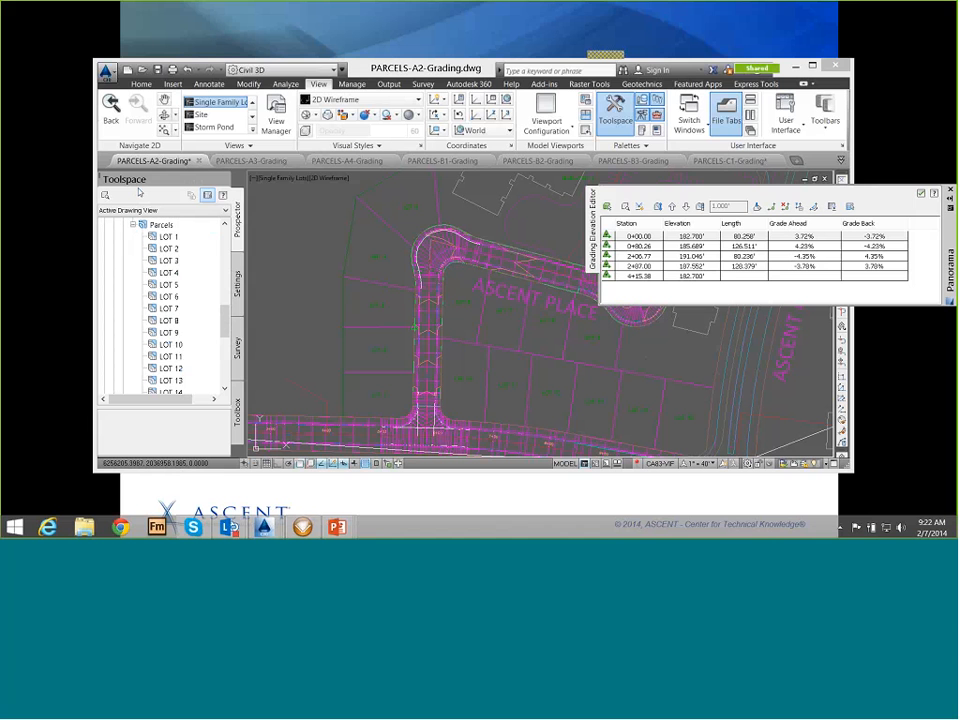
pyautogui.rightClick(166, 237)
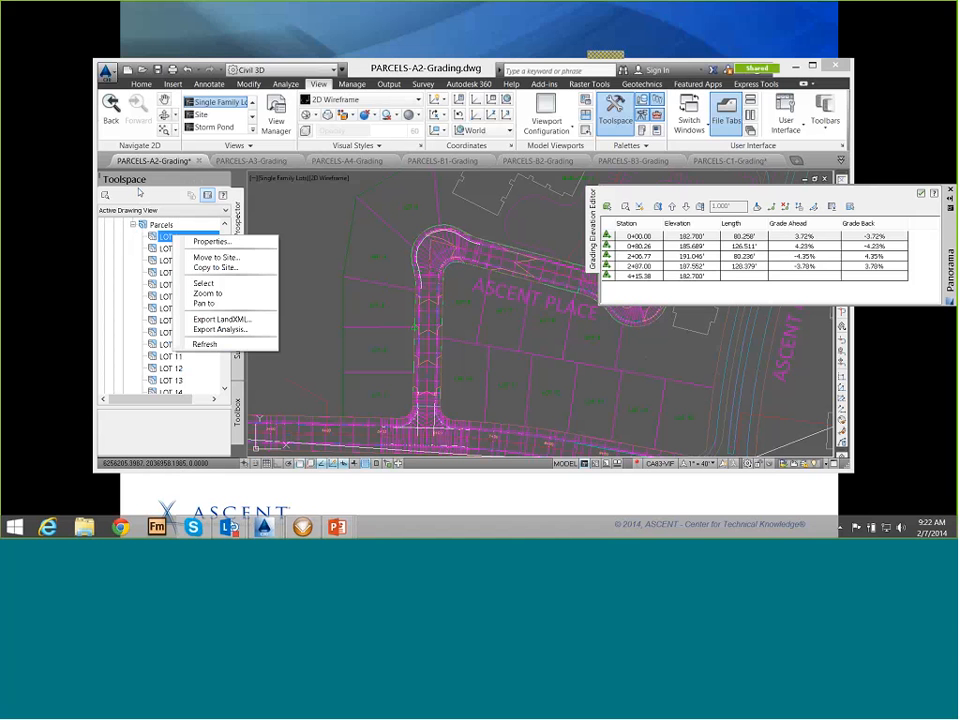
pyautogui.click(204, 284)
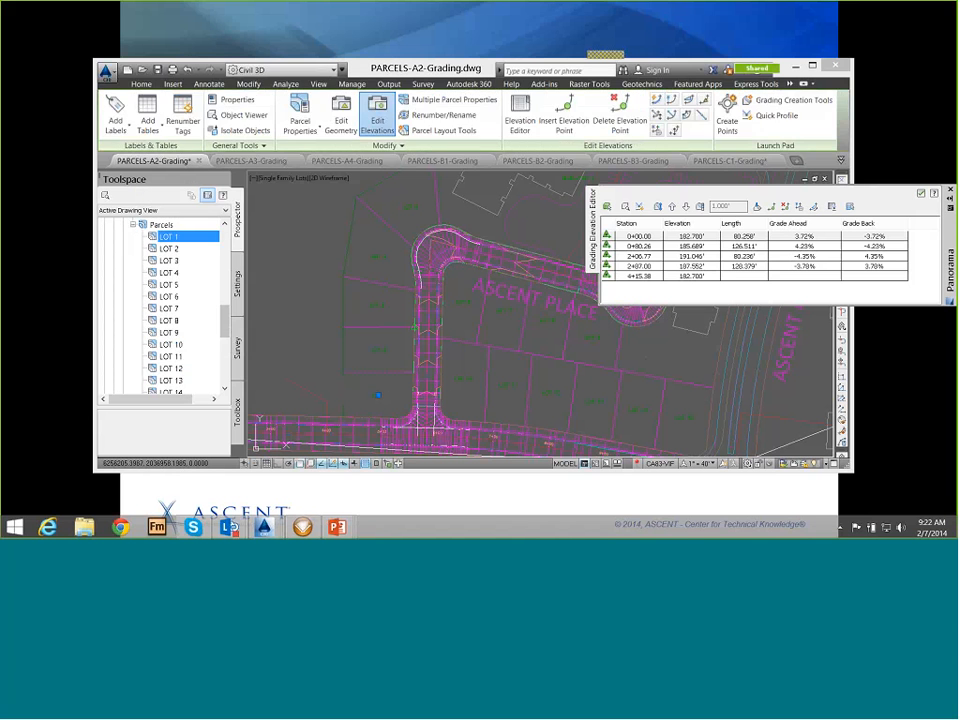
pyautogui.rightClick(176, 249)
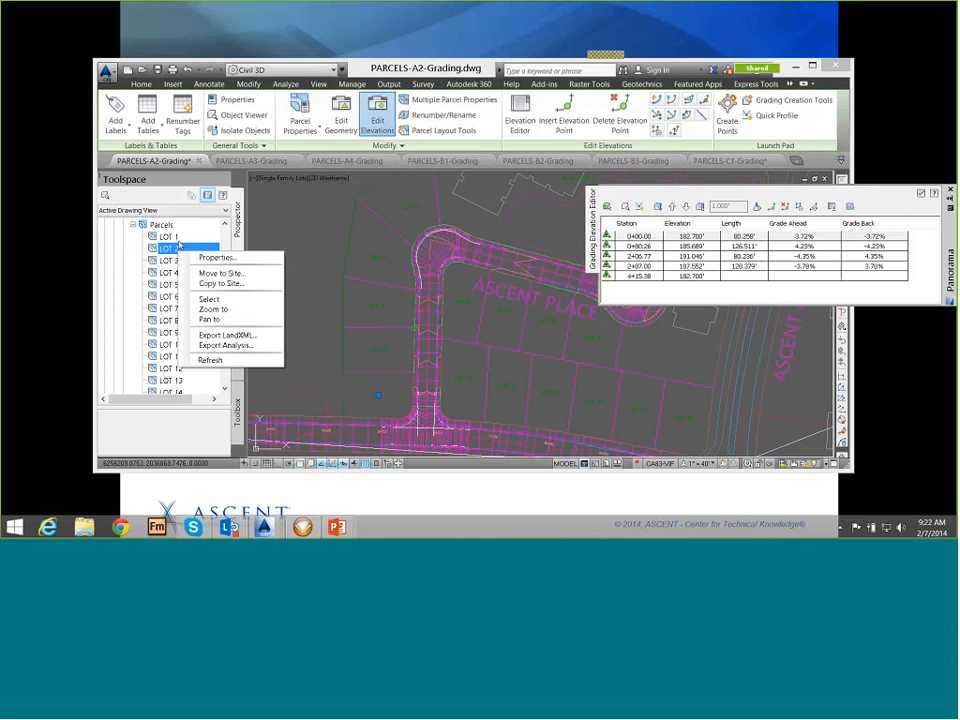
pyautogui.click(174, 248)
pyautogui.rightClick(168, 259)
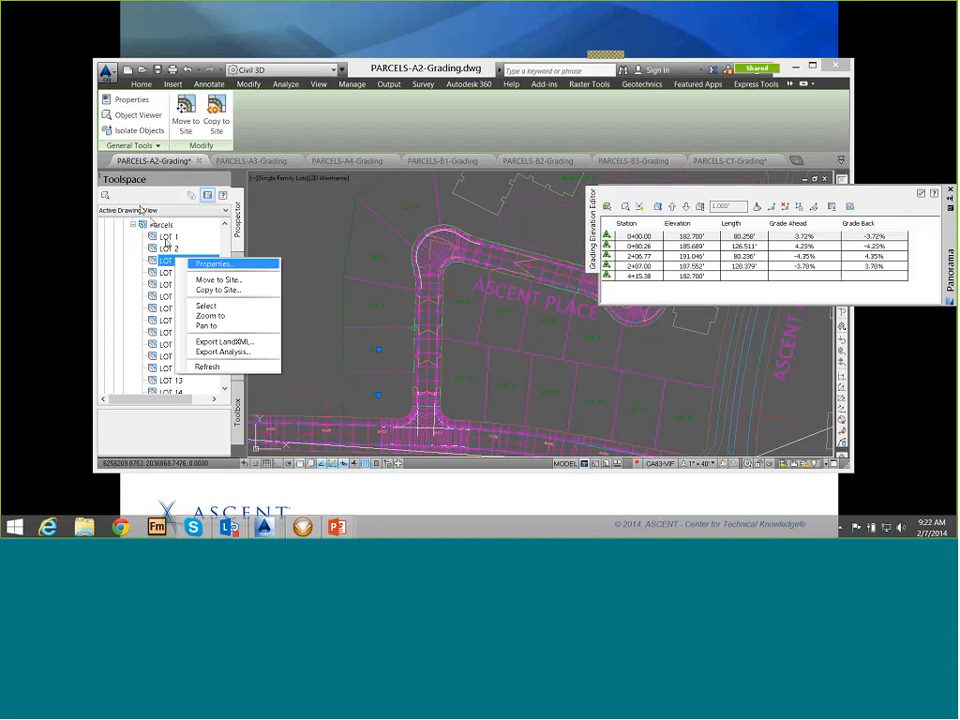
pyautogui.click(206, 306)
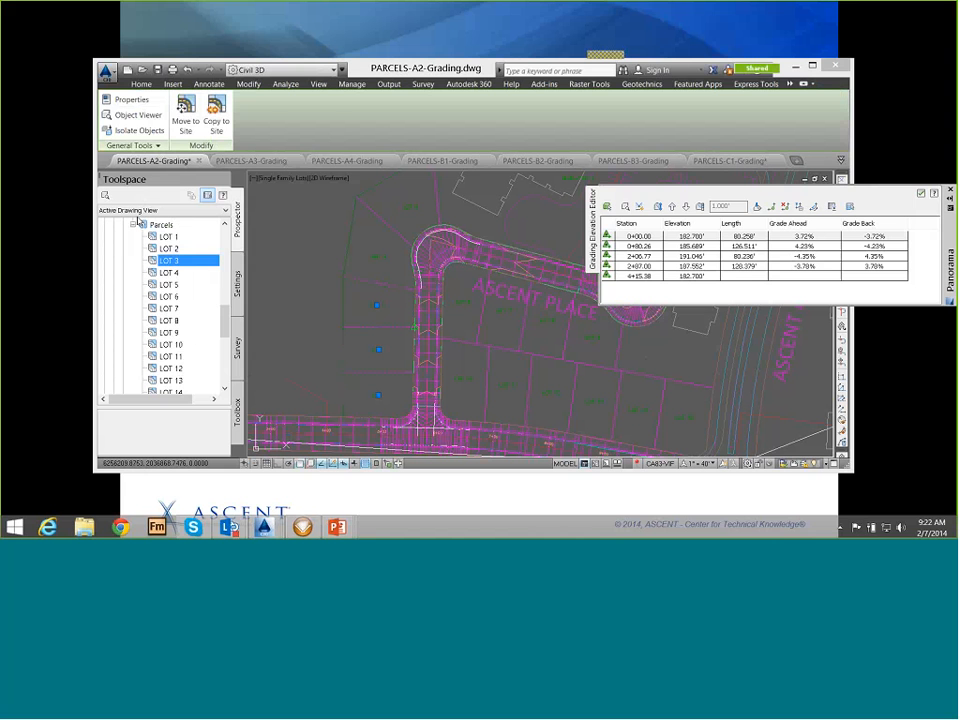
pyautogui.rightClick(170, 272)
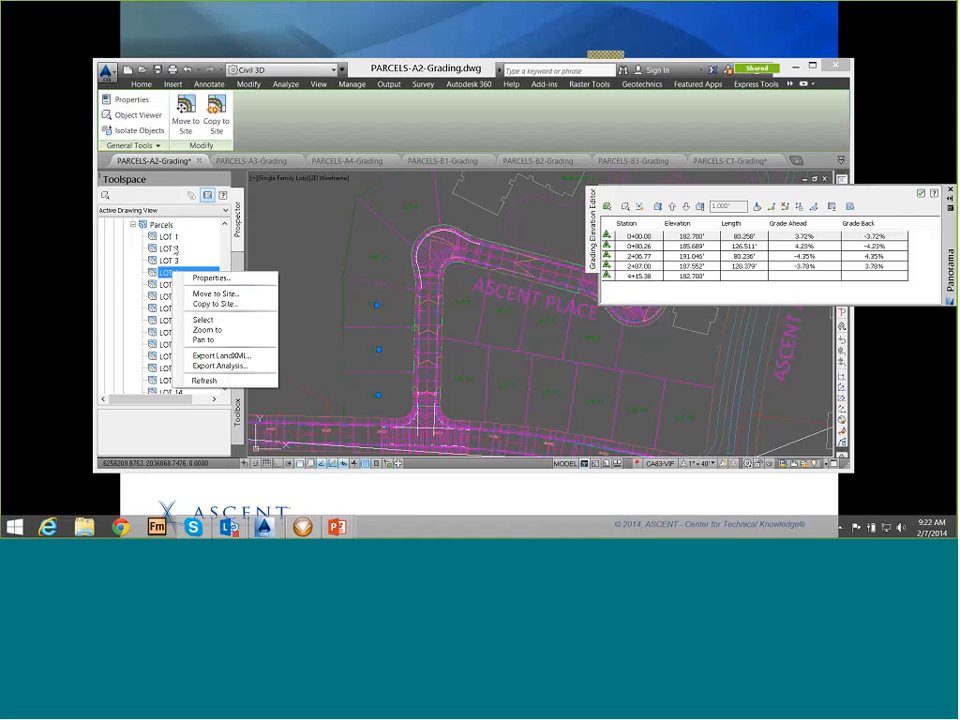
pyautogui.click(203, 319)
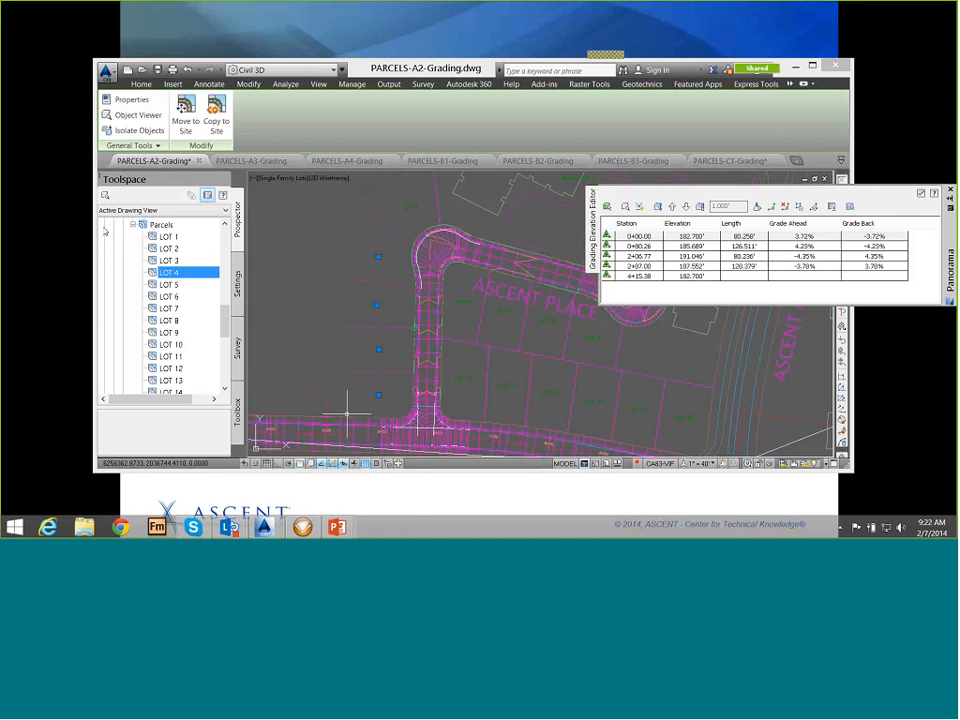
# - Add the LOT 5 through LOT 10 parcels to the current selection in the drawing
pyautogui.rightClick(172, 285)
pyautogui.click(199, 337)
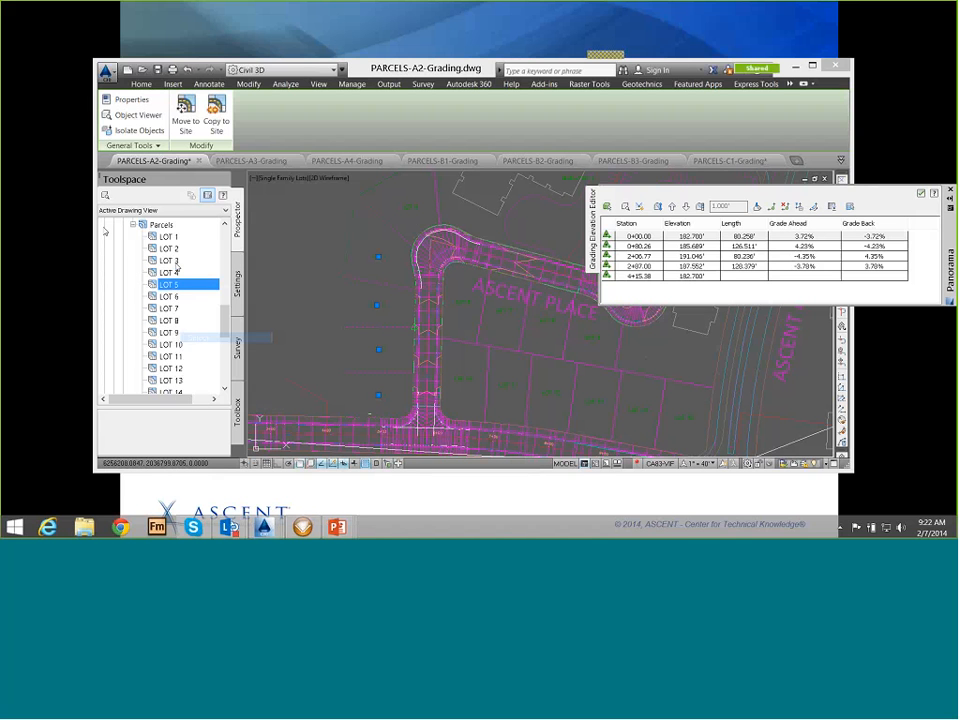
pyautogui.rightClick(190, 297)
pyautogui.click(209, 344)
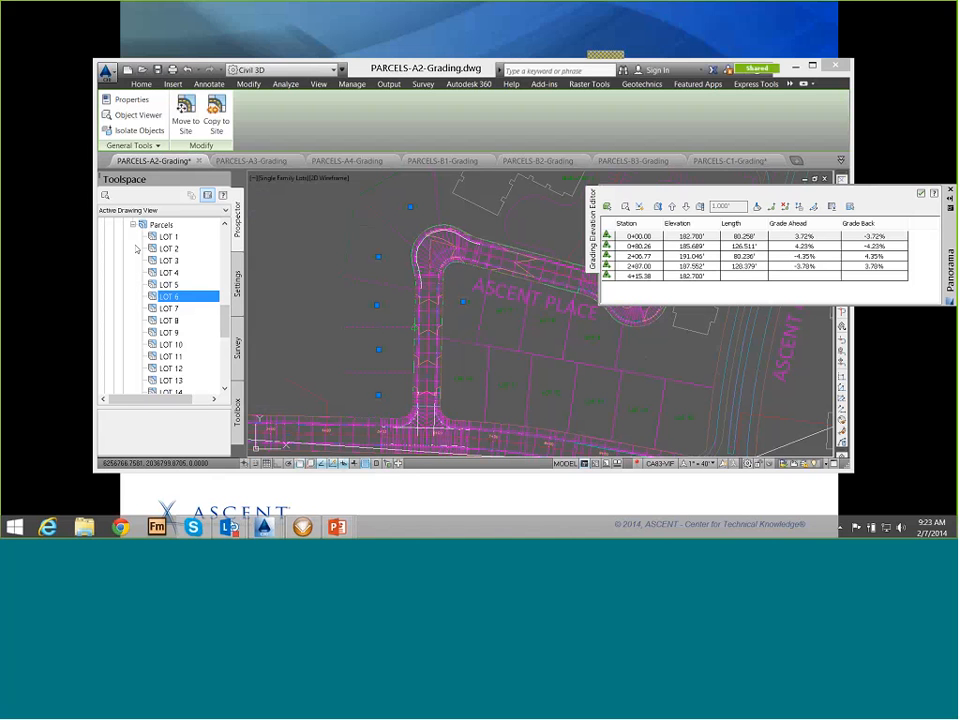
pyautogui.rightClick(178, 308)
pyautogui.rightClick(166, 320)
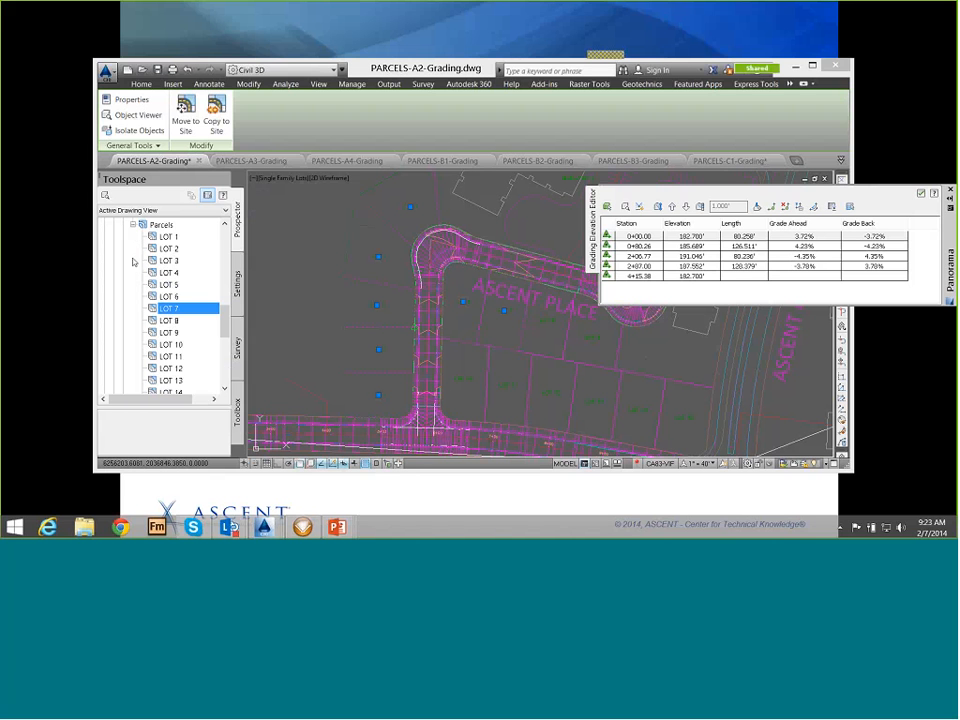
pyautogui.rightClick(166, 320)
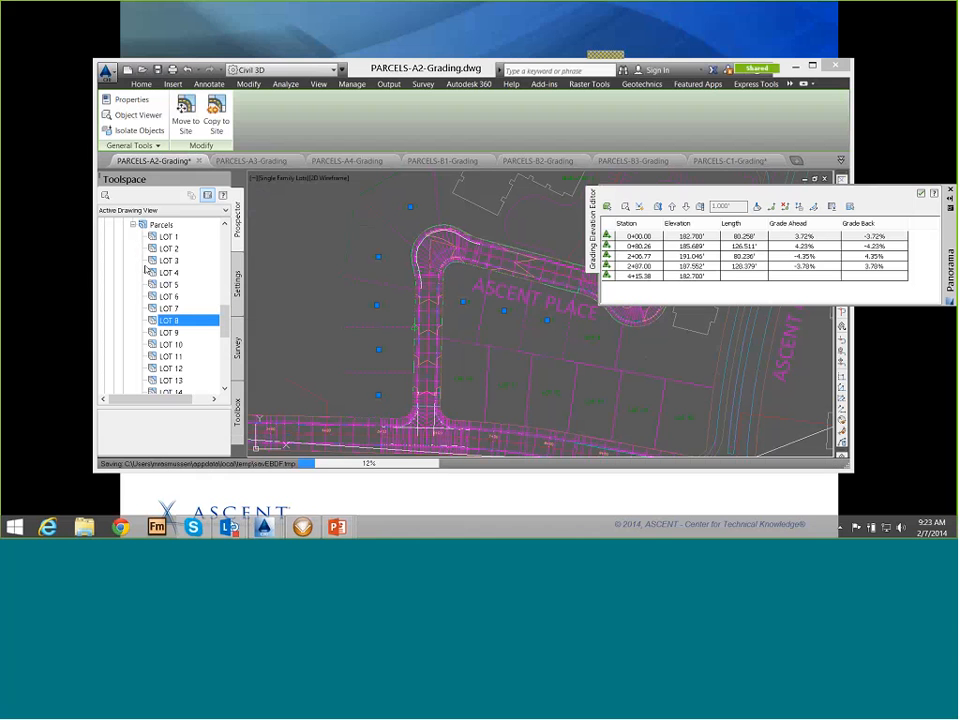
pyautogui.rightClick(168, 332)
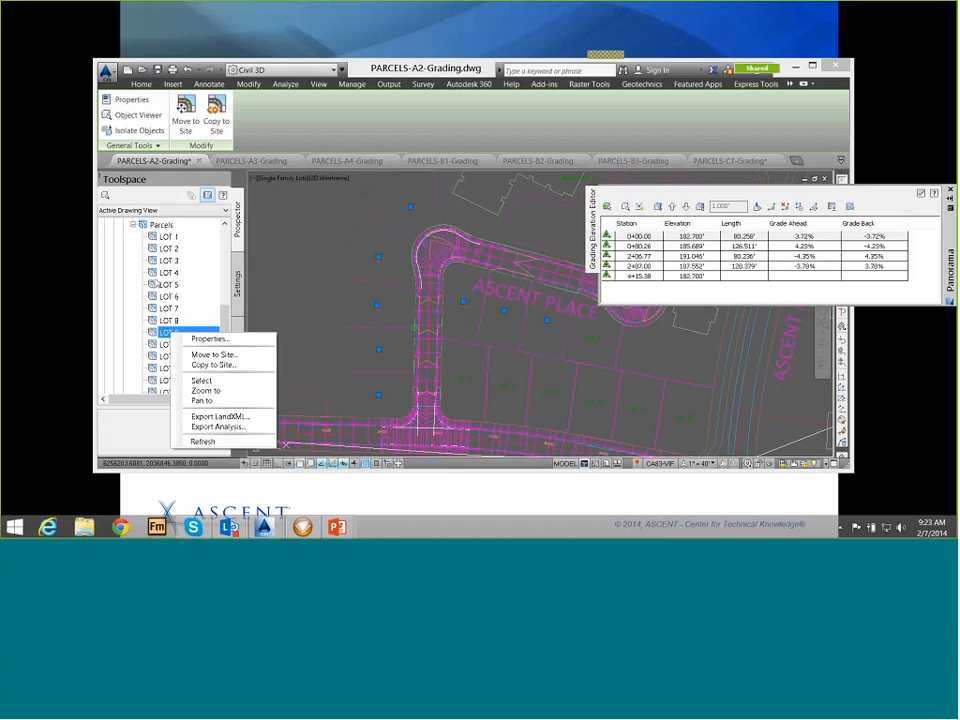
pyautogui.rightClick(190, 344)
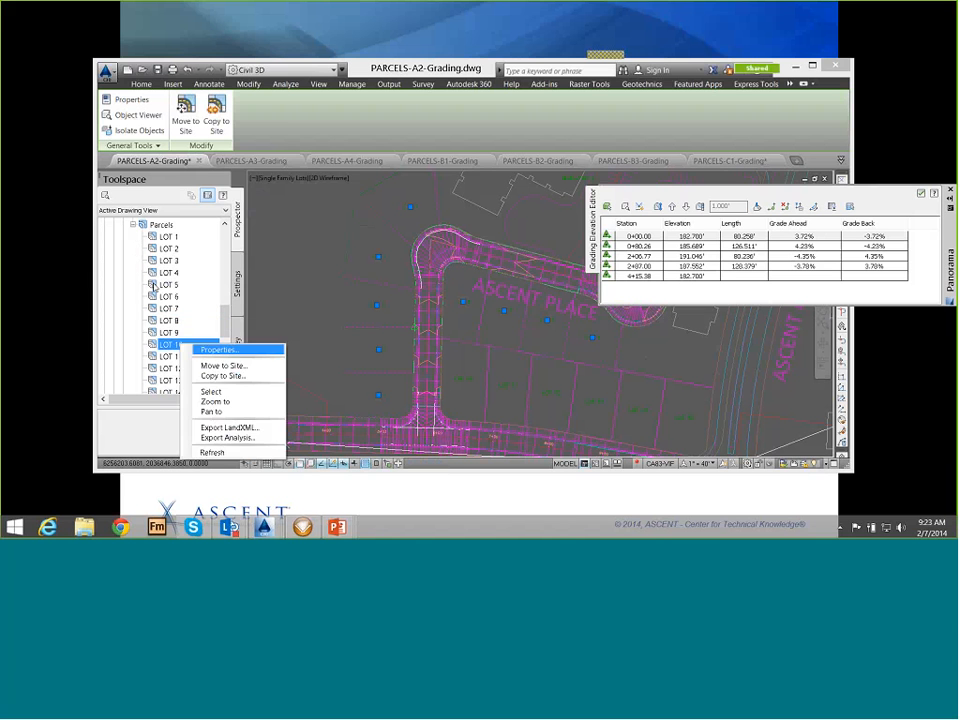
pyautogui.press('Escape')
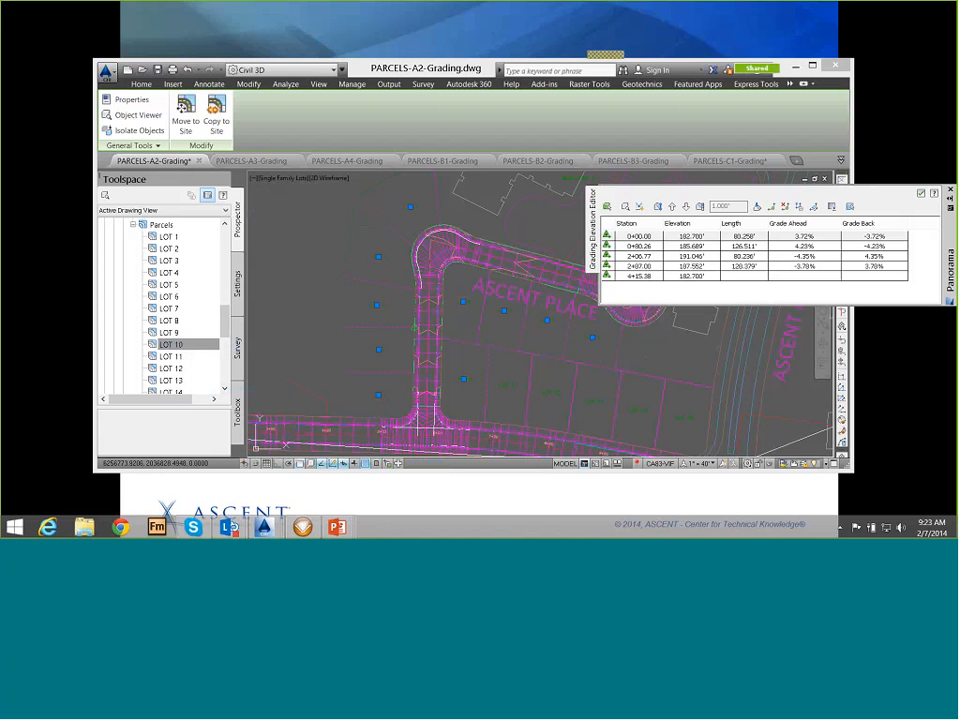
pyautogui.scroll(-2, 182, 273)
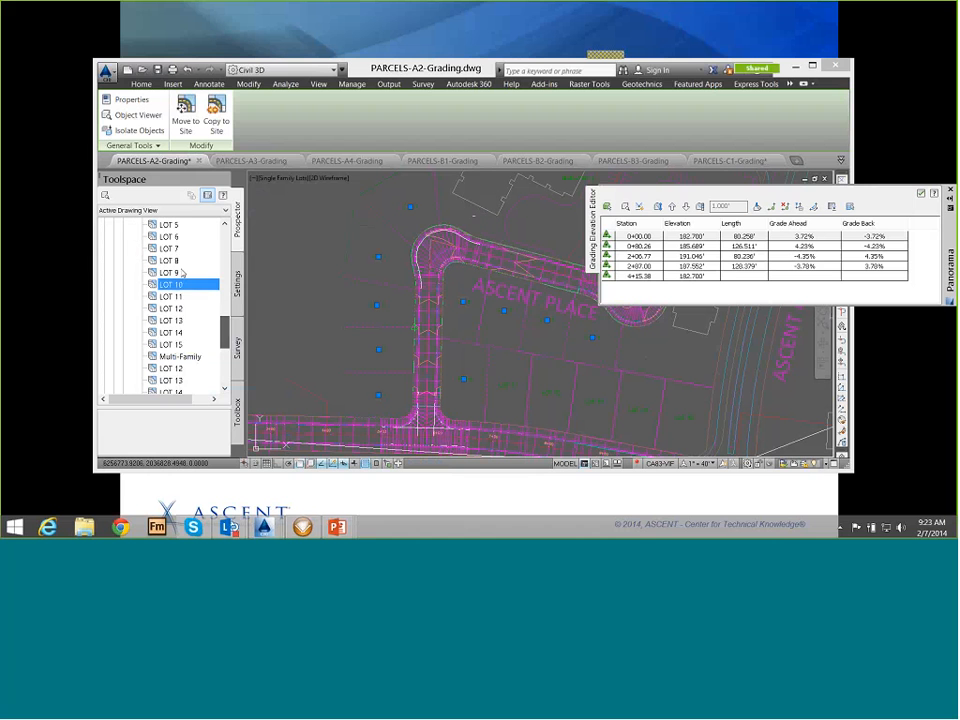
# - Add the Multi-Family, Pond and ROW parcels to the selected lots
pyautogui.rightClick(190, 344)
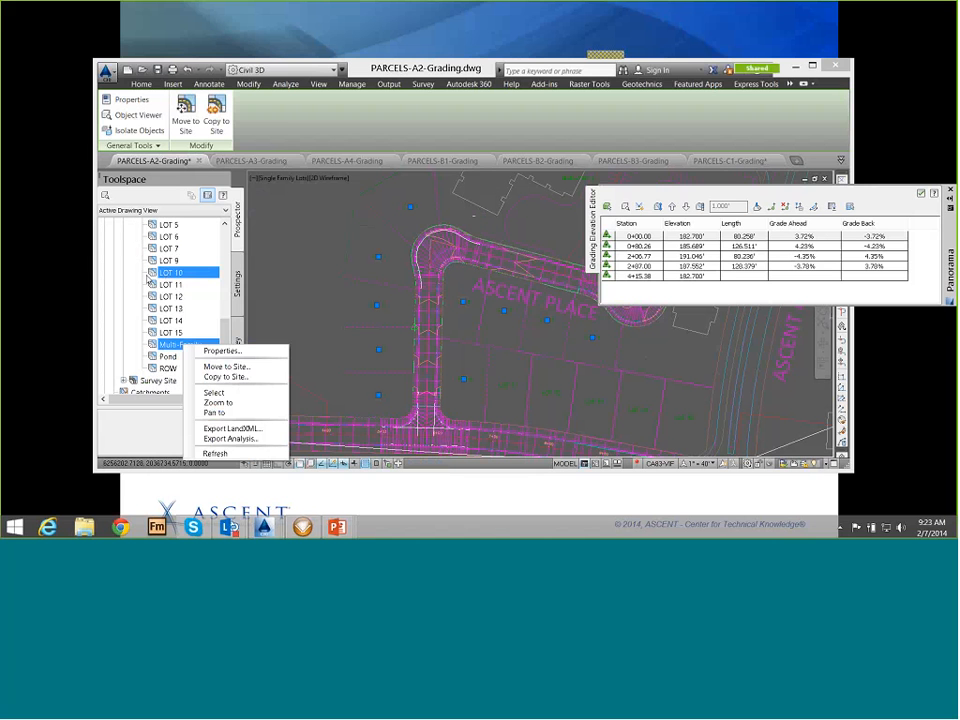
pyautogui.press('Escape')
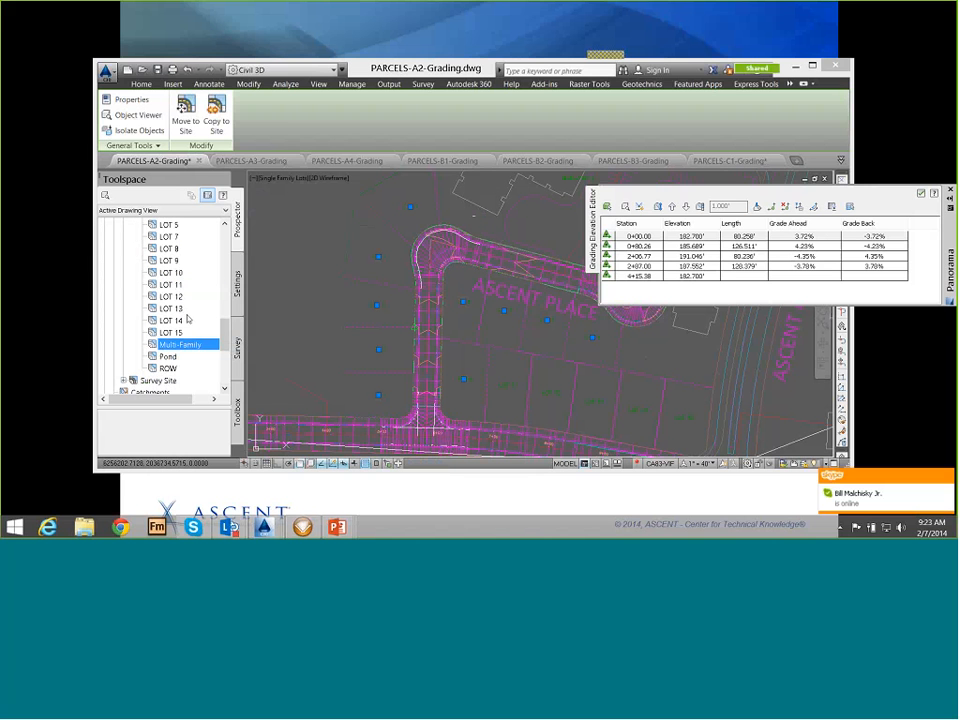
pyautogui.rightClick(172, 356)
pyautogui.click(165, 368)
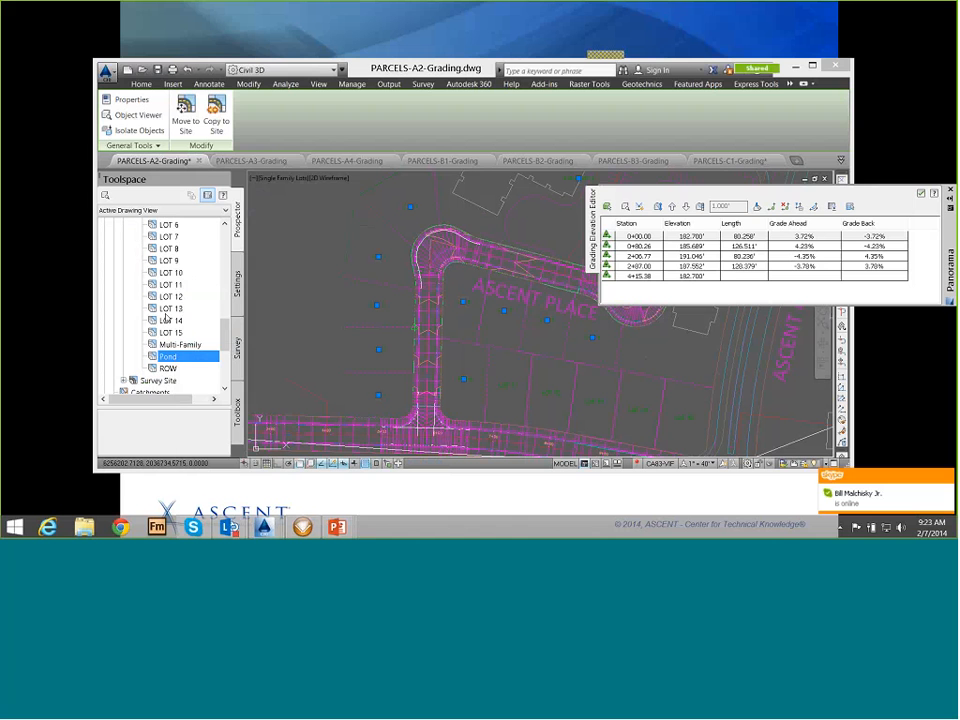
pyautogui.rightClick(165, 368)
pyautogui.click(198, 414)
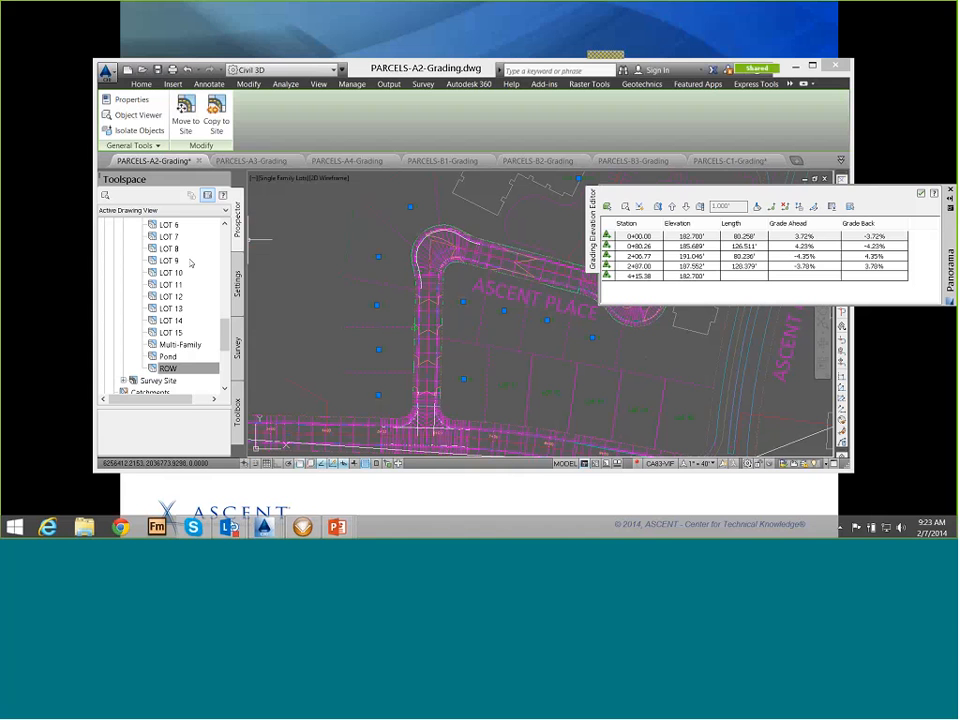
# - Try to add the selected parcels to the Residential surface definition as standard breaklines described as Parcel Linework
pyautogui.scroll(10, 188, 262)
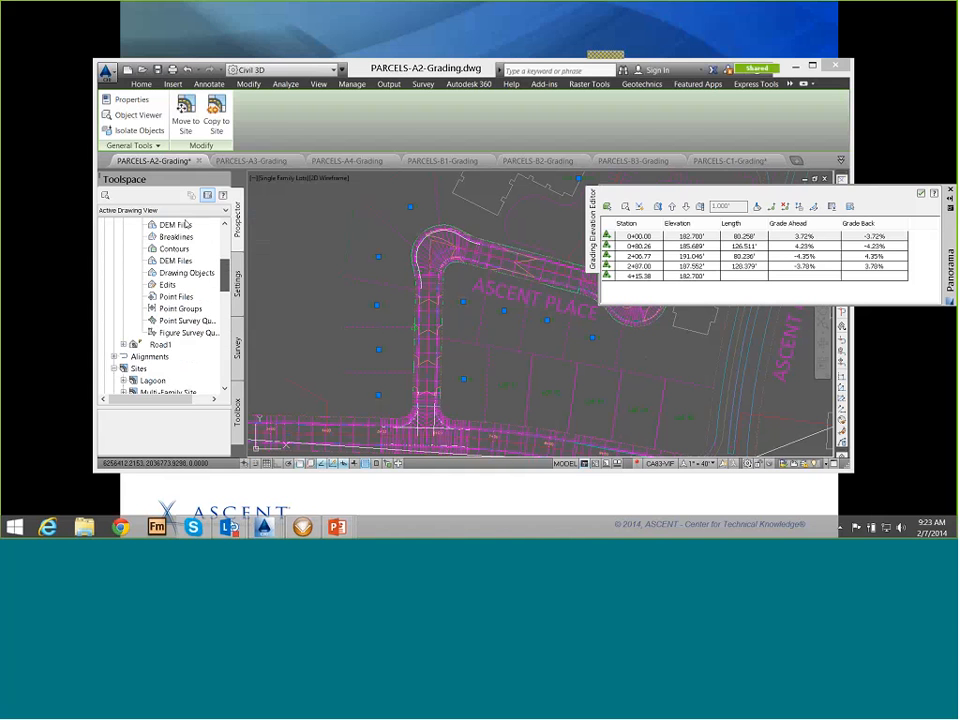
pyautogui.scroll(2, 186, 224)
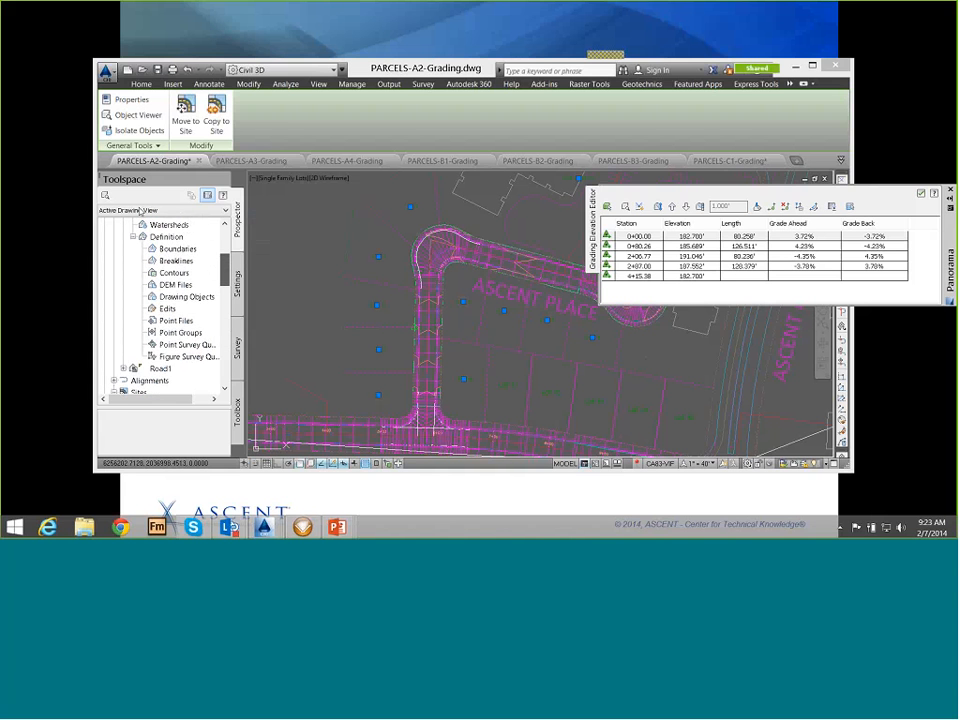
pyautogui.rightClick(174, 260)
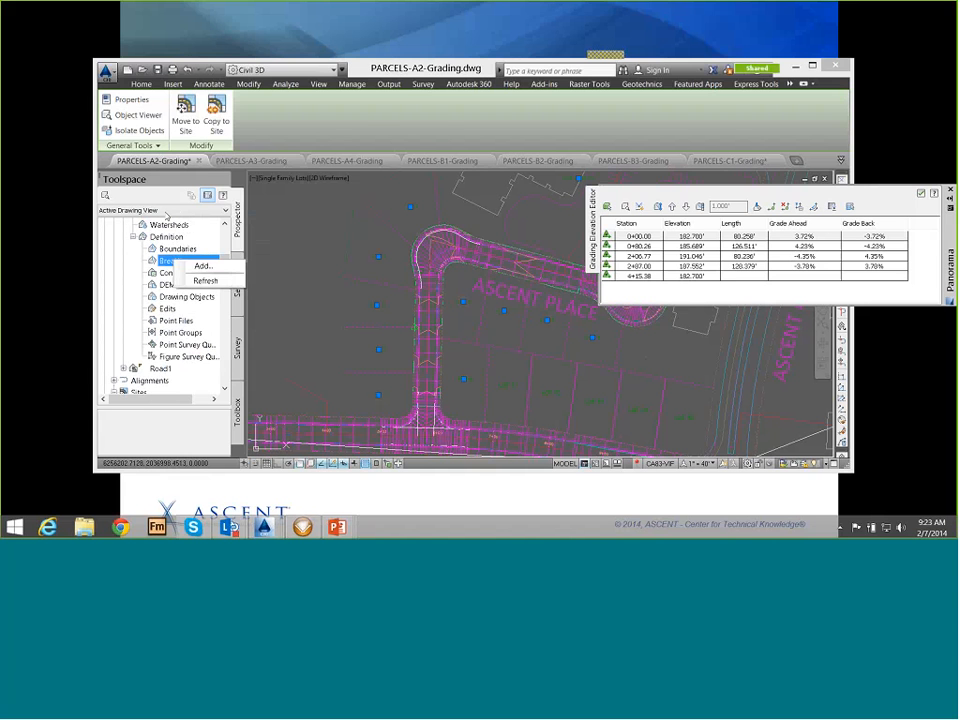
pyautogui.click(203, 265)
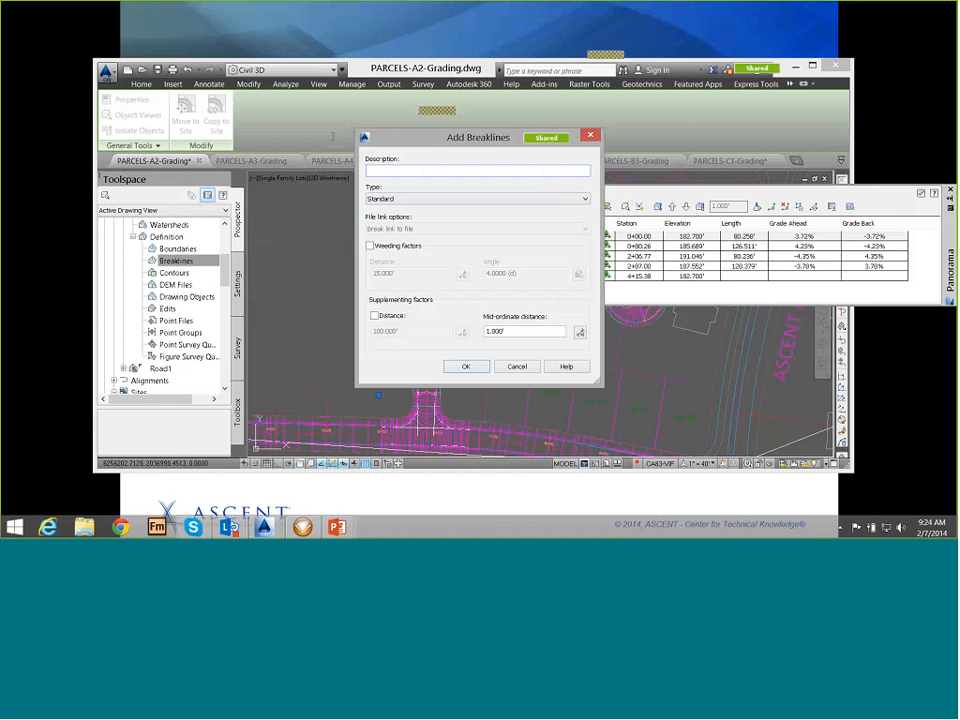
pyautogui.write('Parcel Linework')
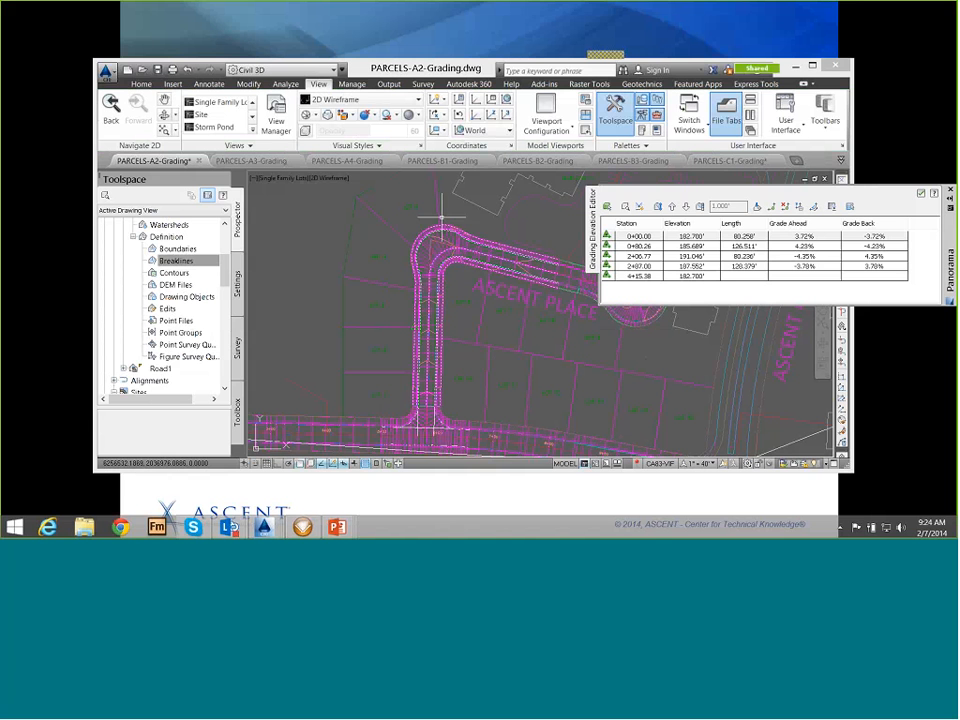
# - Examine the graded residential surface of the PARCELS-B2-Grading drawing in the Object Viewer and check the surfaces in PARCELS-B1-Grading
pyautogui.click(442, 161)
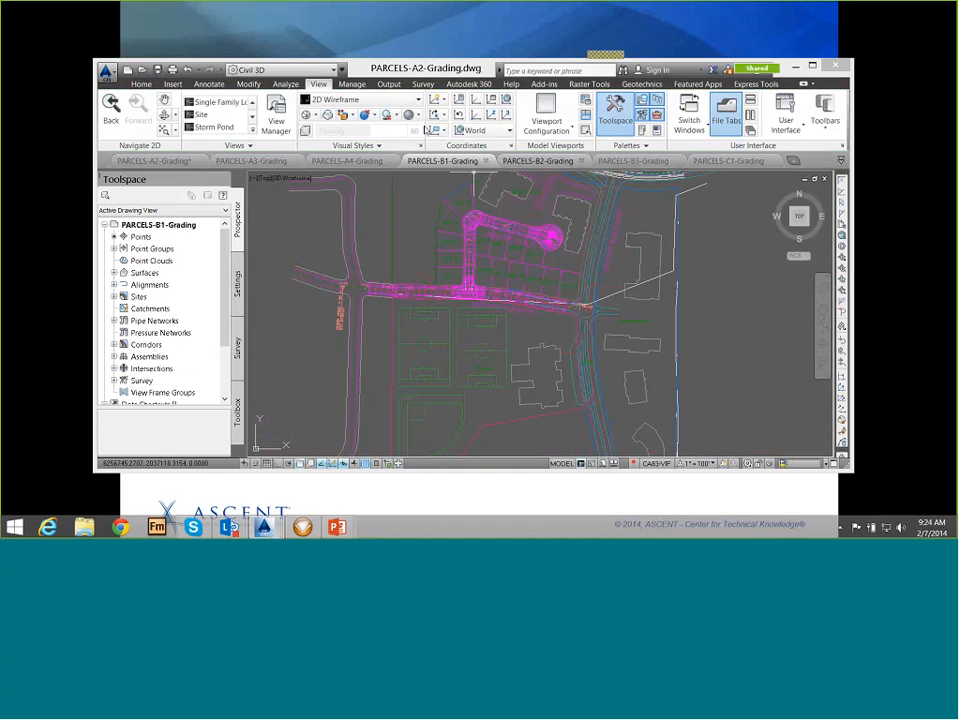
pyautogui.click(538, 161)
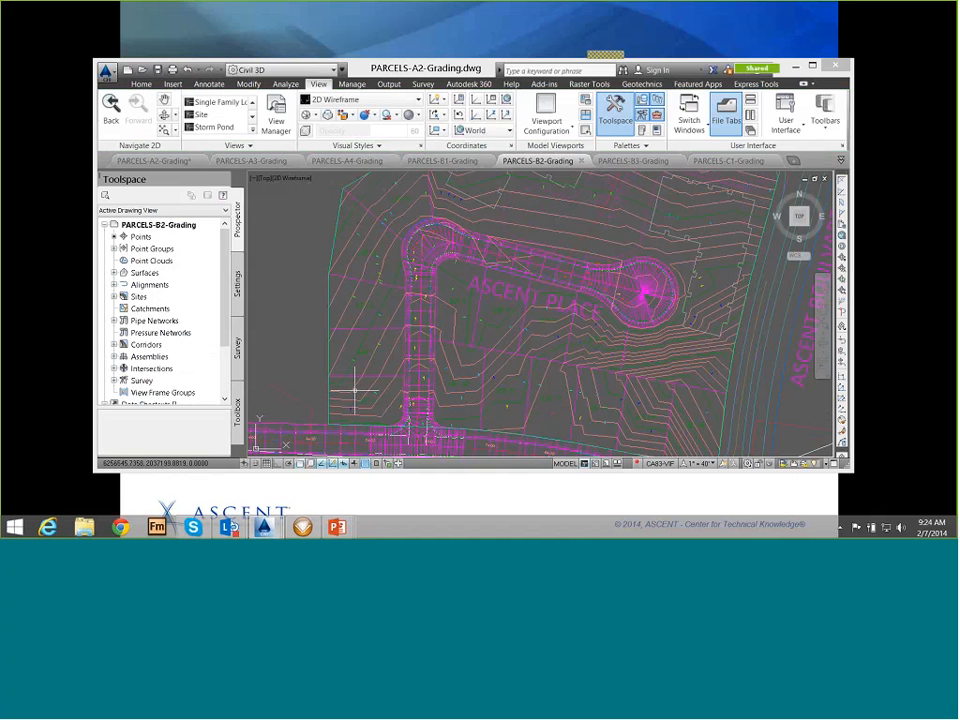
pyautogui.click(408, 200)
pyautogui.rightClick(409, 209)
pyautogui.click(384, 306)
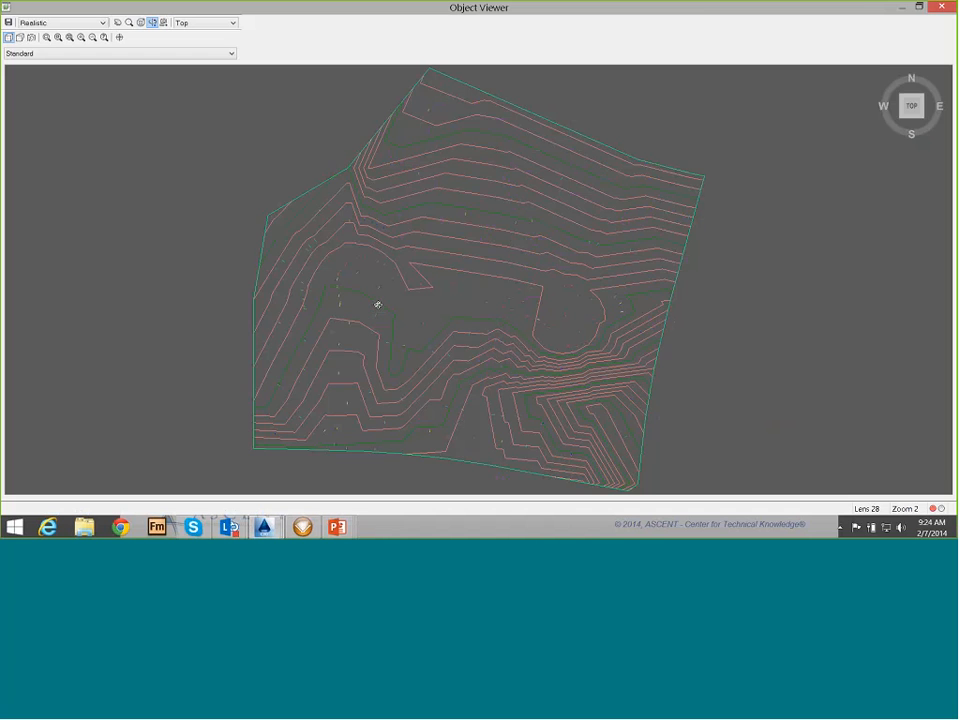
pyautogui.moveTo(377, 304)
pyautogui.mouseDown()
pyautogui.moveTo(433, 205)
pyautogui.moveTo(319, 257)
pyautogui.moveTo(360, 255)
pyautogui.moveTo(362, 298)
pyautogui.moveTo(270, 182)
pyautogui.moveTo(326, 313)
pyautogui.moveTo(319, 266)
pyautogui.moveTo(291, 259)
pyautogui.moveTo(321, 270)
pyautogui.moveTo(320, 254)
pyautogui.moveTo(298, 242)
pyautogui.mouseUp()
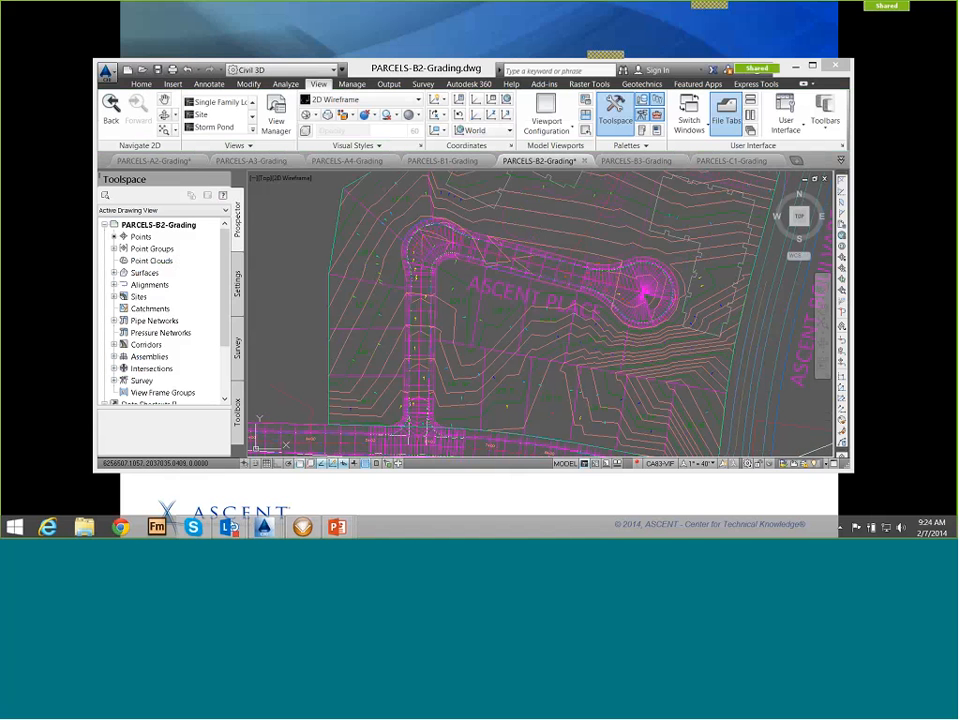
pyautogui.click(442, 160)
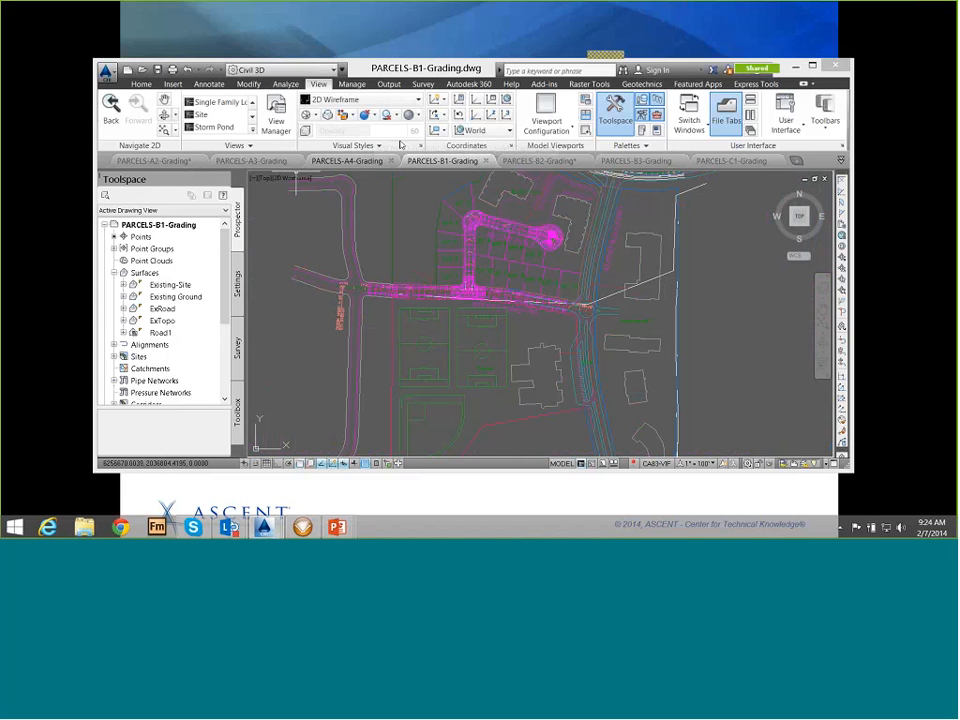
# - Paste the Road1 surface into the Residential surface's definition in the PARCELS-A2-Grading drawing
pyautogui.click(153, 160)
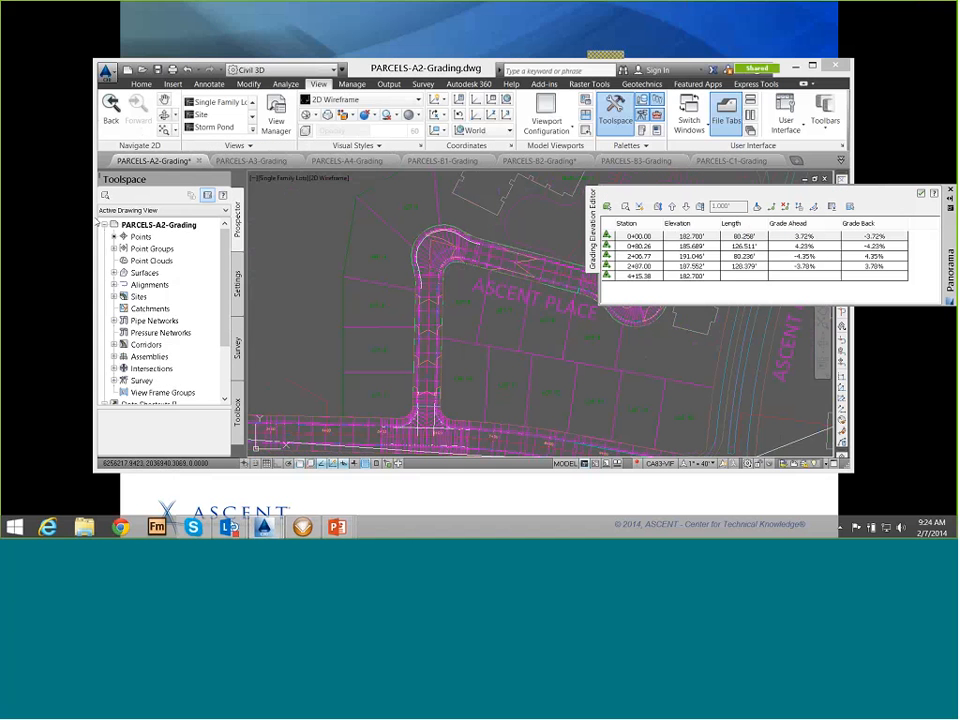
pyautogui.doubleClick(145, 272)
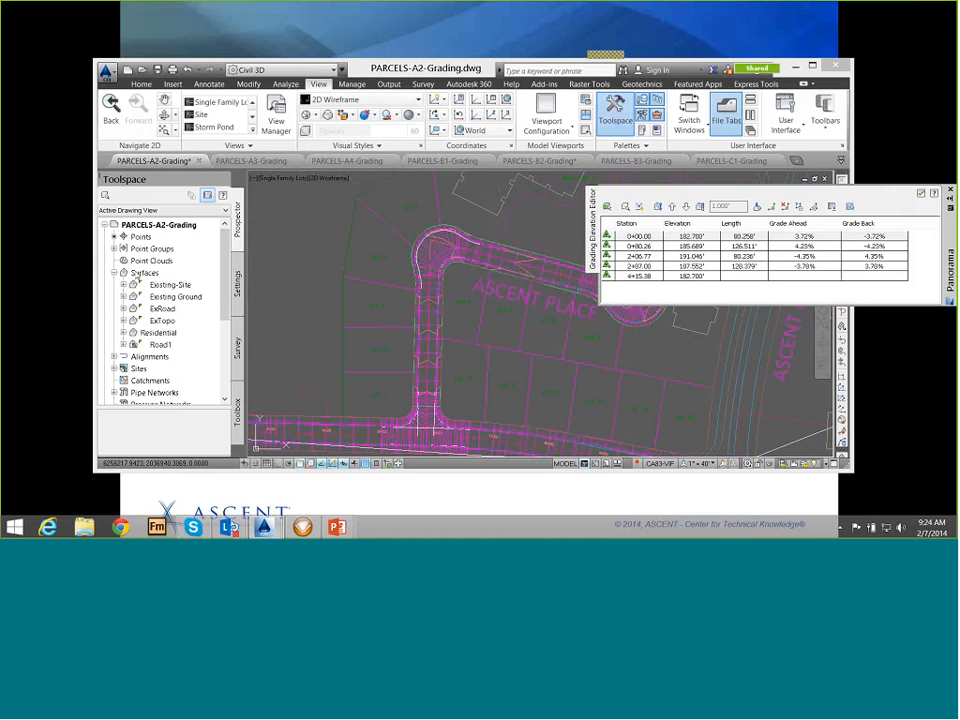
pyautogui.click(160, 332)
pyautogui.rightClick(176, 332)
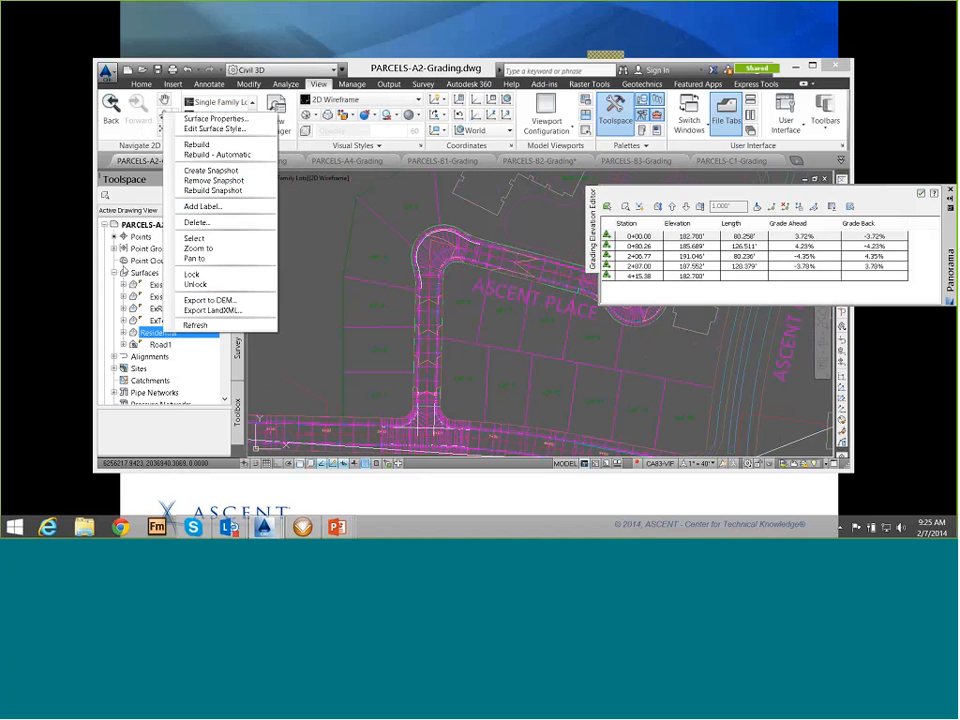
pyautogui.rightClick(152, 331)
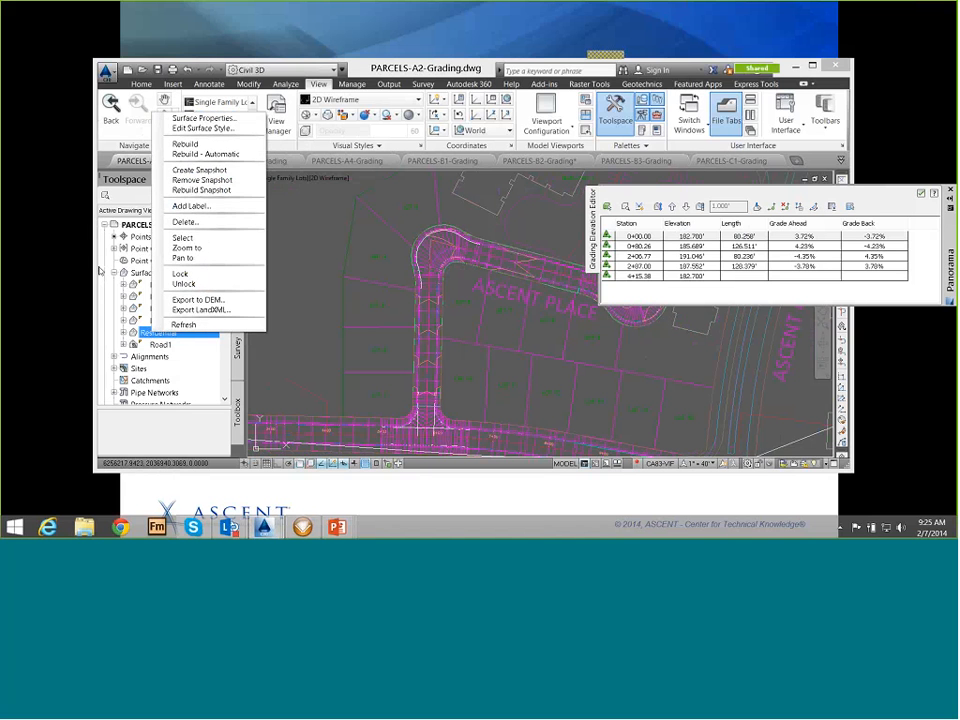
pyautogui.click(124, 332)
pyautogui.click(133, 368)
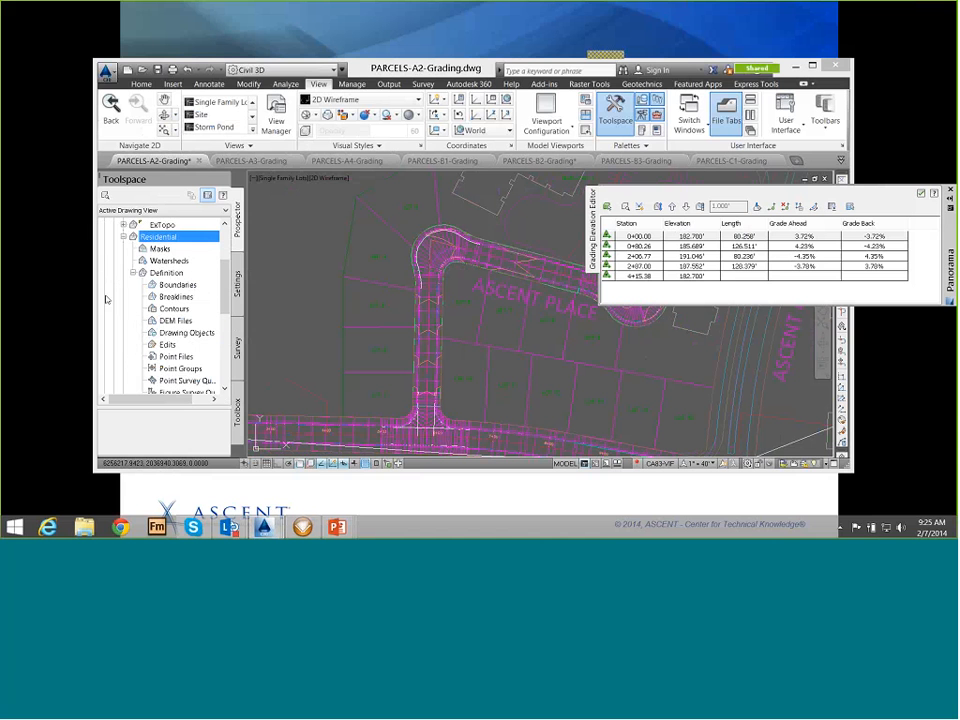
pyautogui.rightClick(168, 344)
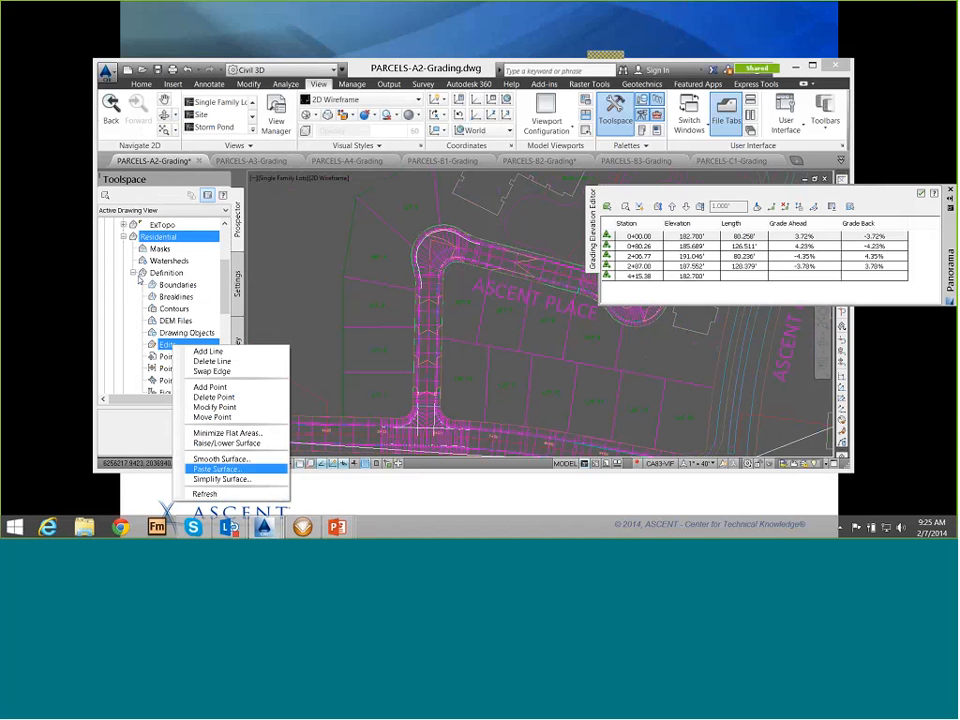
pyautogui.click(225, 469)
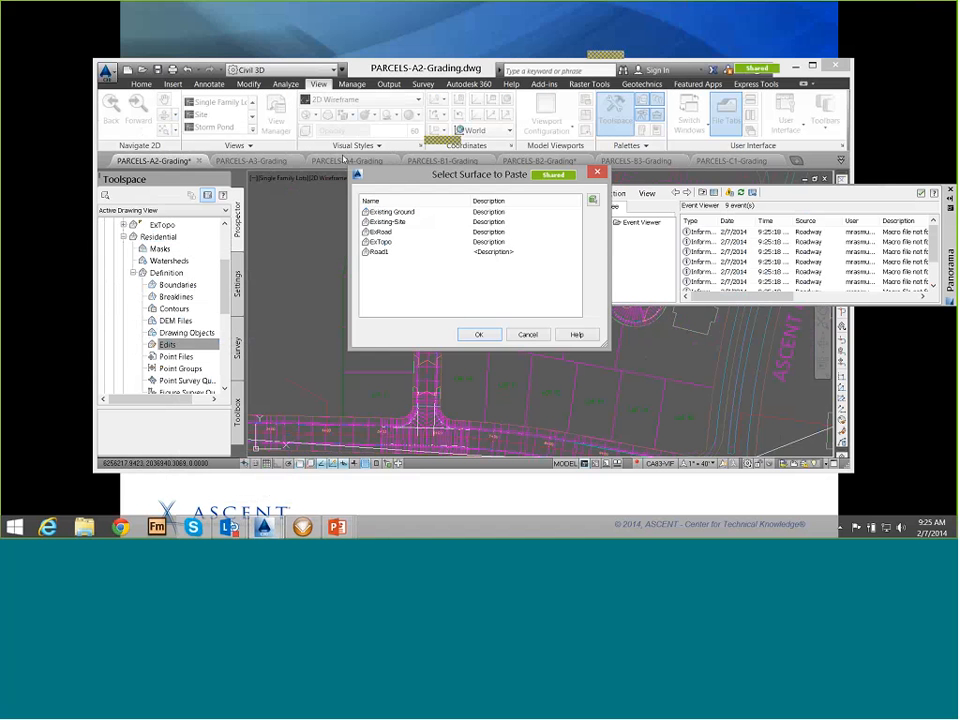
pyautogui.click(380, 252)
pyautogui.click(479, 334)
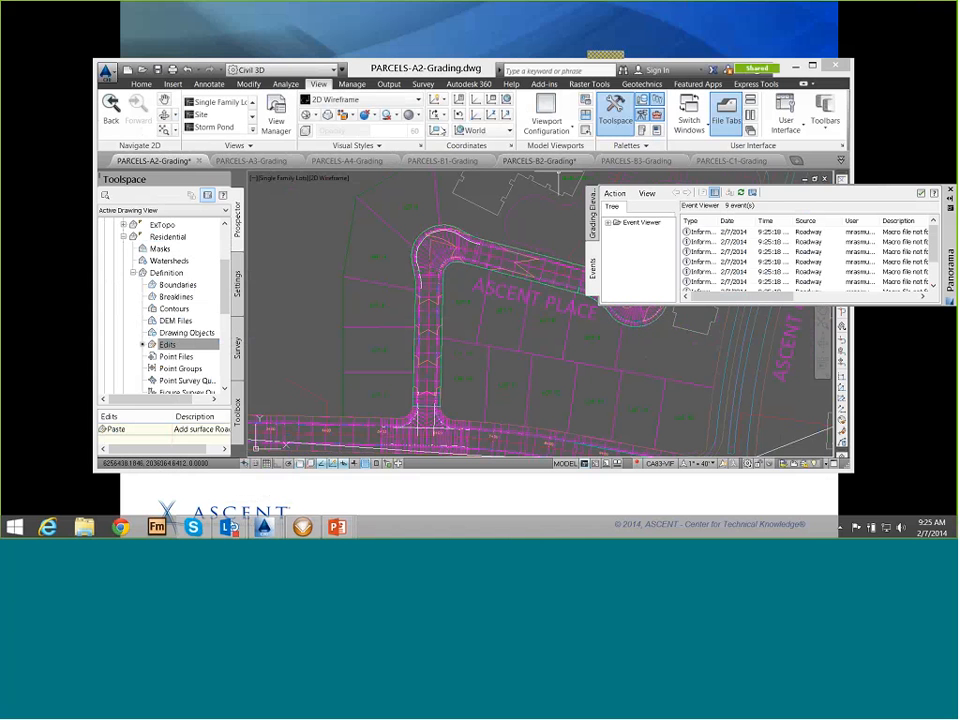
# - Check the residential surface's properties in the PARCELS-B2-Grading drawing and inspect the surface in 3D with the Object Viewer
pyautogui.click(540, 161)
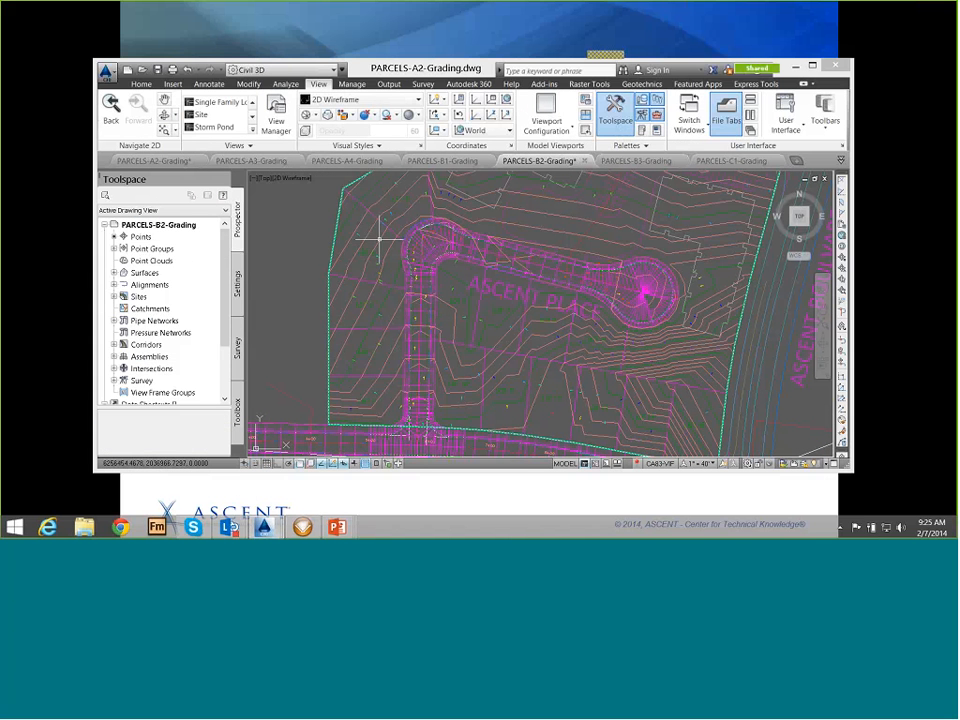
pyautogui.click(377, 229)
pyautogui.rightClick(382, 244)
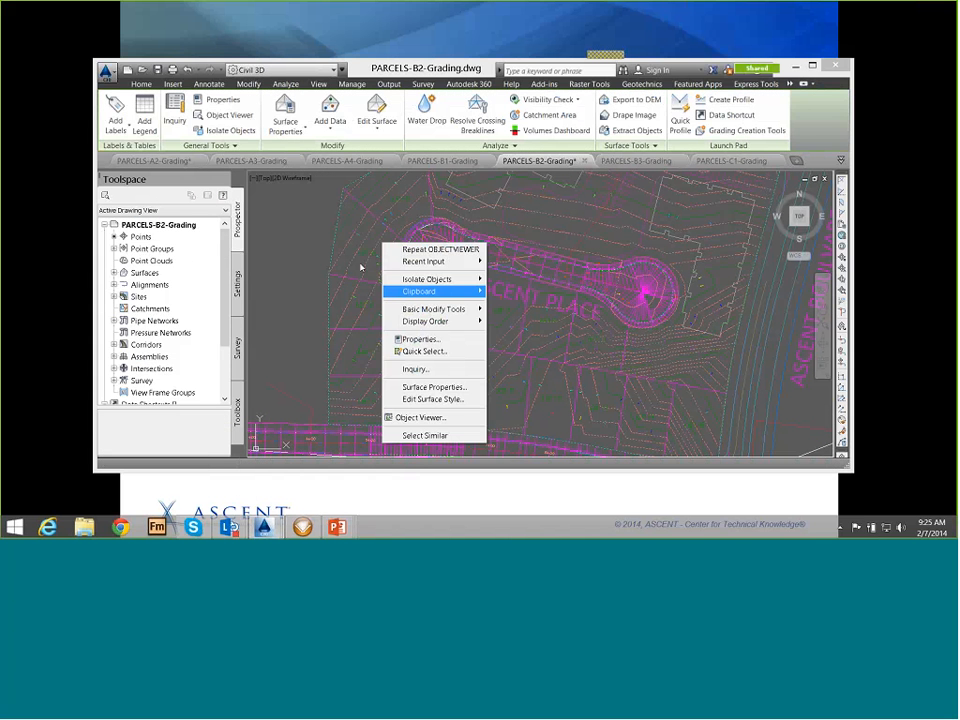
pyautogui.click(433, 387)
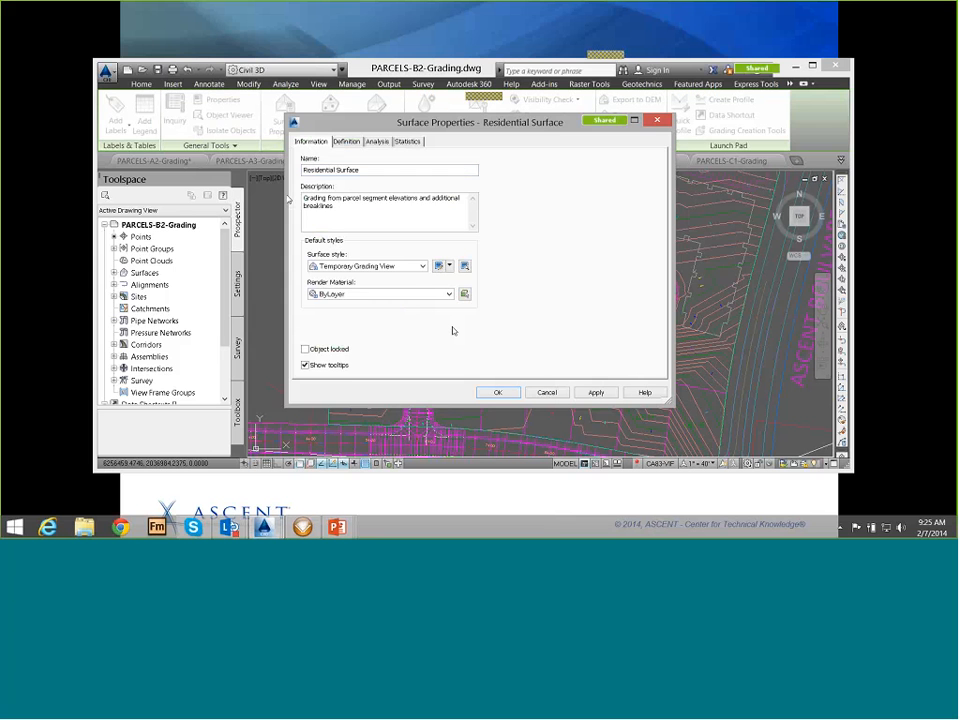
pyautogui.click(547, 392)
pyautogui.click(396, 274)
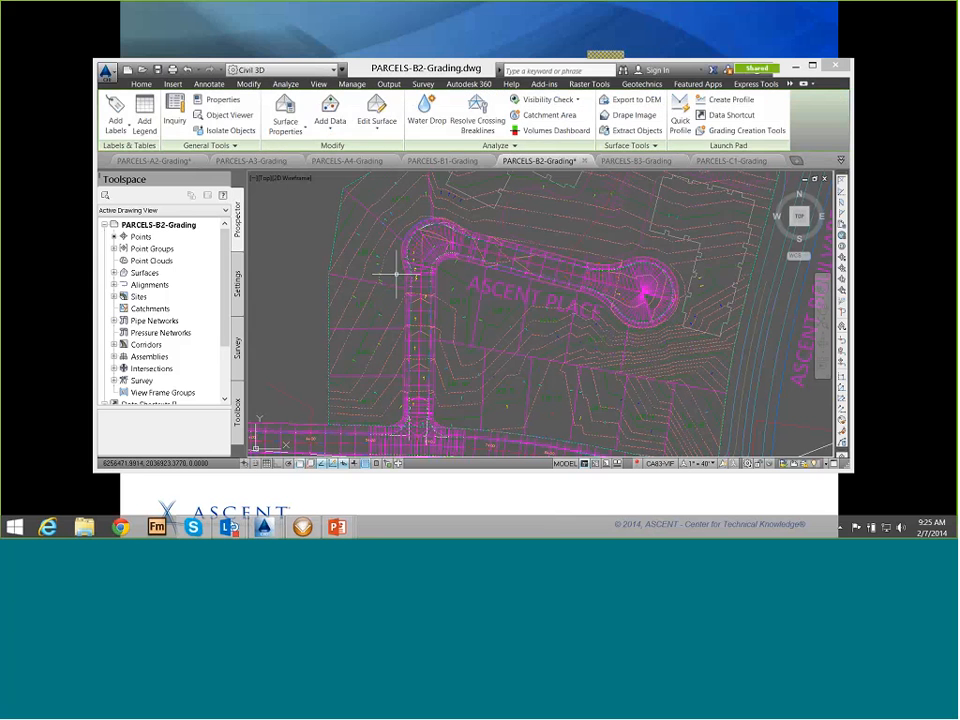
pyautogui.rightClick(397, 275)
pyautogui.click(369, 363)
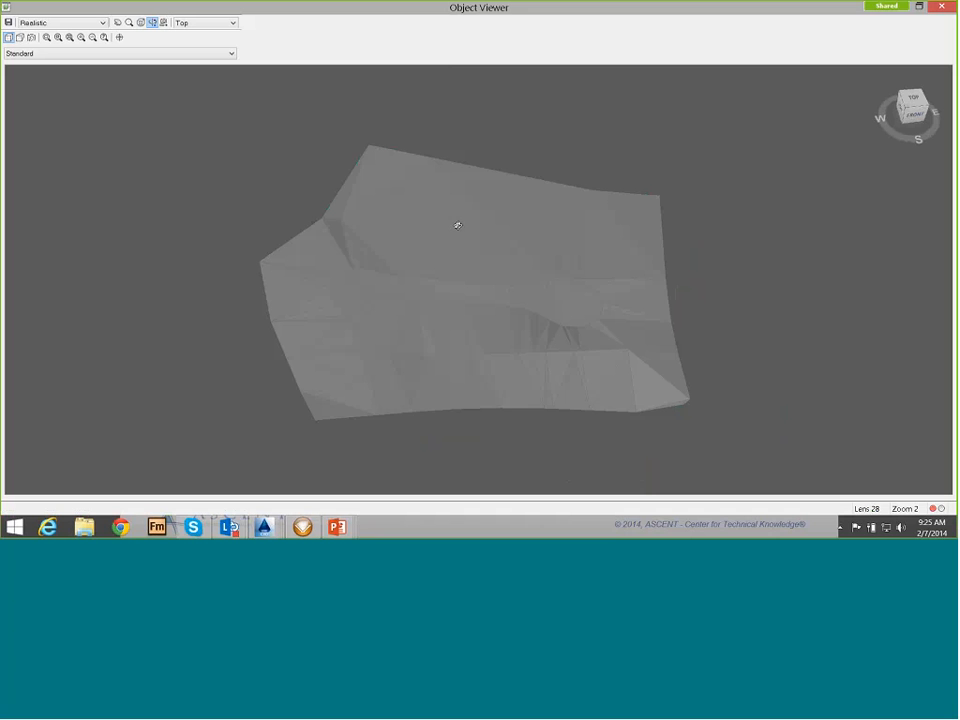
# - Inspect the graded residential surface in 3D from a closer angle
pyautogui.moveTo(286, 234); pyautogui.dragTo(375, 317)
pyautogui.scroll(3, 366, 283)
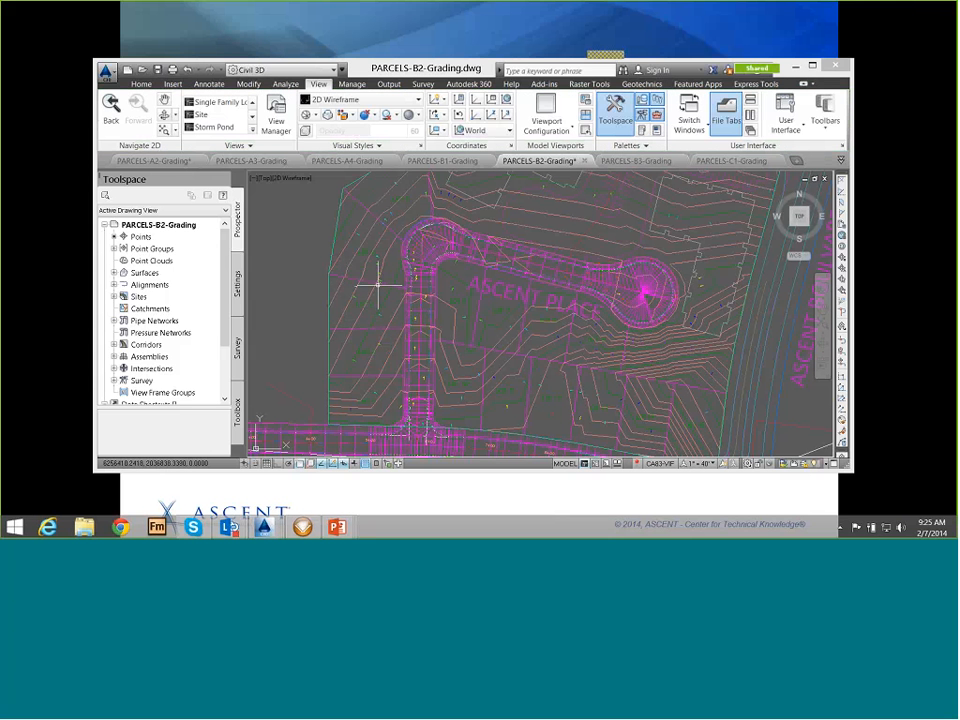
pyautogui.moveTo(385, 283)
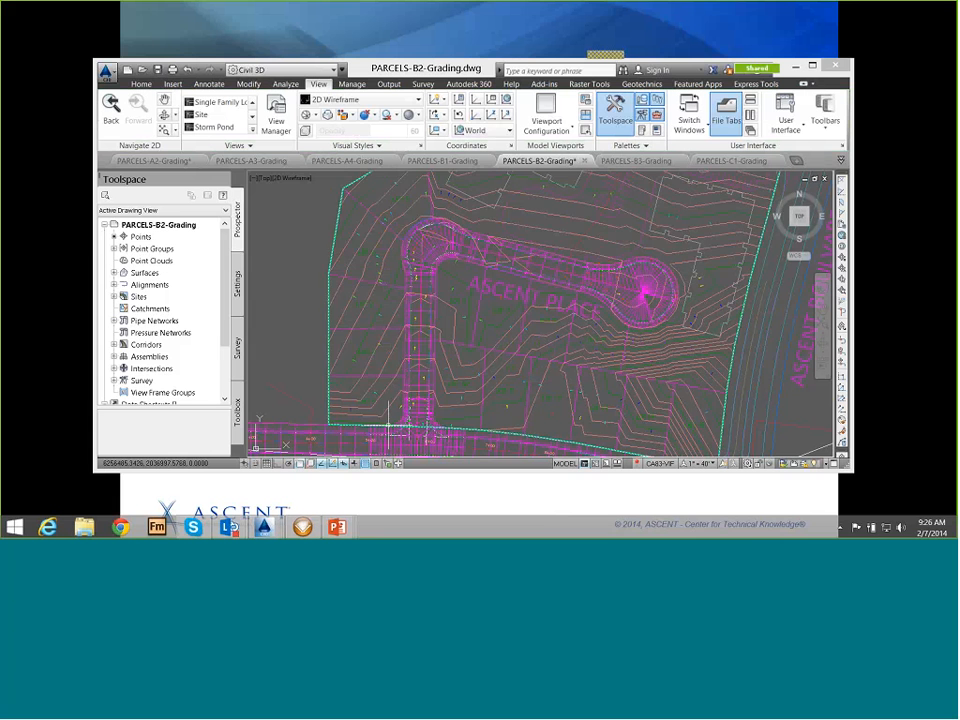
pyautogui.scroll(3, 388, 420)
pyautogui.scroll(2, 388, 425)
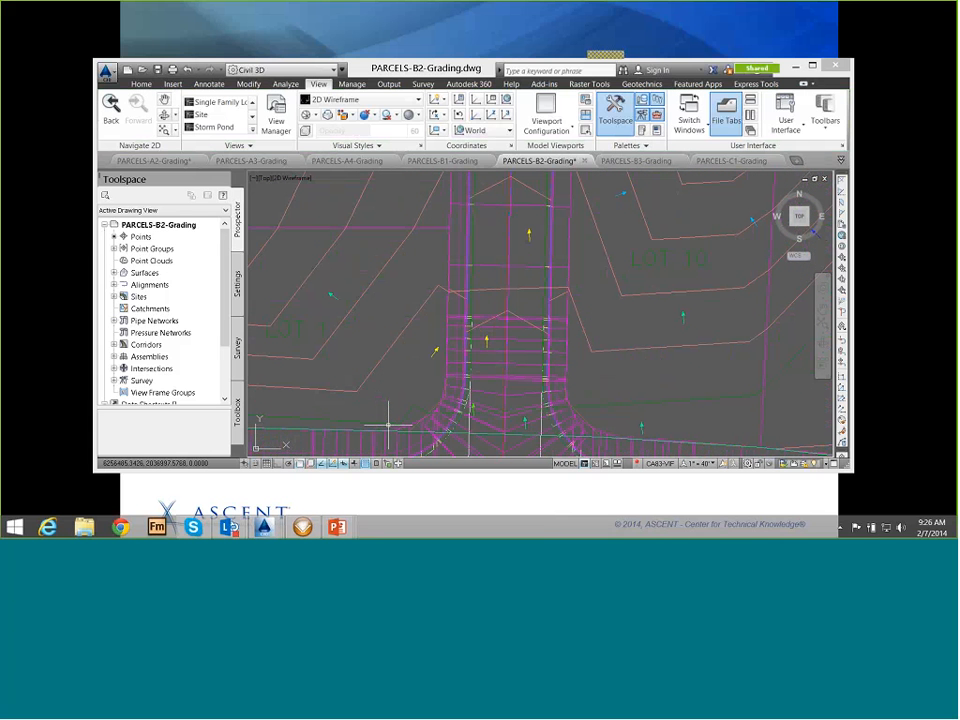
pyautogui.click(385, 228)
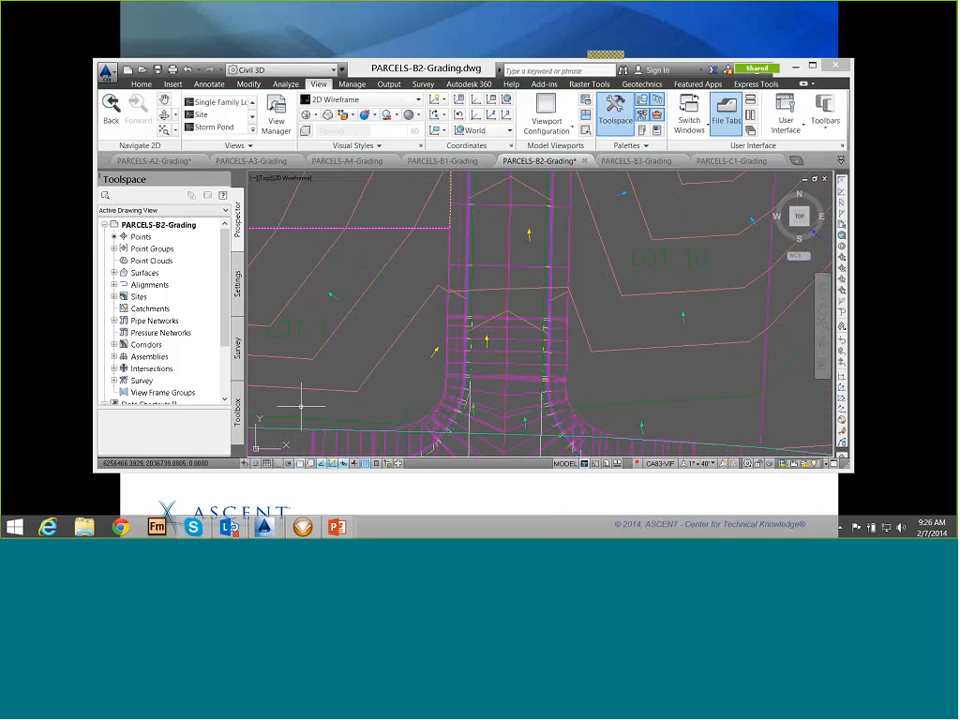
pyautogui.click(415, 428)
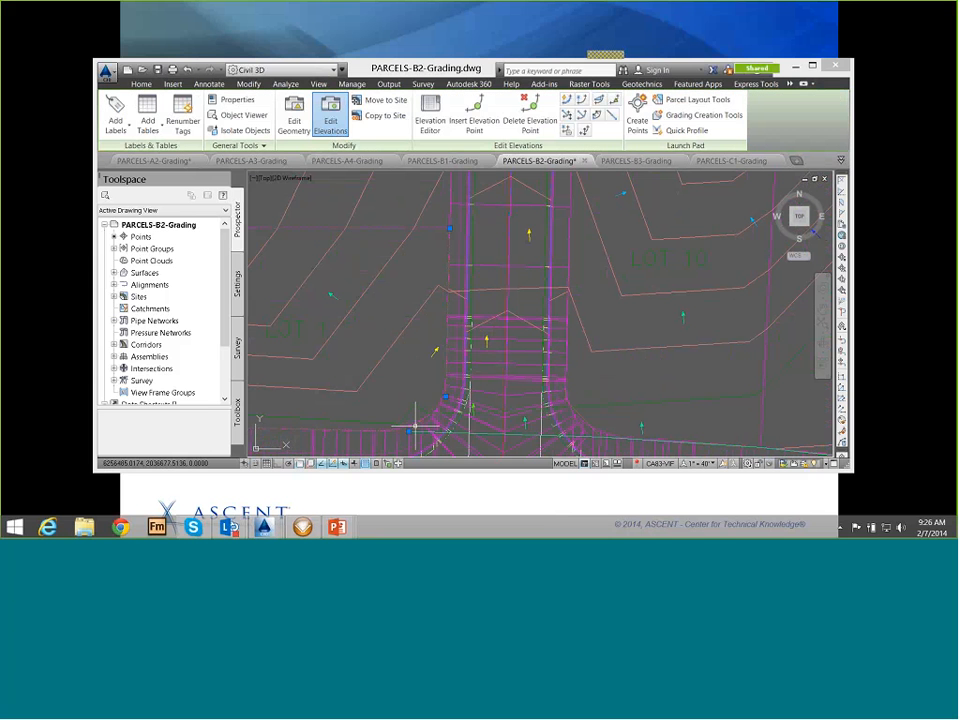
pyautogui.scroll(2, 421, 426)
pyautogui.moveTo(421, 426); pyautogui.dragTo(426, 421, button='right')
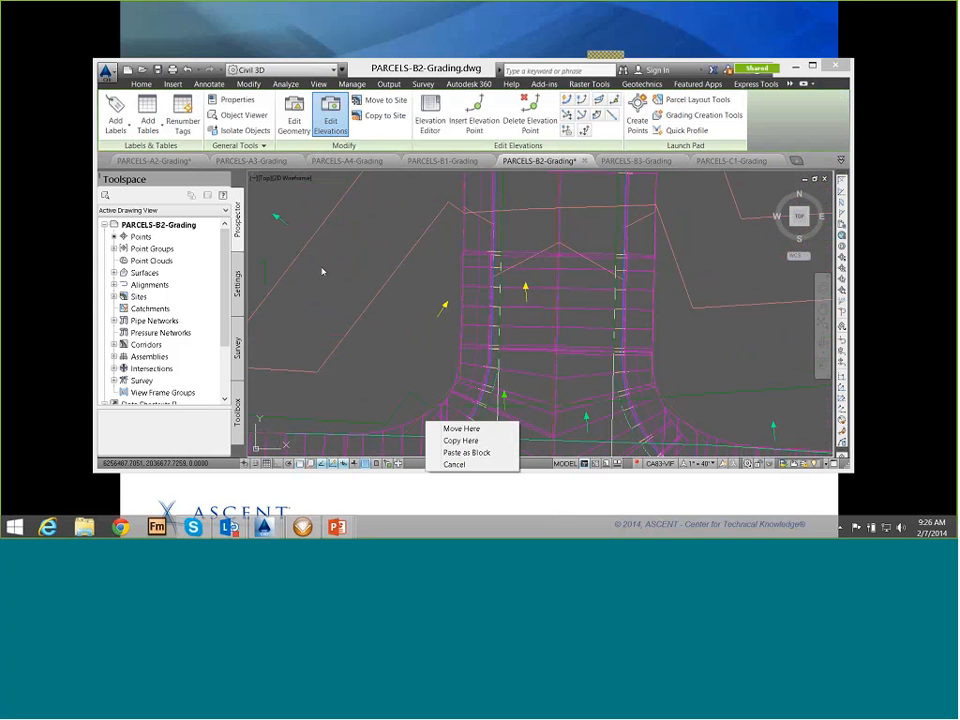
pyautogui.press('Escape')
pyautogui.moveTo(321, 272)
pyautogui.mouseDown(button='middle')
pyautogui.moveTo(381, 223)
pyautogui.moveTo(470, 190)
pyautogui.mouseUp(button='middle')
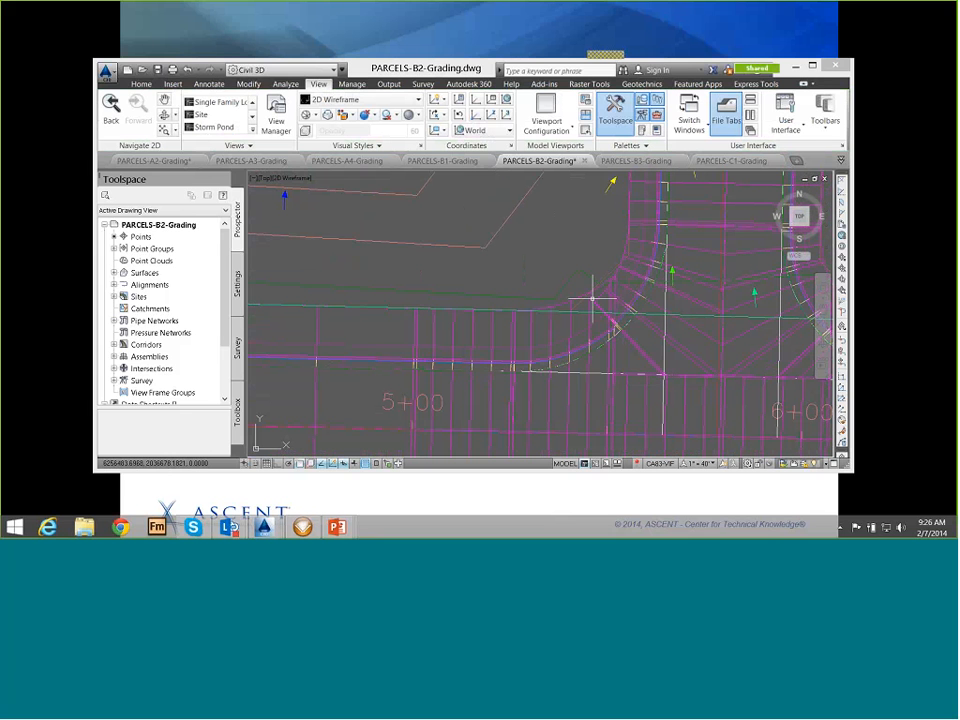
pyautogui.click(580, 305)
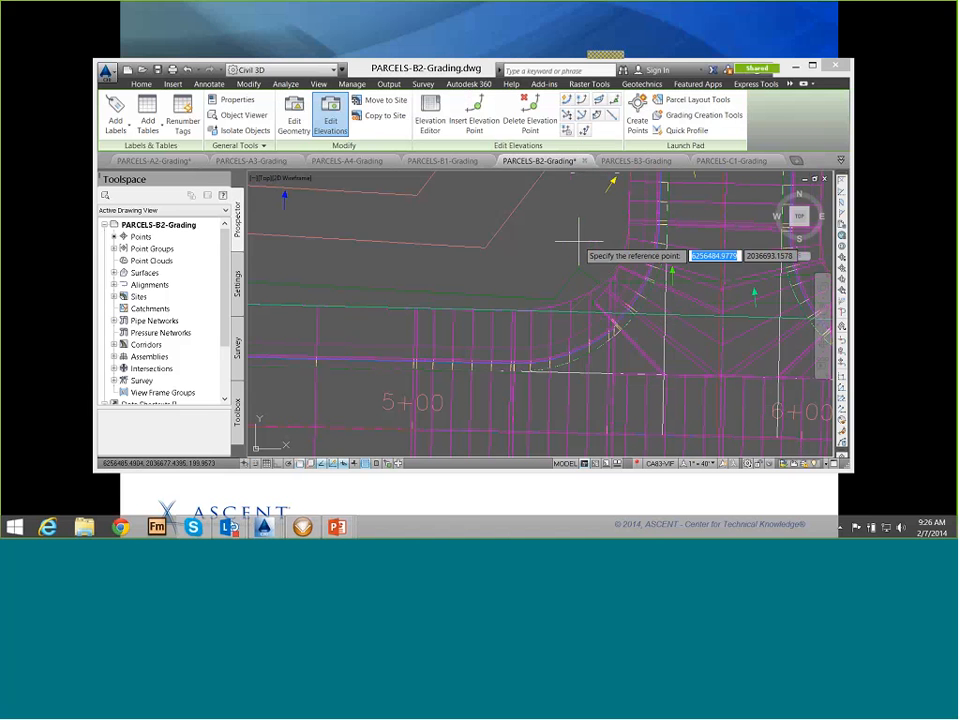
pyautogui.press('Escape')
# - Set the elevation of Lot 1's parcel line vertex near the road intersection by reference to the adjacent corridor point, using a slope of 50
pyautogui.doubleClick(470, 67)
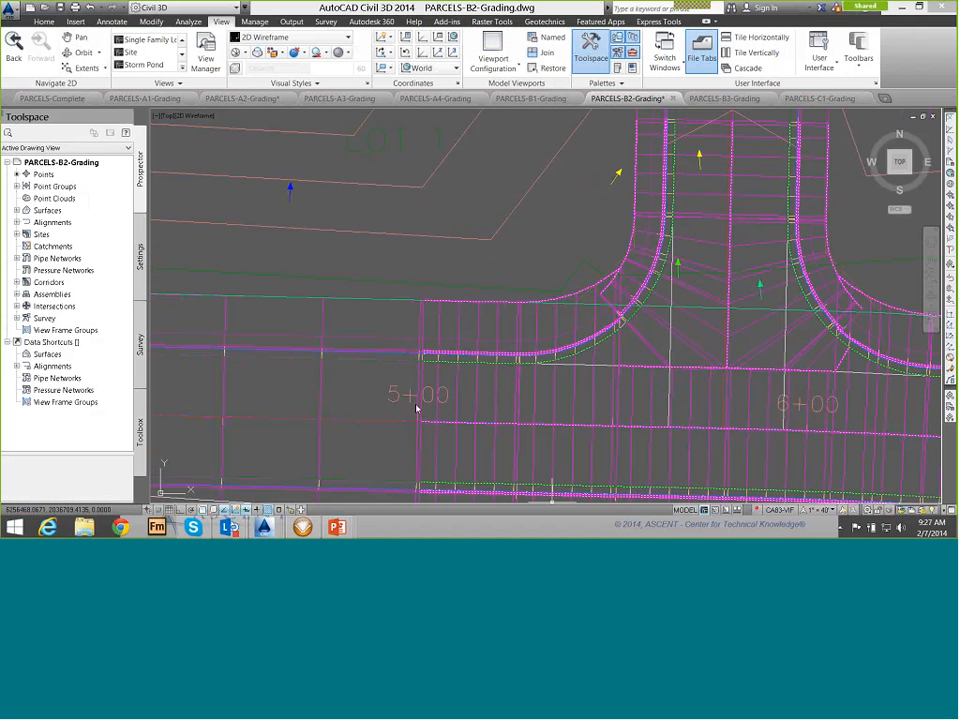
pyautogui.click(592, 290)
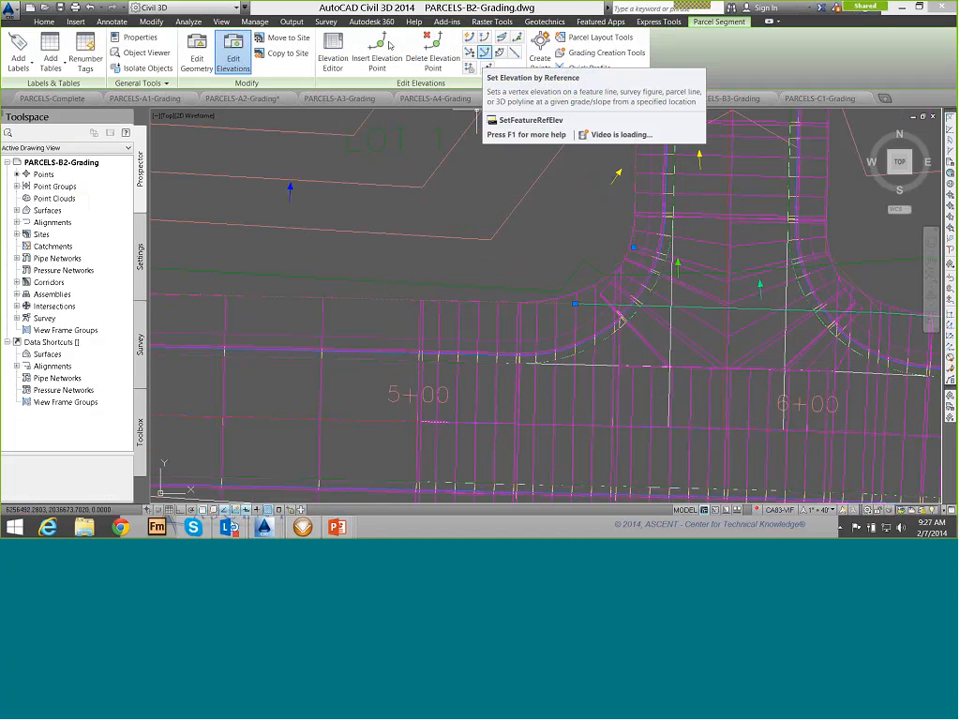
pyautogui.click(484, 52)
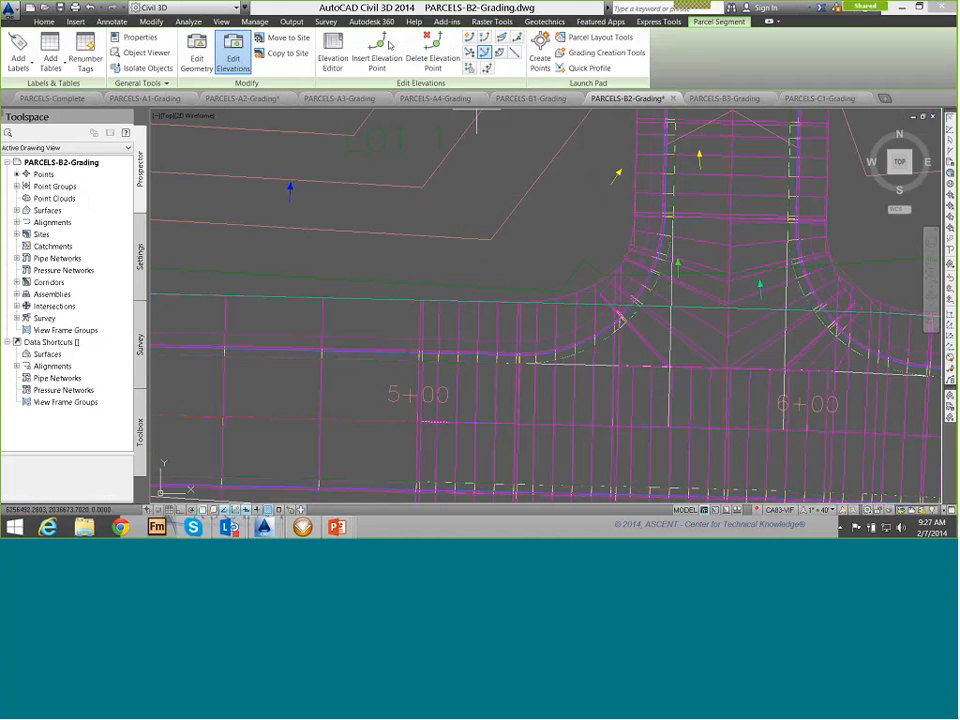
pyautogui.click(578, 294)
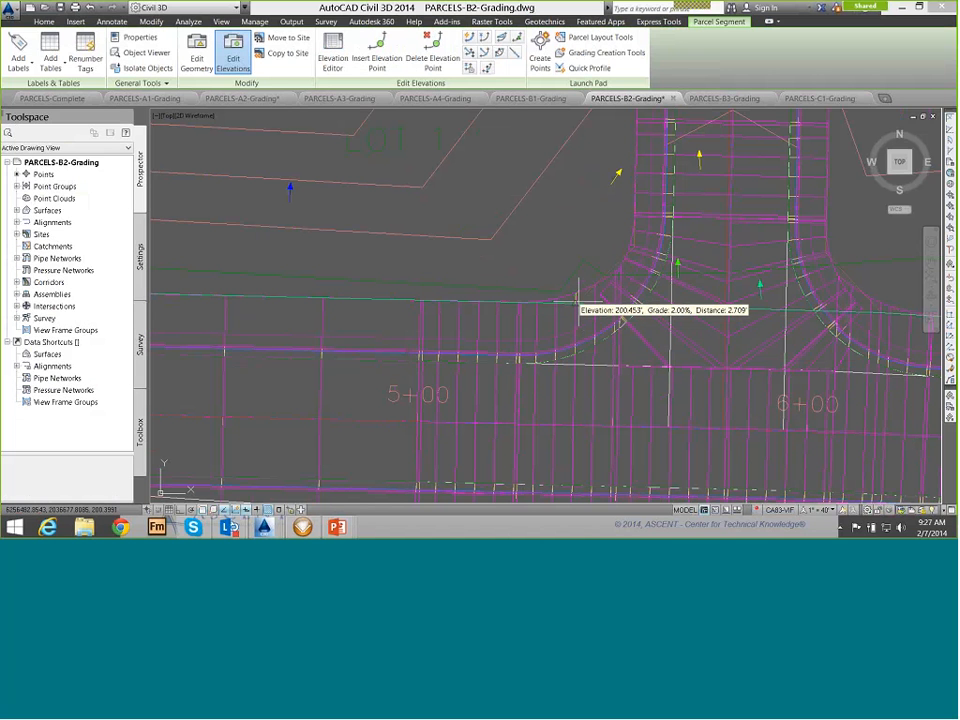
pyautogui.click(600, 298)
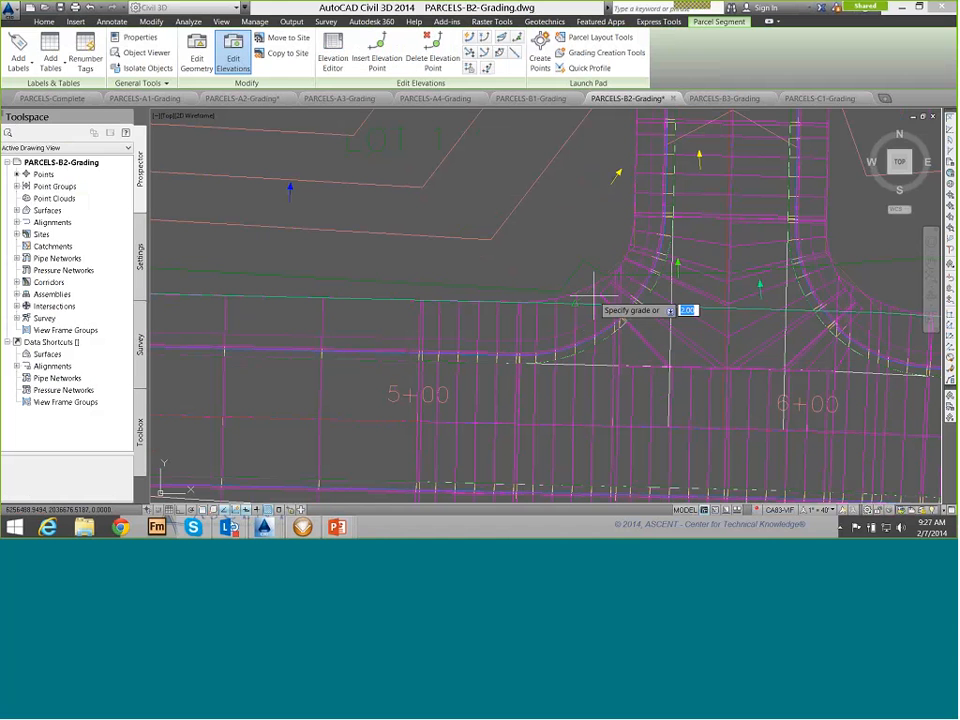
pyautogui.press('Down')
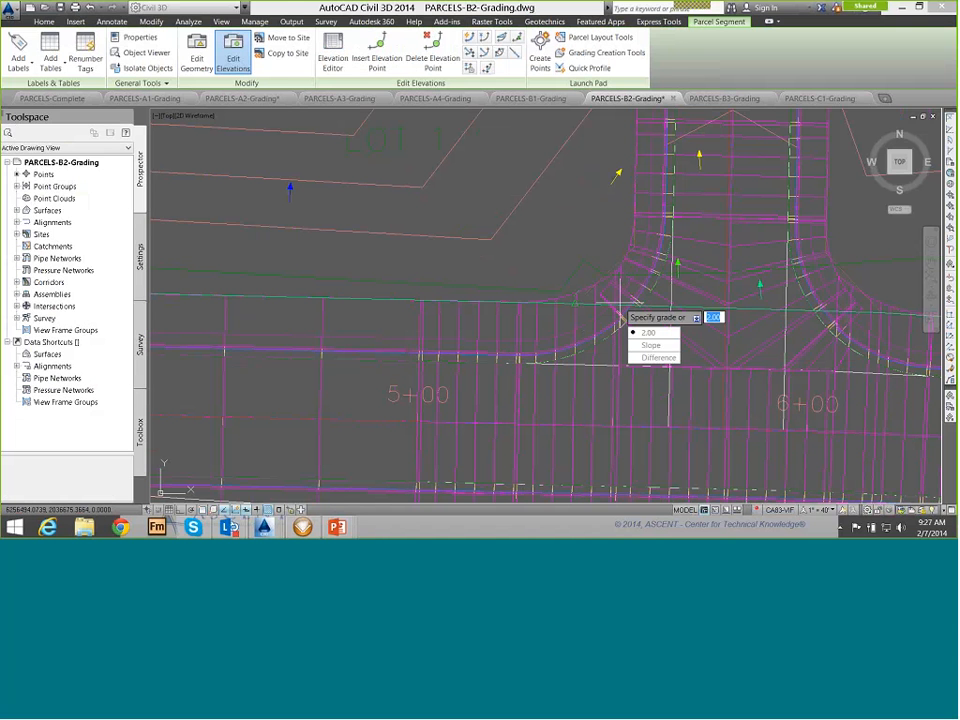
pyautogui.press('Down')
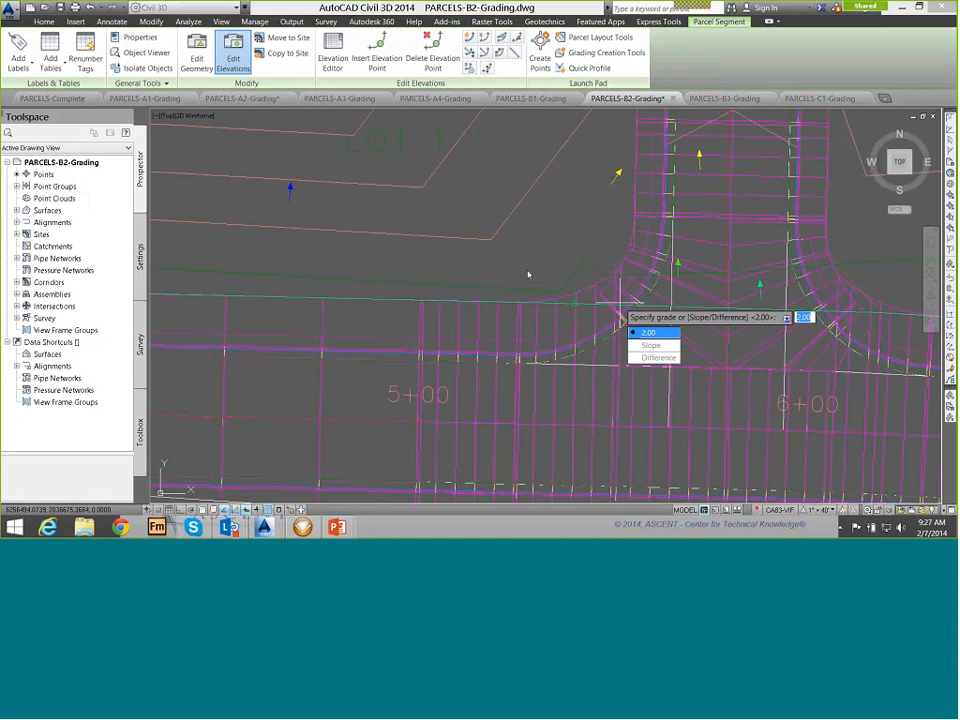
pyautogui.press('Down')
pyautogui.press('Down')
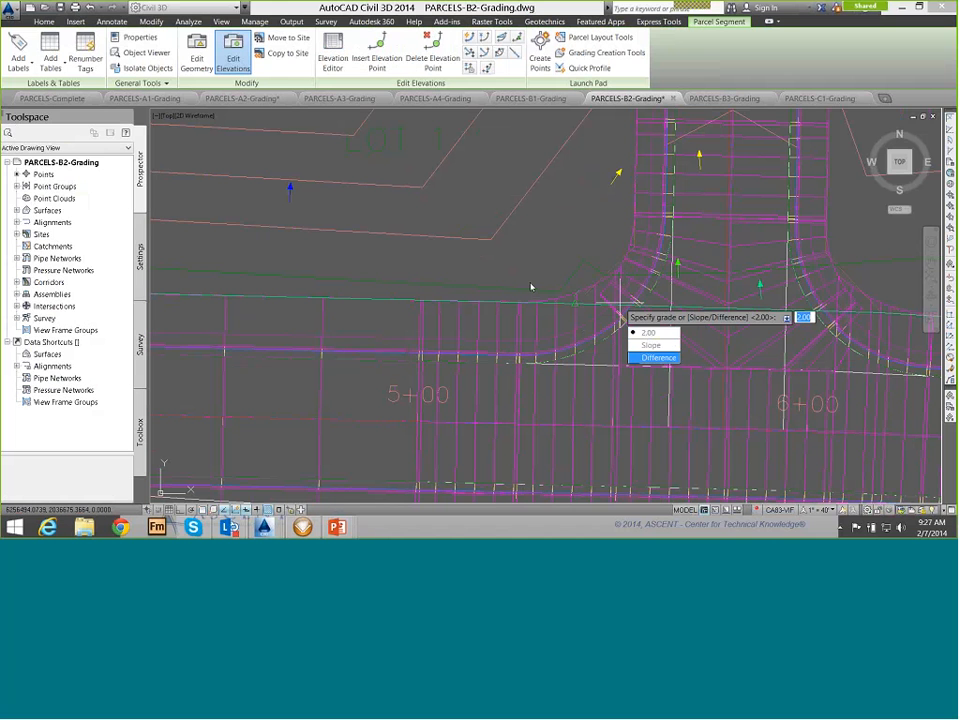
pyautogui.press('Up')
pyautogui.press('Return')
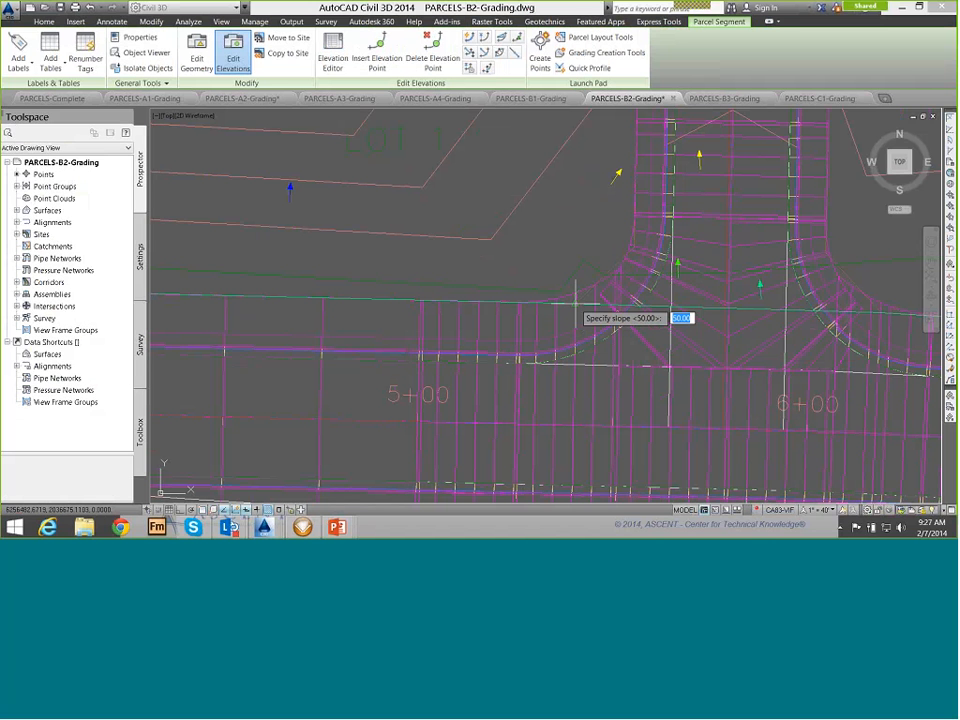
pyautogui.press('Return')
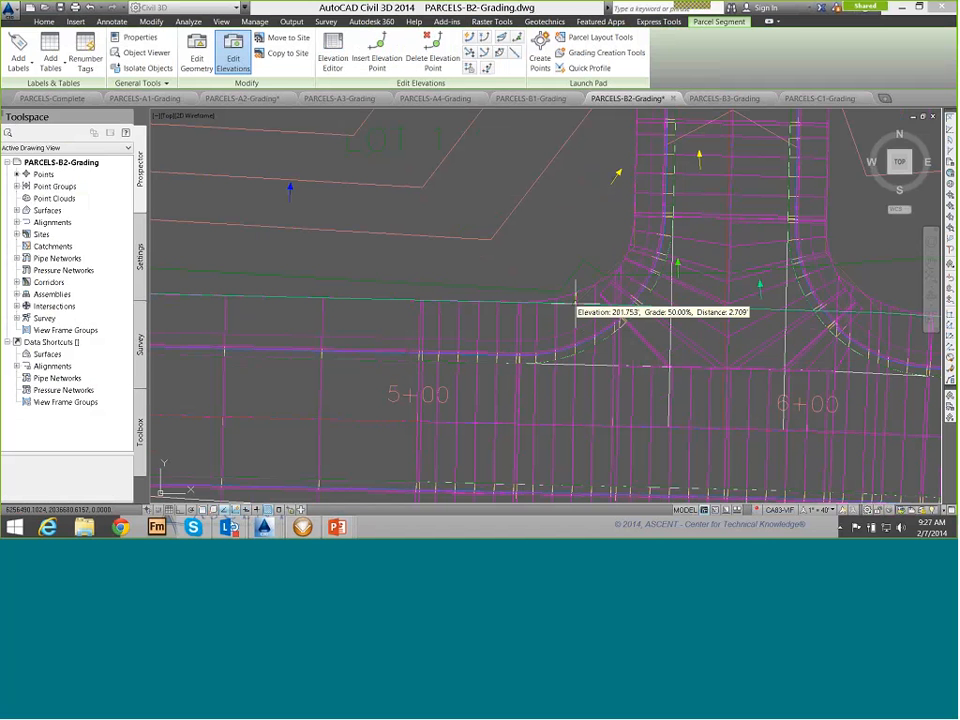
# - Check the vertex elevations and grades of Lot 1's parcel line in the Grading Elevation Editor
pyautogui.click(609, 281)
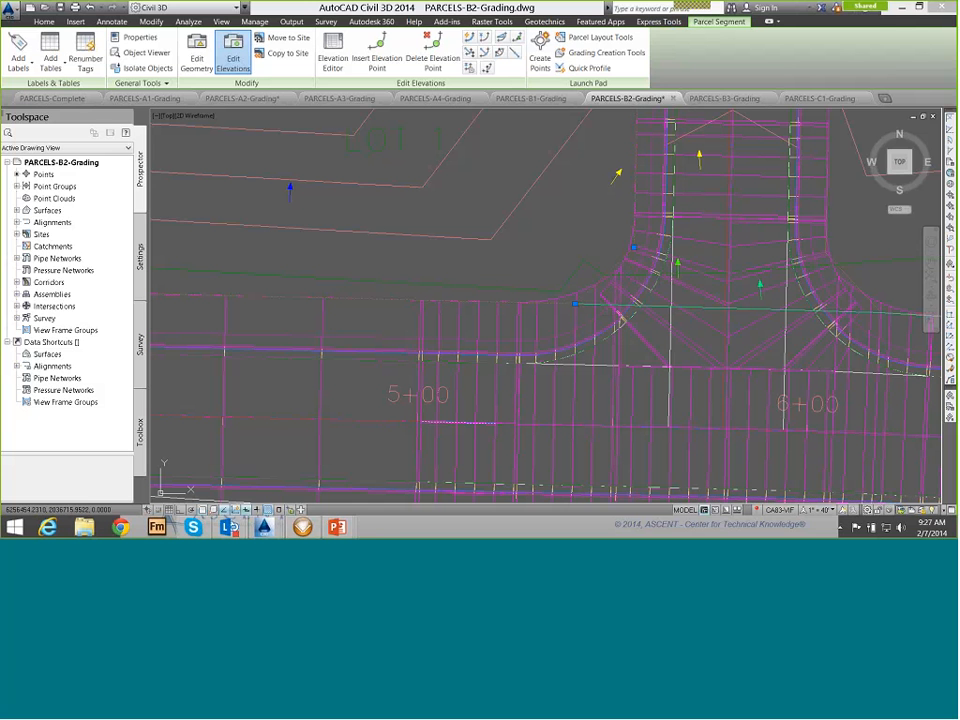
pyautogui.click(377, 52)
pyautogui.click(333, 52)
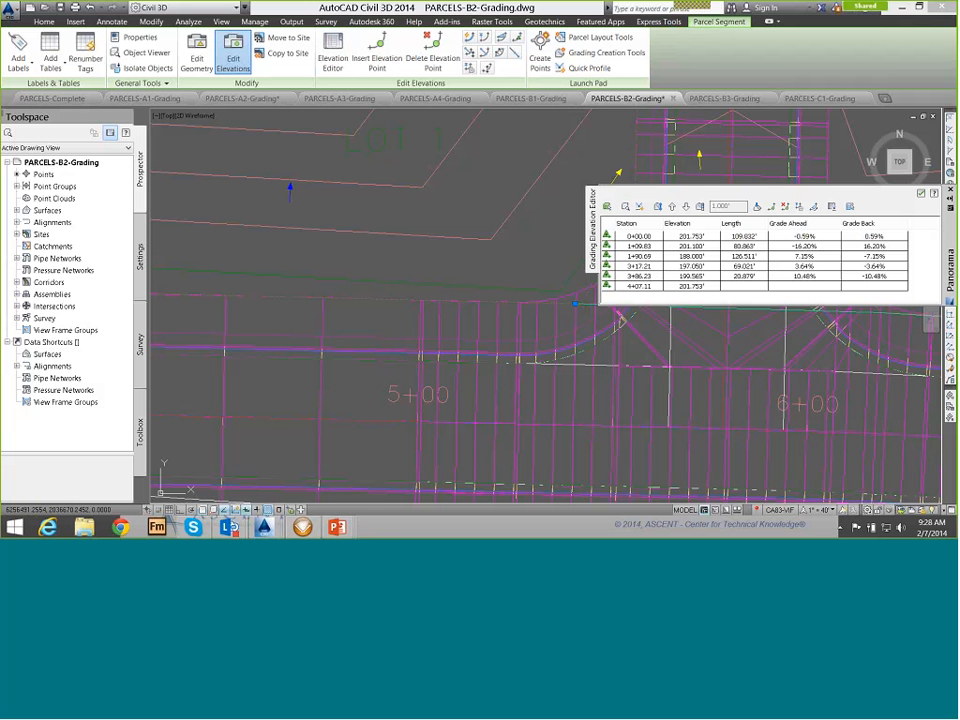
pyautogui.click(640, 246)
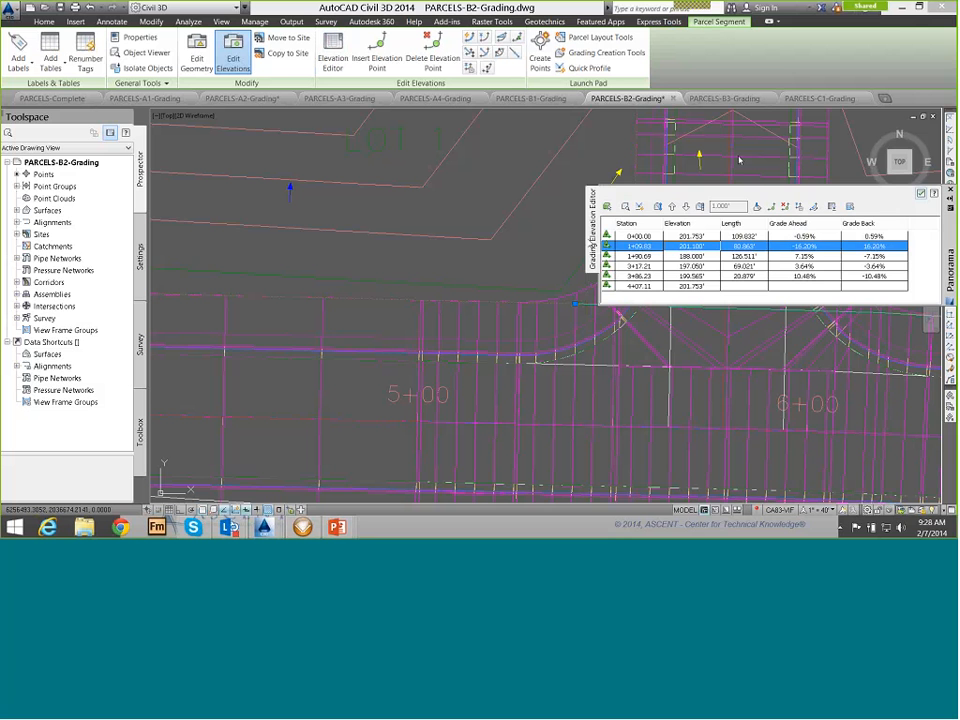
pyautogui.scroll(-8, 700, 155)
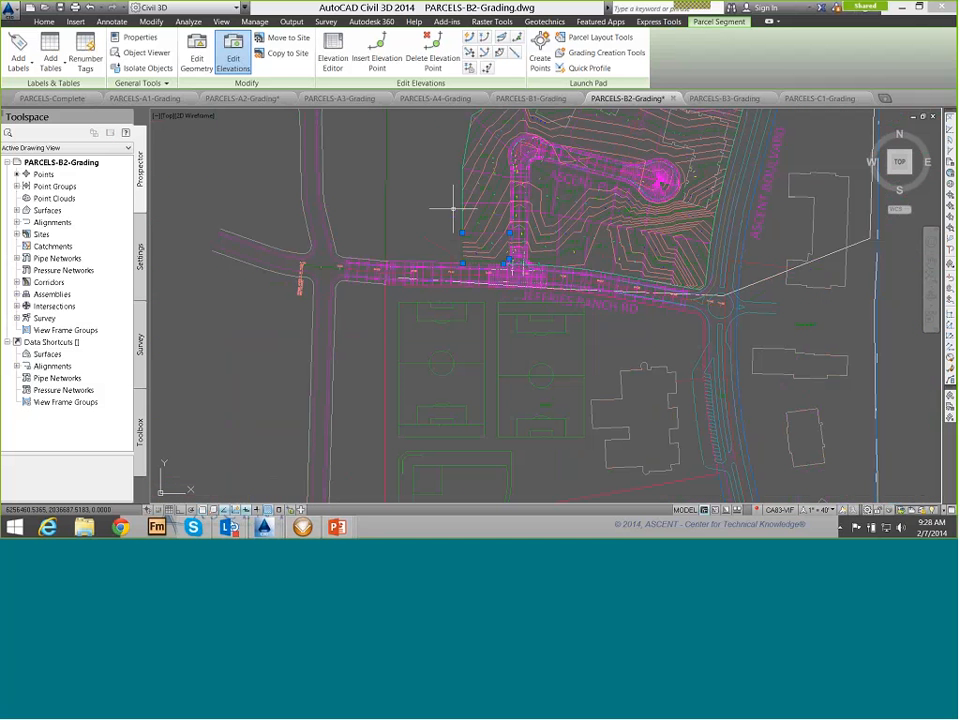
pyautogui.moveTo(453, 209); pyautogui.dragTo(451, 374, button='middle')
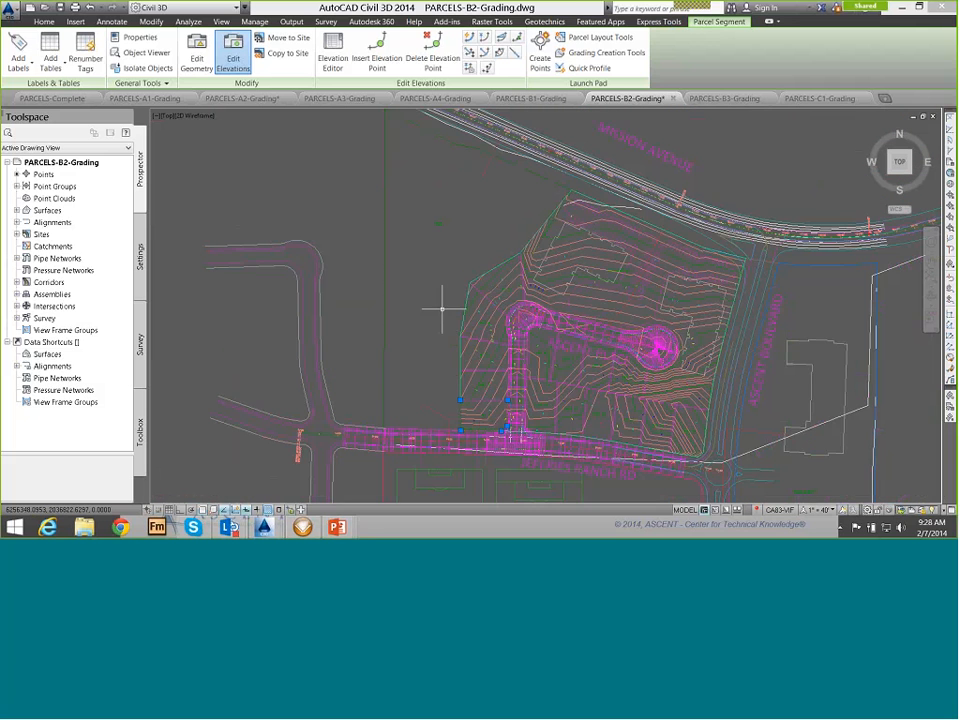
pyautogui.moveTo(355, 244); pyautogui.dragTo(351, 261, button='middle')
pyautogui.press('Escape')
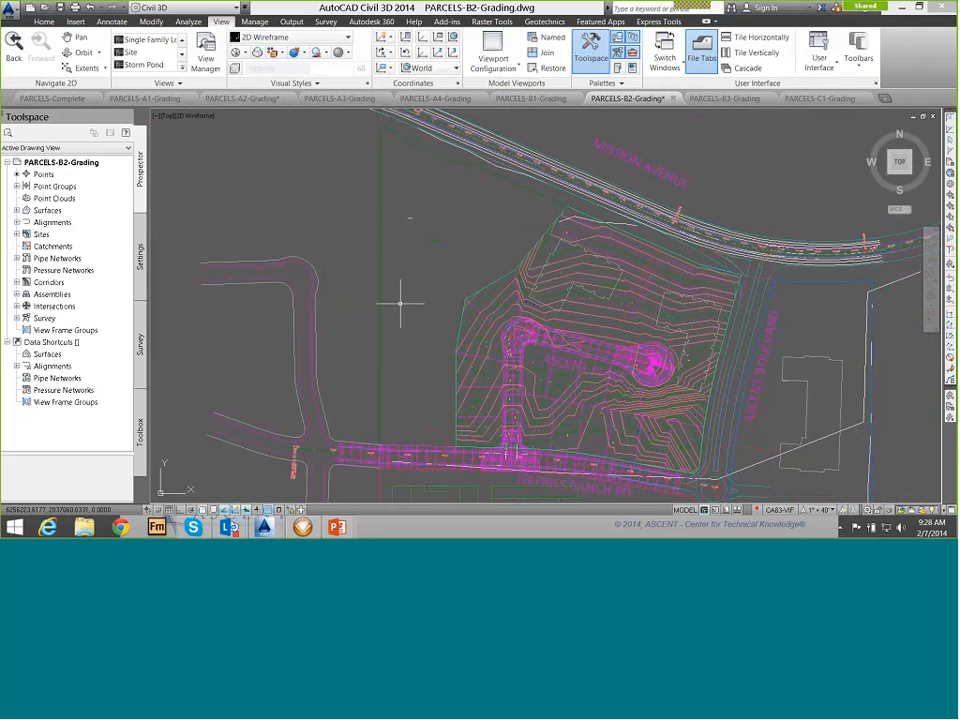
# - Edit the elevations of the outer parcel line bordering the northwest lots, setting two consecutive vertices to 181 and 182
pyautogui.click(449, 273)
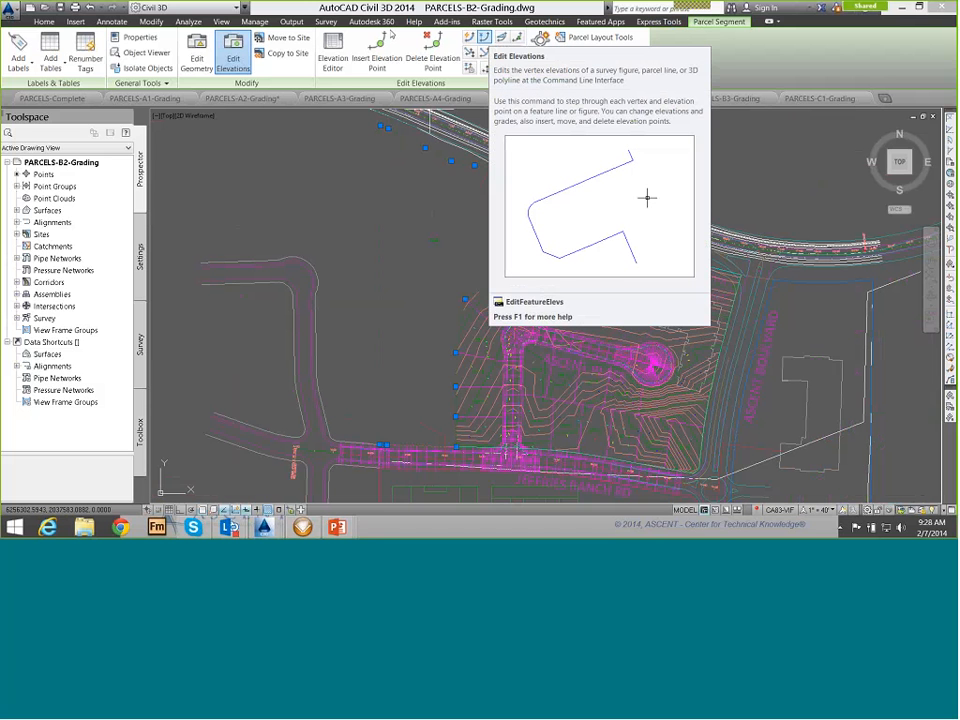
pyautogui.click(484, 37)
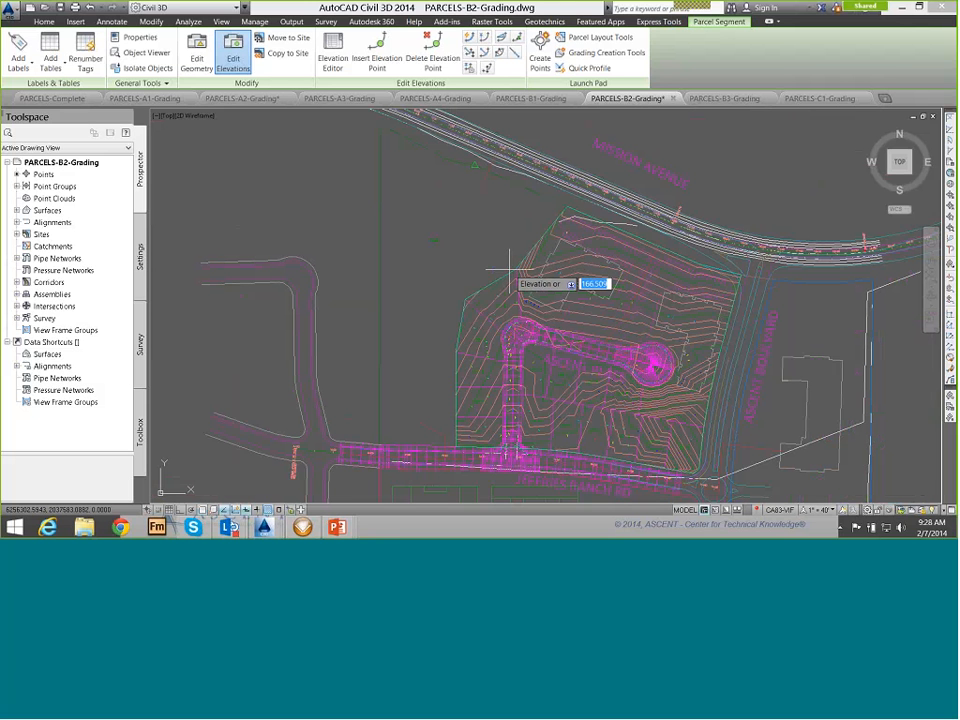
pyautogui.write('d')
pyautogui.press('Return')
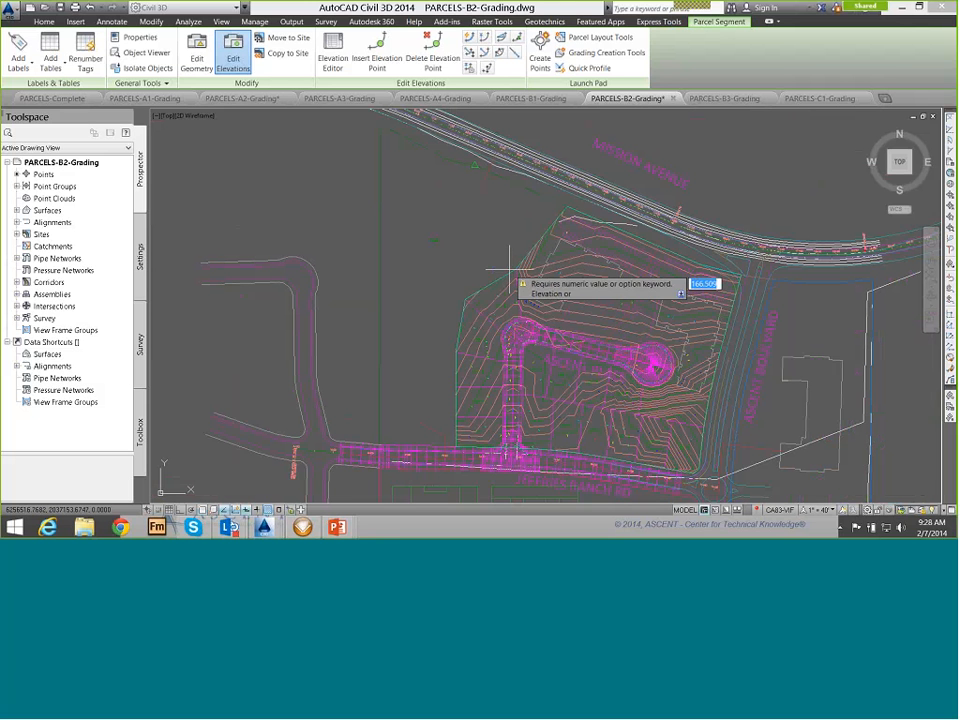
pyautogui.press('Return')
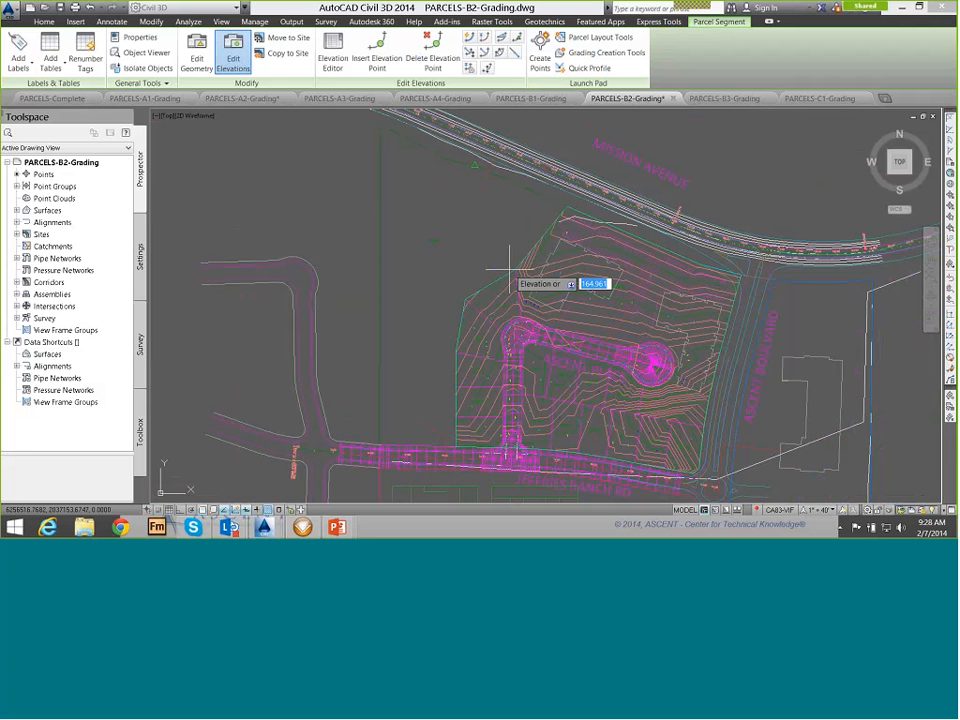
pyautogui.press('Return')
pyautogui.press('Return')
pyautogui.write('181')
pyautogui.press('Return')
pyautogui.write('182')
pyautogui.press('Return')
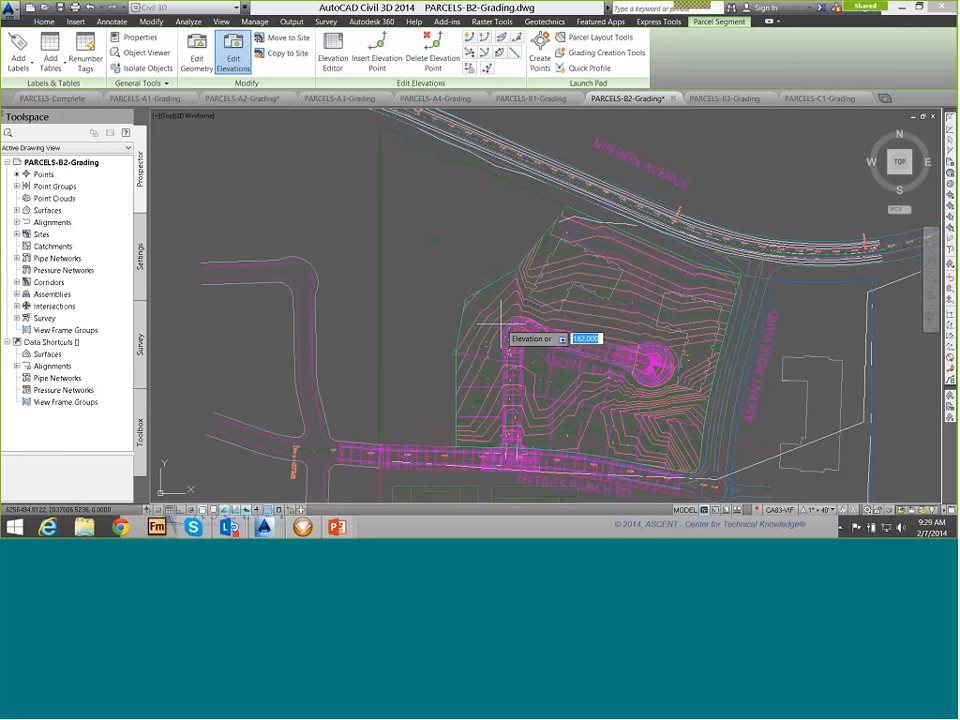
pyautogui.press('Return')
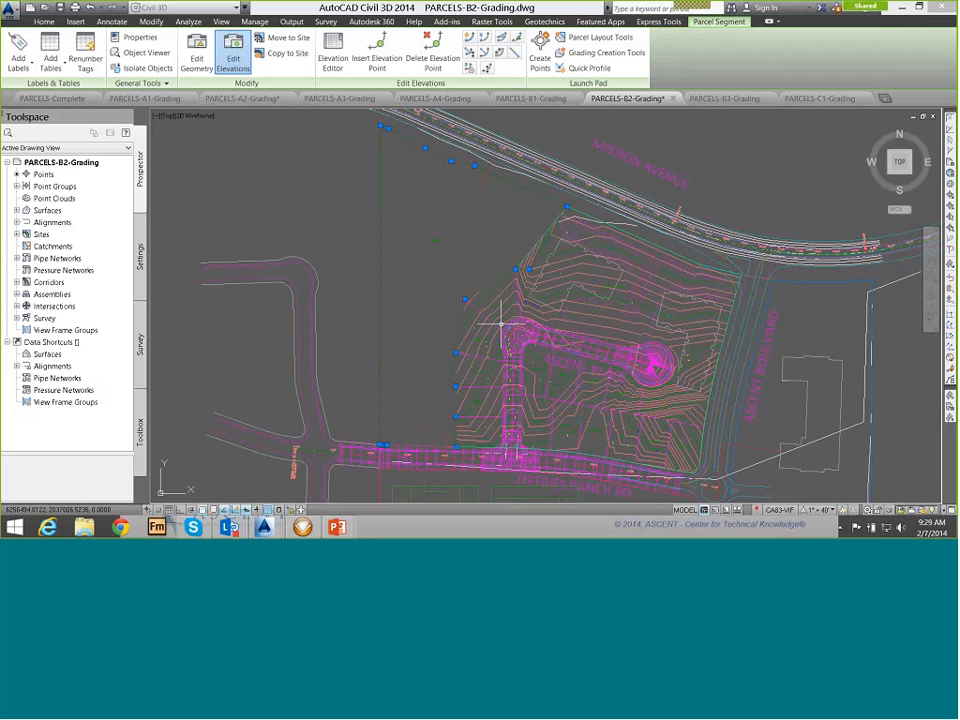
pyautogui.press('Escape')
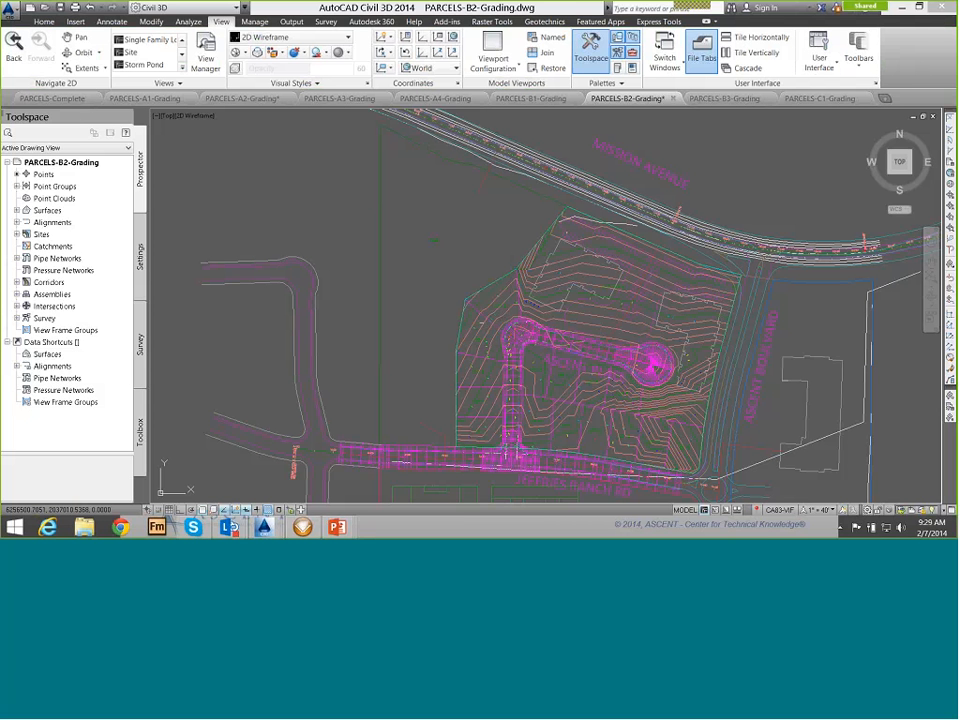
# - Review the vertex elevations and grades of Lot 5's parcel lines in the Grading Elevation Editor
pyautogui.moveTo(380, 210)
pyautogui.click(504, 306)
pyautogui.scroll(3, 509, 307)
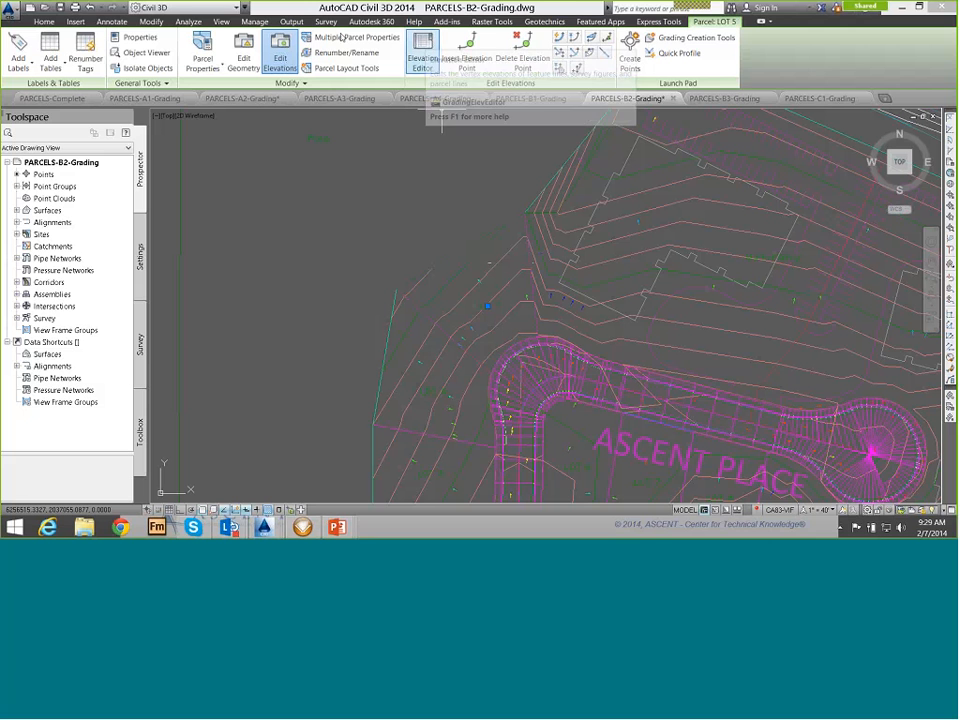
pyautogui.click(422, 50)
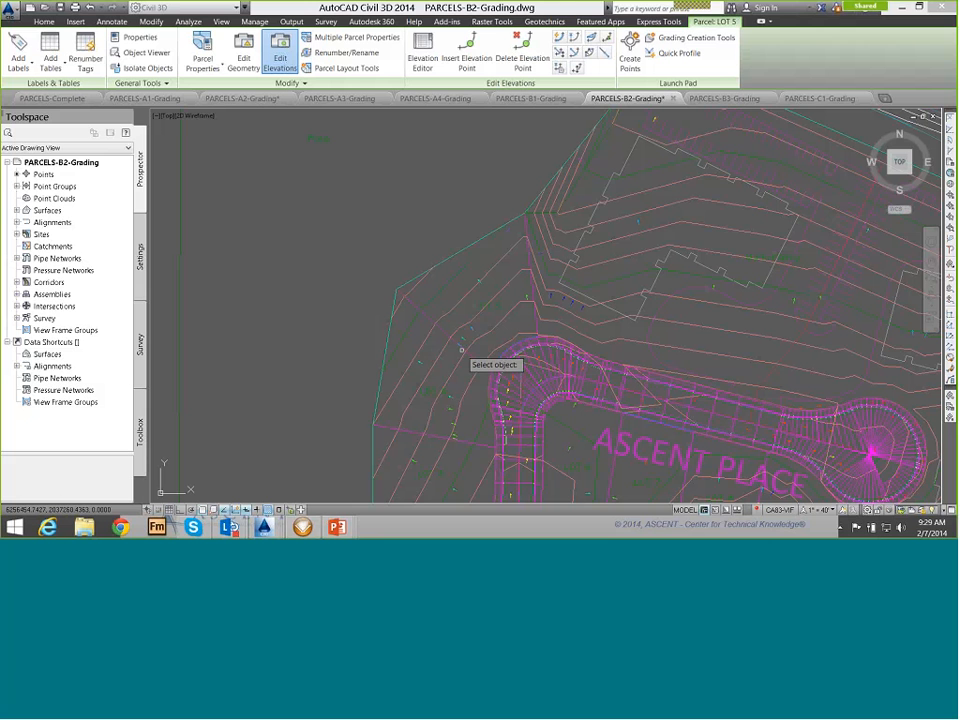
pyautogui.click(470, 245)
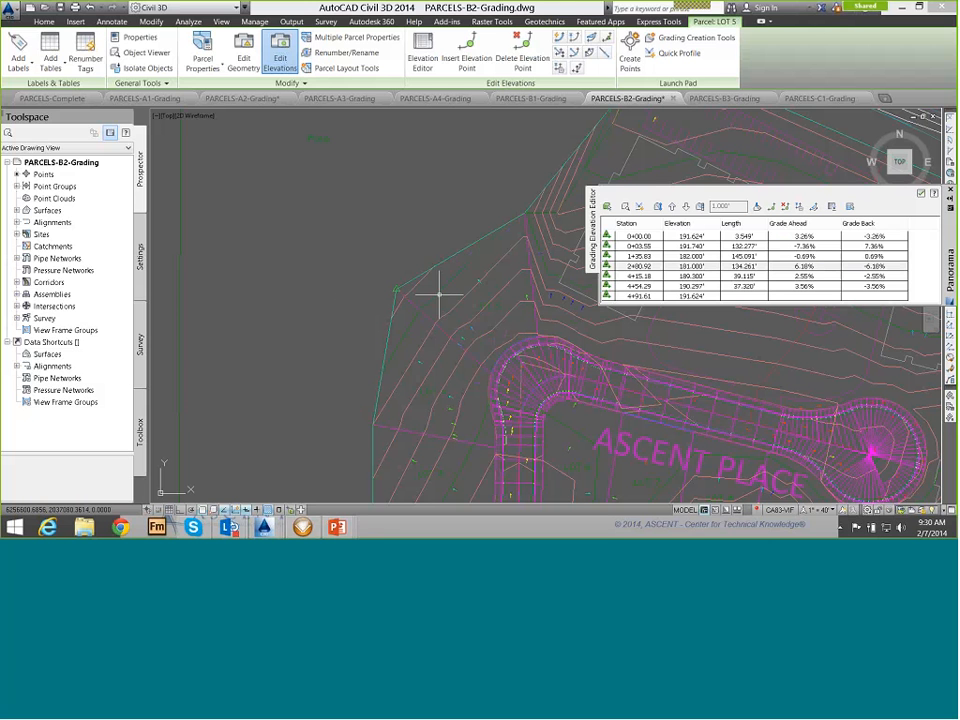
pyautogui.press('Escape')
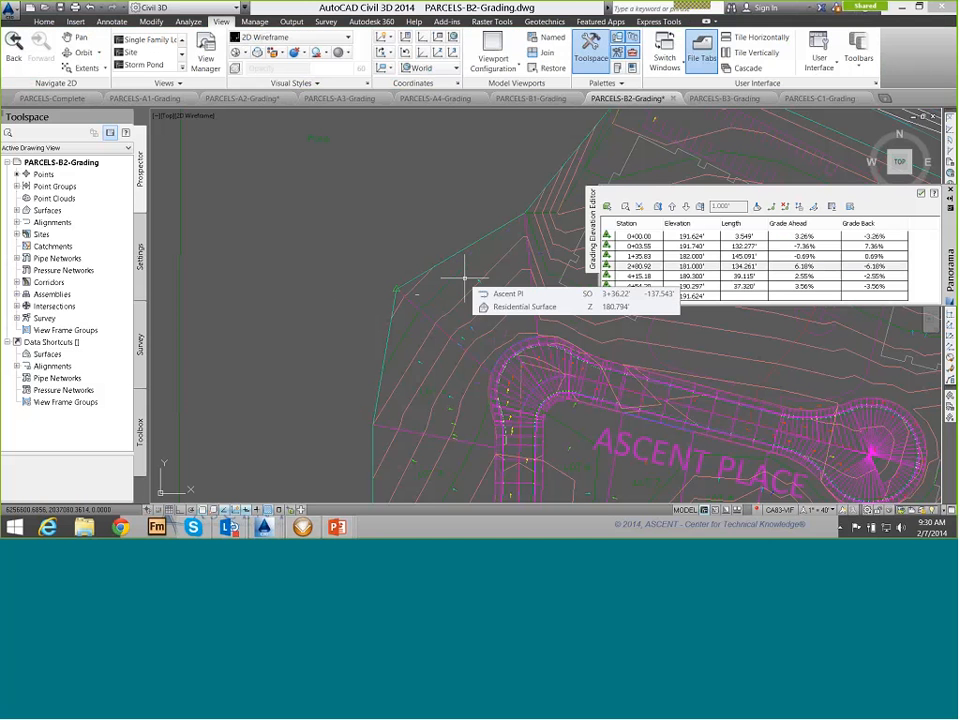
# - Set the Residential Surface to rebuild automatically
pyautogui.click(16, 210)
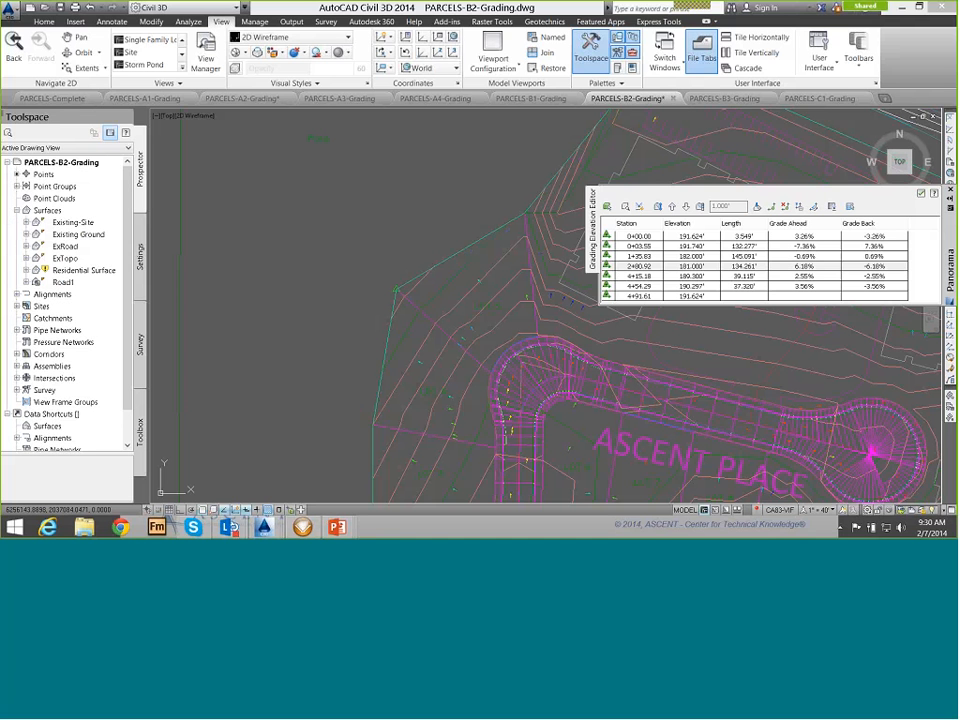
pyautogui.click(84, 270)
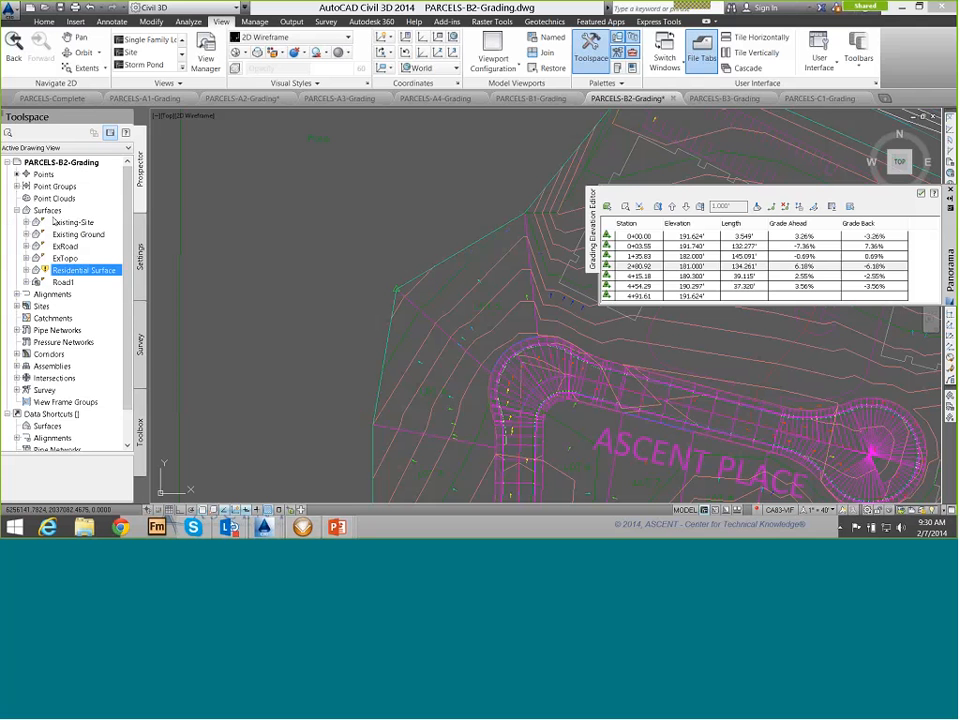
pyautogui.rightClick(66, 270)
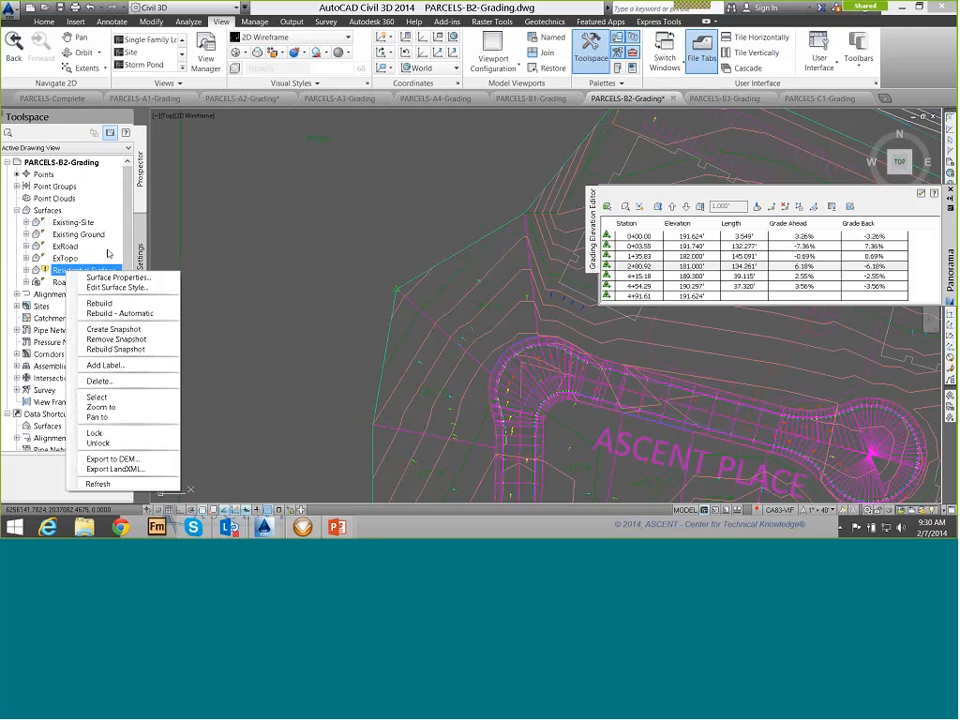
pyautogui.click(118, 313)
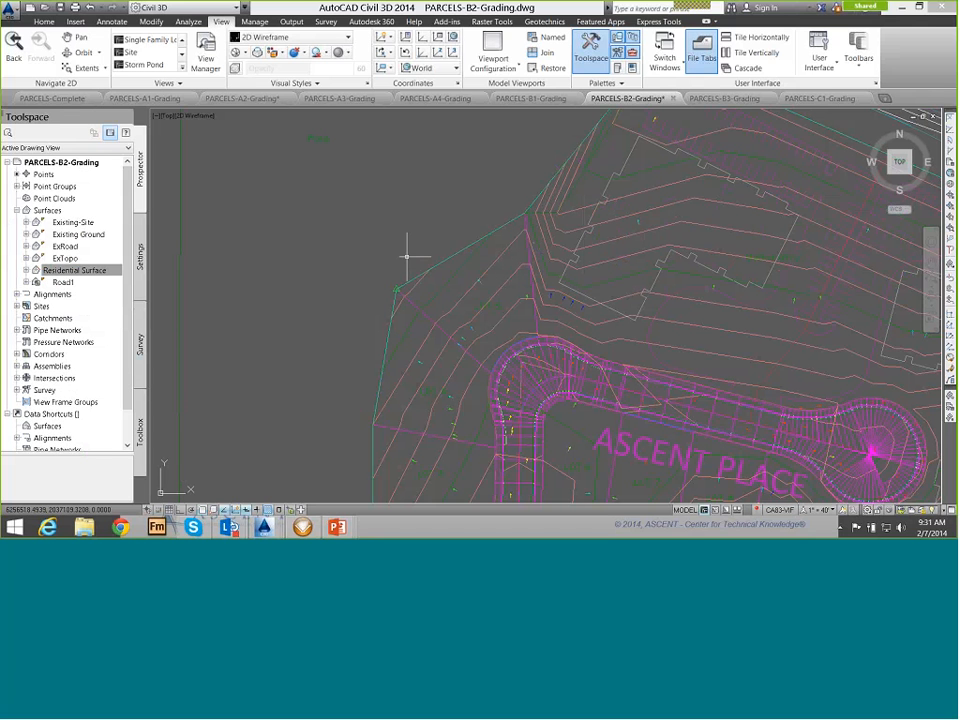
# - Start inserting a block and choose the RetainingWalls drawing from the Civil3D-Grading\Parcels folder on drive C
pyautogui.moveTo(430, 270)
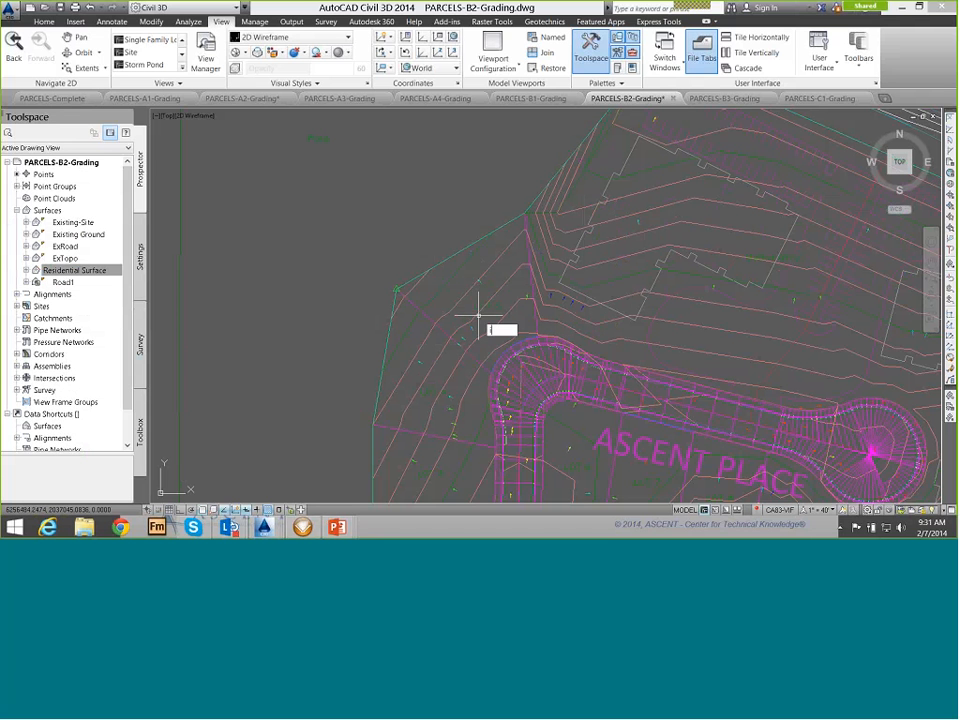
pyautogui.write('i')
pyautogui.press('Return')
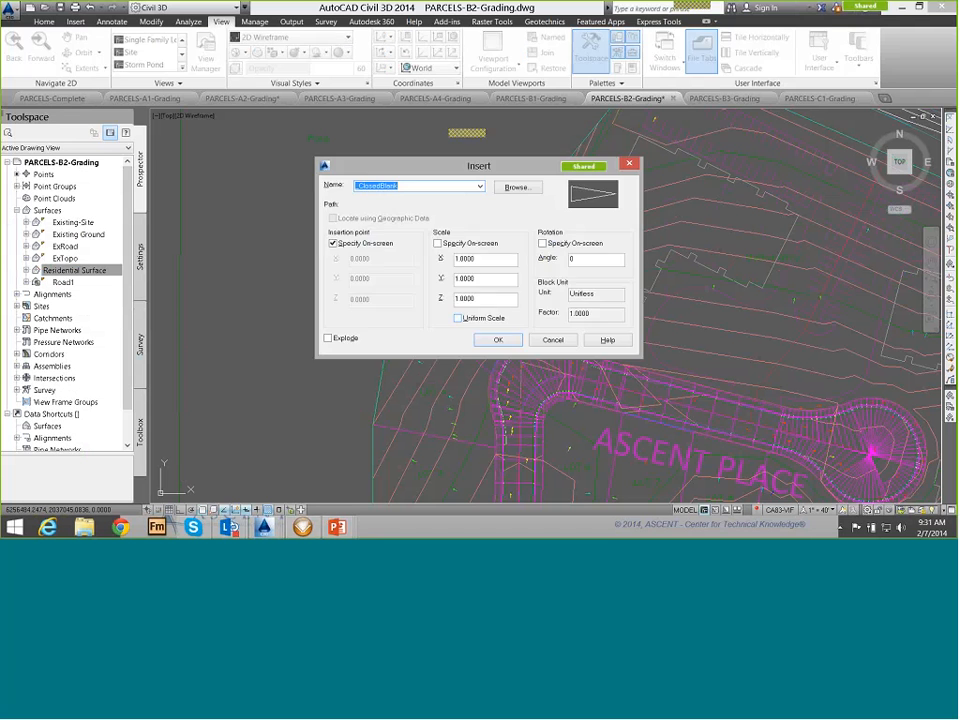
pyautogui.press('Tab')
pyautogui.press('Return')
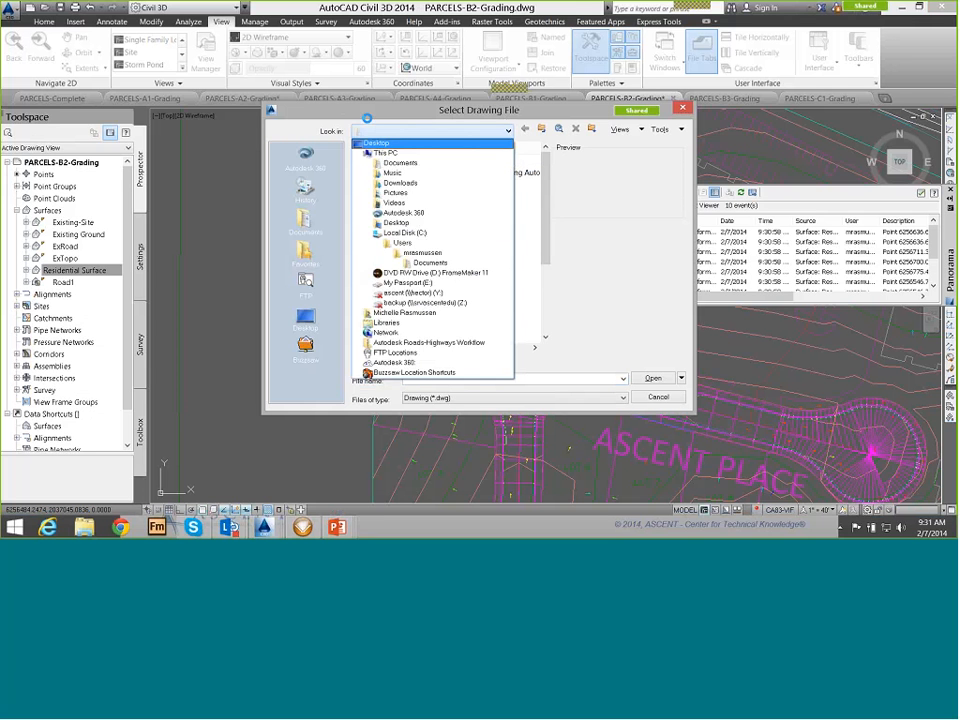
pyautogui.click(402, 232)
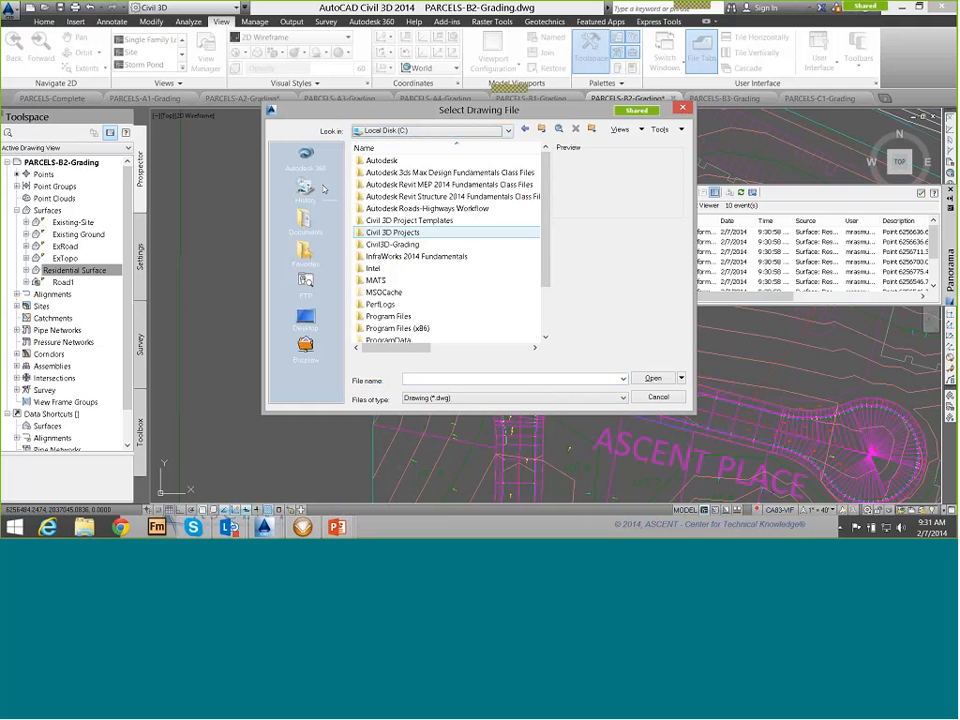
pyautogui.doubleClick(392, 244)
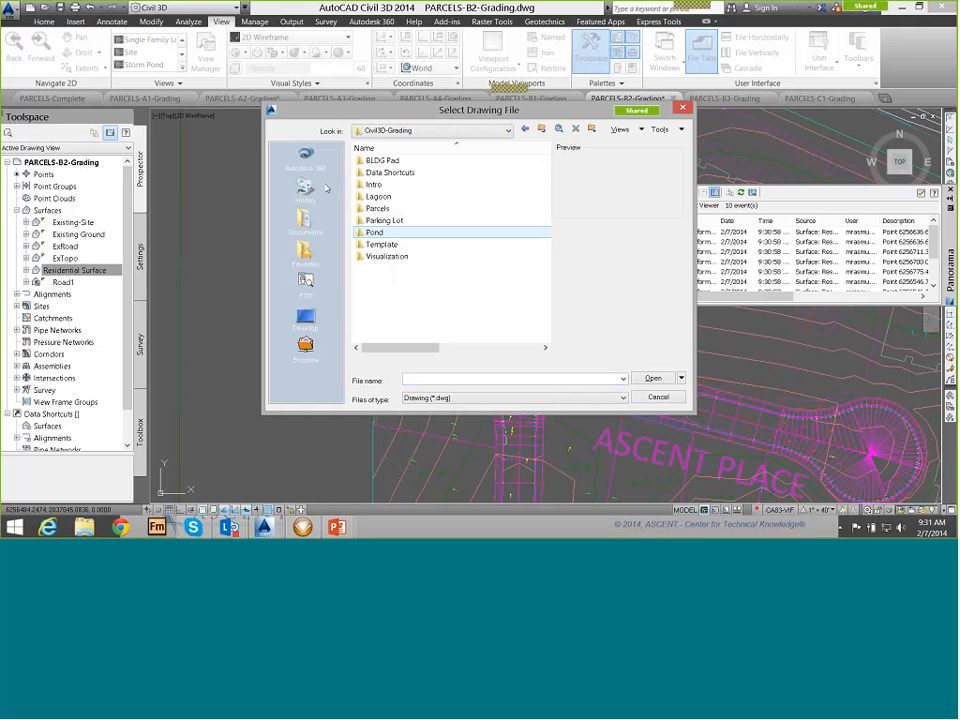
pyautogui.doubleClick(378, 208)
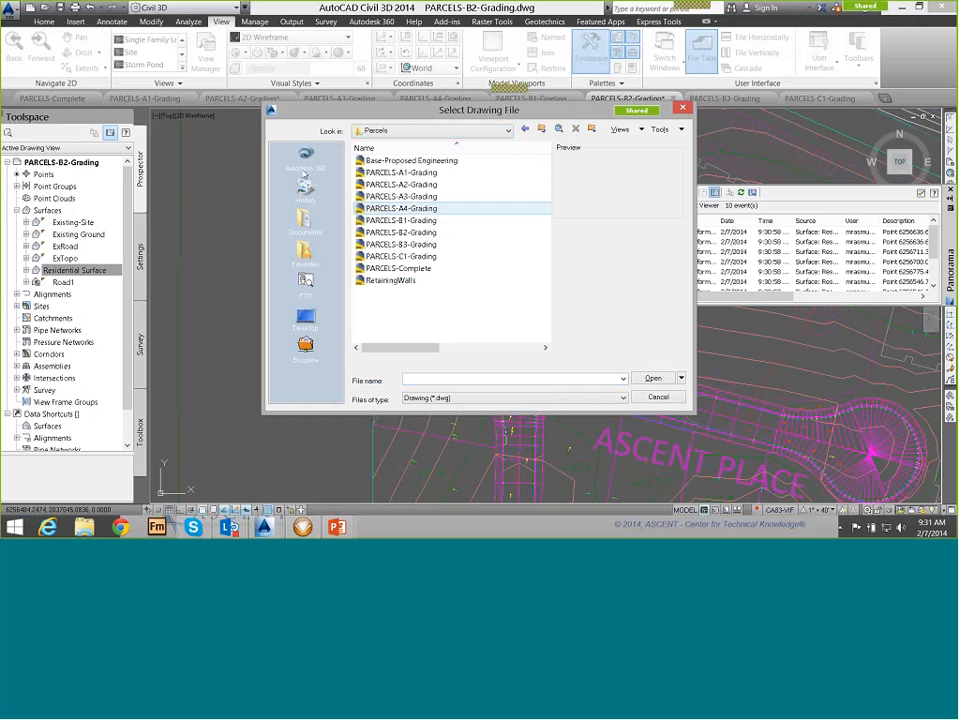
pyautogui.doubleClick(390, 281)
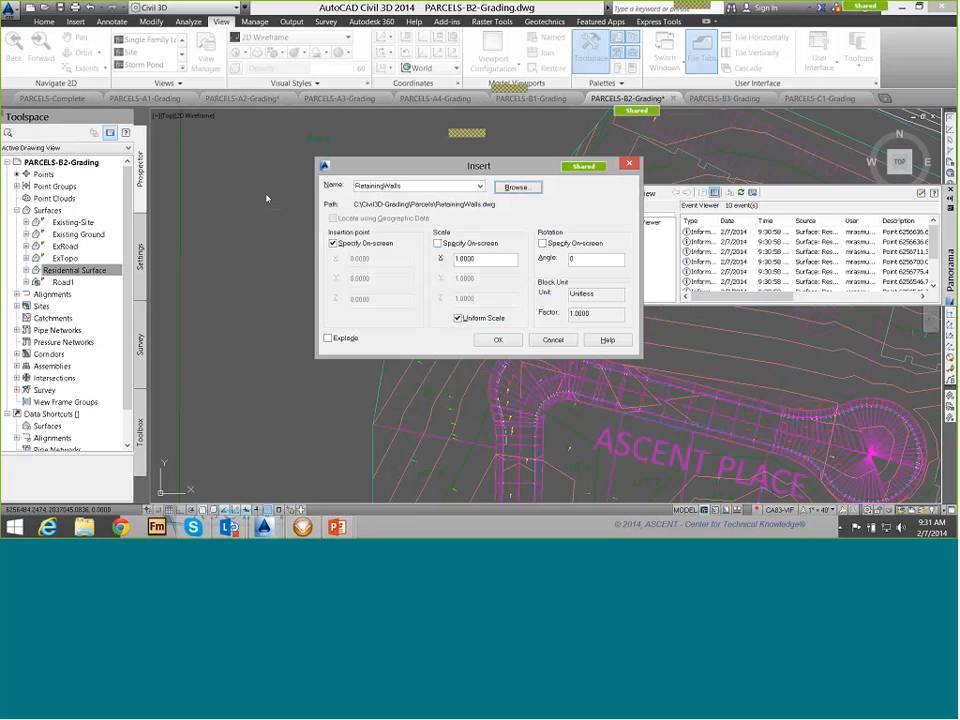
# - Insert the RetainingWalls drawing exploded at the fixed insertion point 0,0,0 with a scale of 1
pyautogui.click(333, 243)
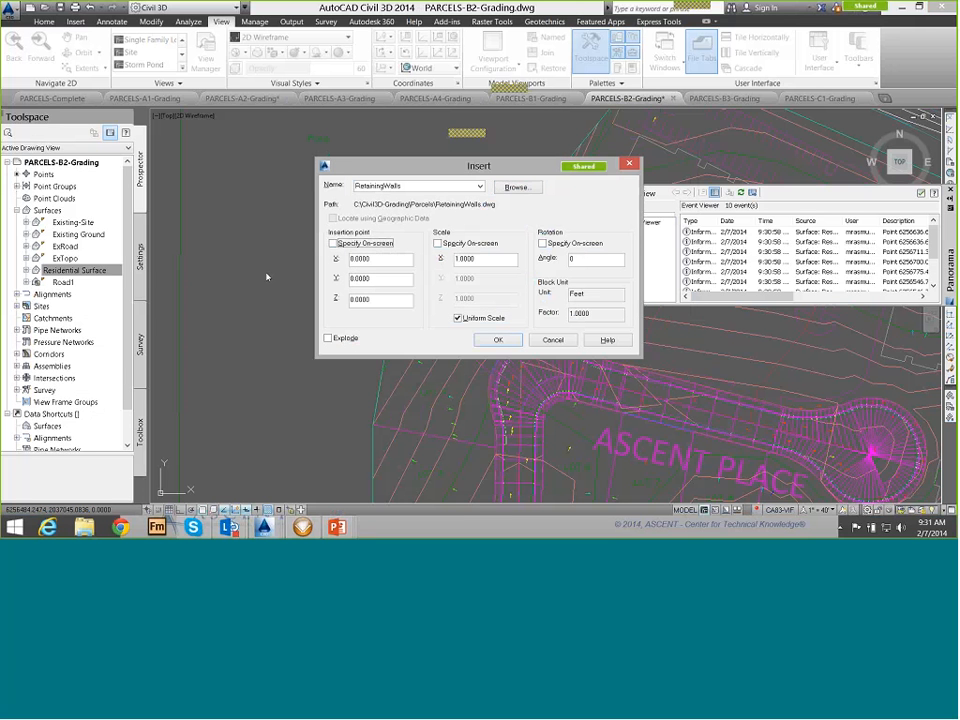
pyautogui.click(328, 338)
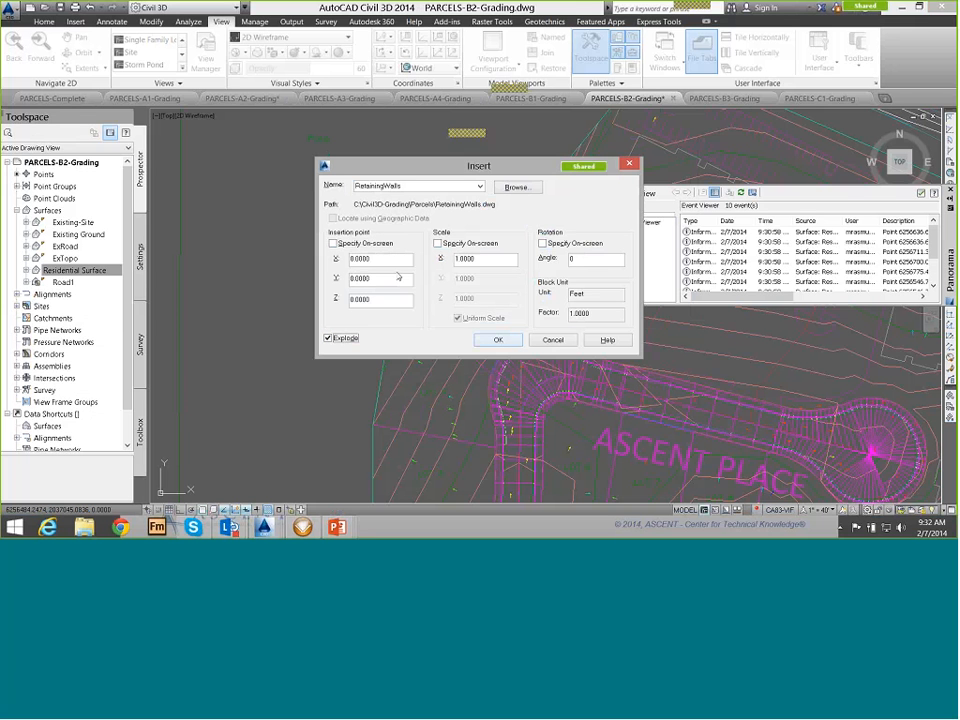
pyautogui.click(498, 340)
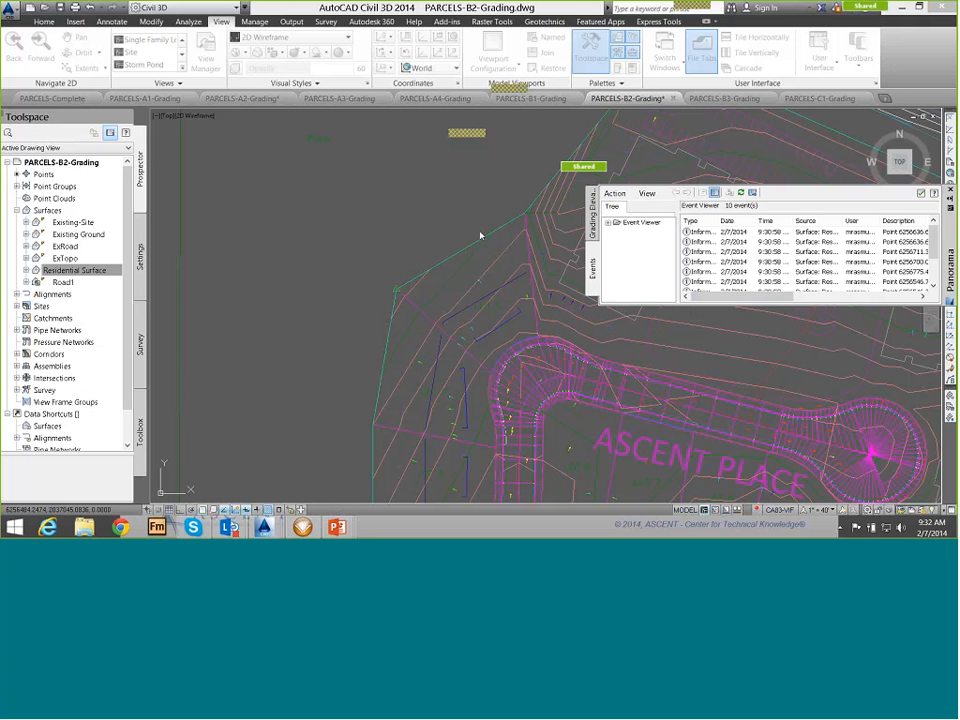
# - Check the vertex elevations and grades of the long outer retaining wall feature line behind the northwest lot in the Grading Elevation Editor
pyautogui.scroll(3, 494, 327)
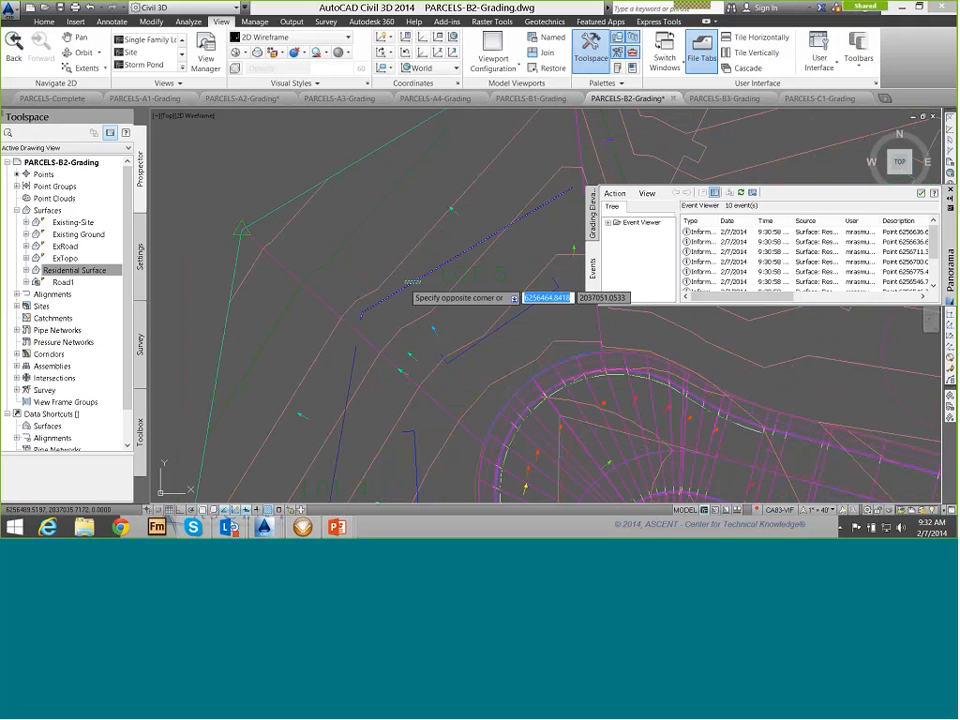
pyautogui.click(405, 286)
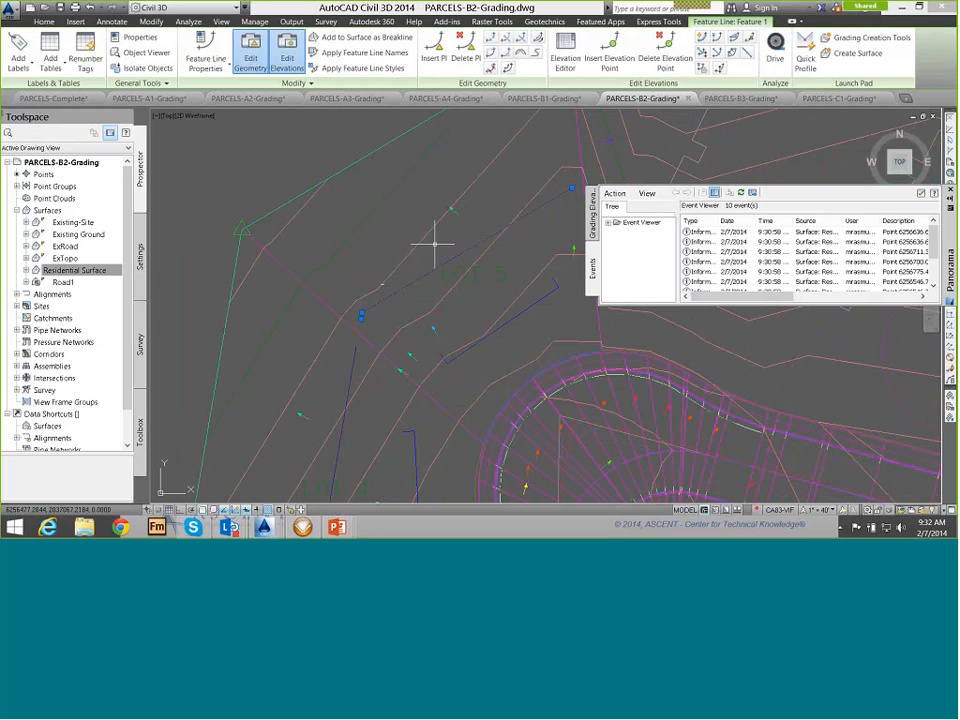
pyautogui.click(565, 52)
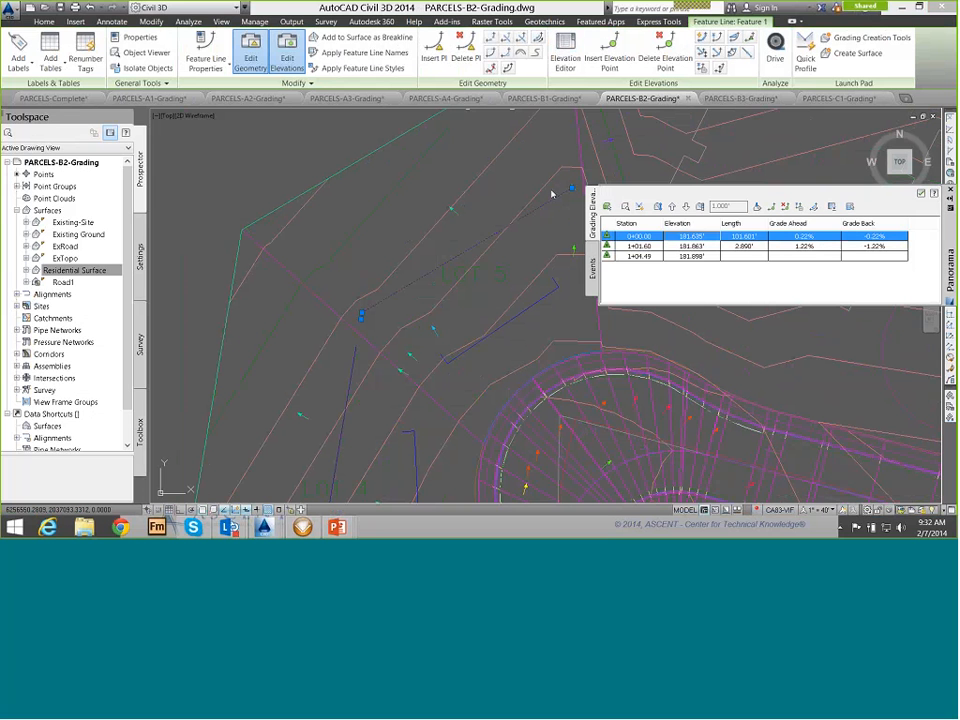
pyautogui.press('Down')
pyautogui.press('Down')
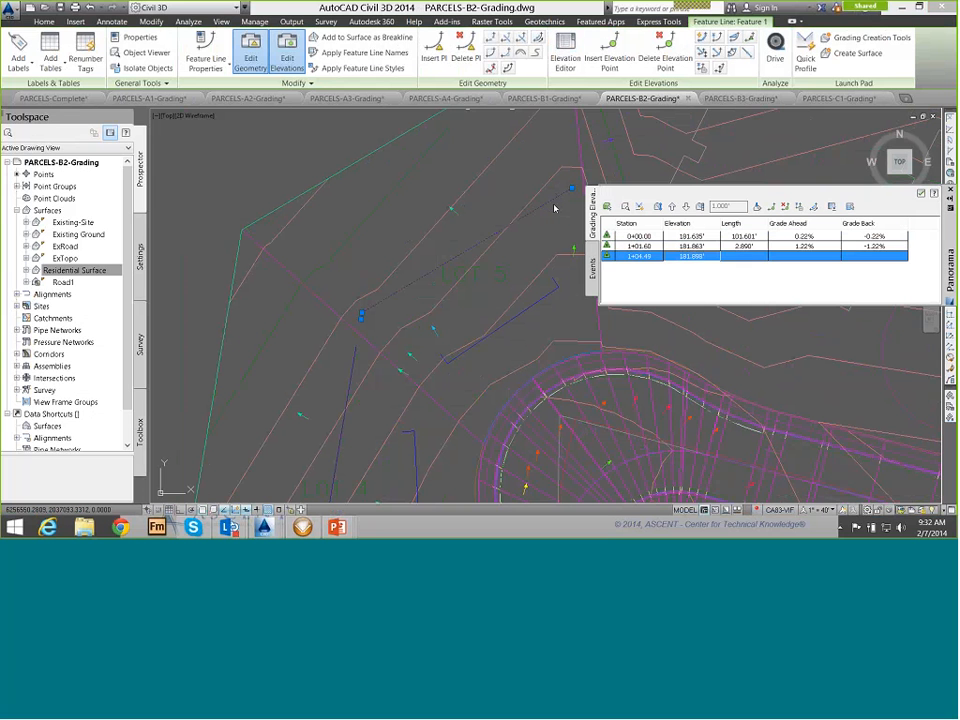
pyautogui.press('Escape')
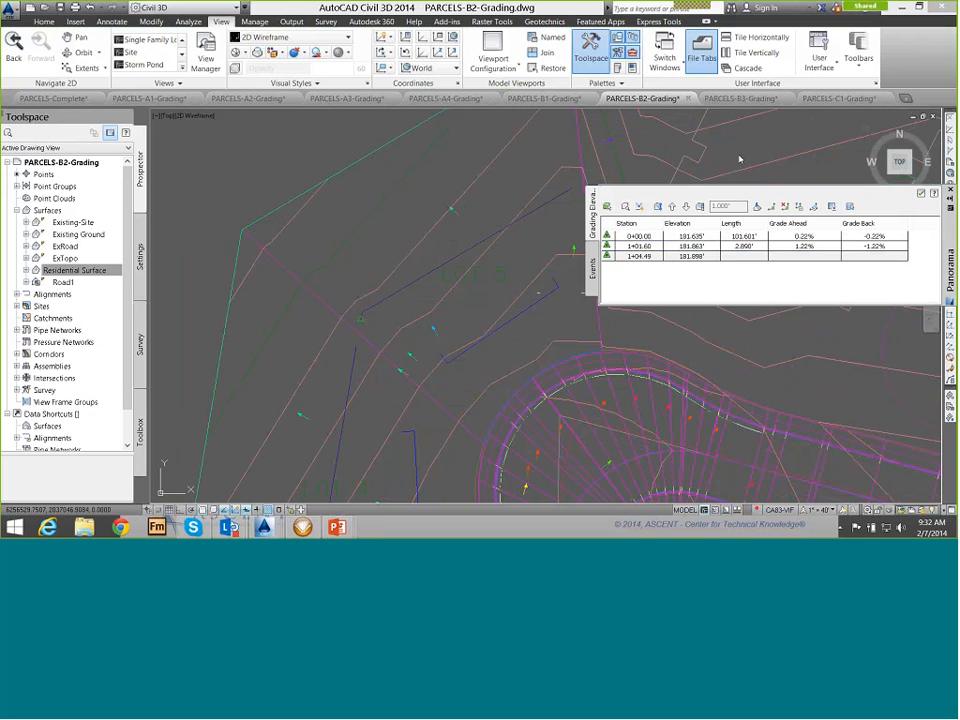
pyautogui.scroll(-4, 528, 306)
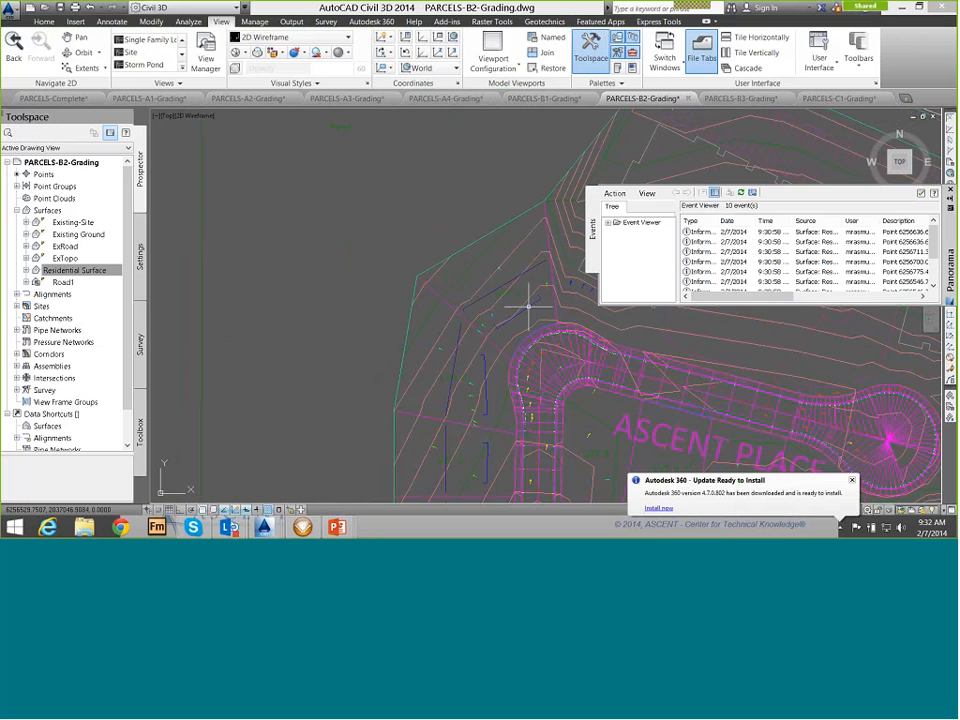
pyautogui.moveTo(355, 313); pyautogui.dragTo(355, 230, button='middle')
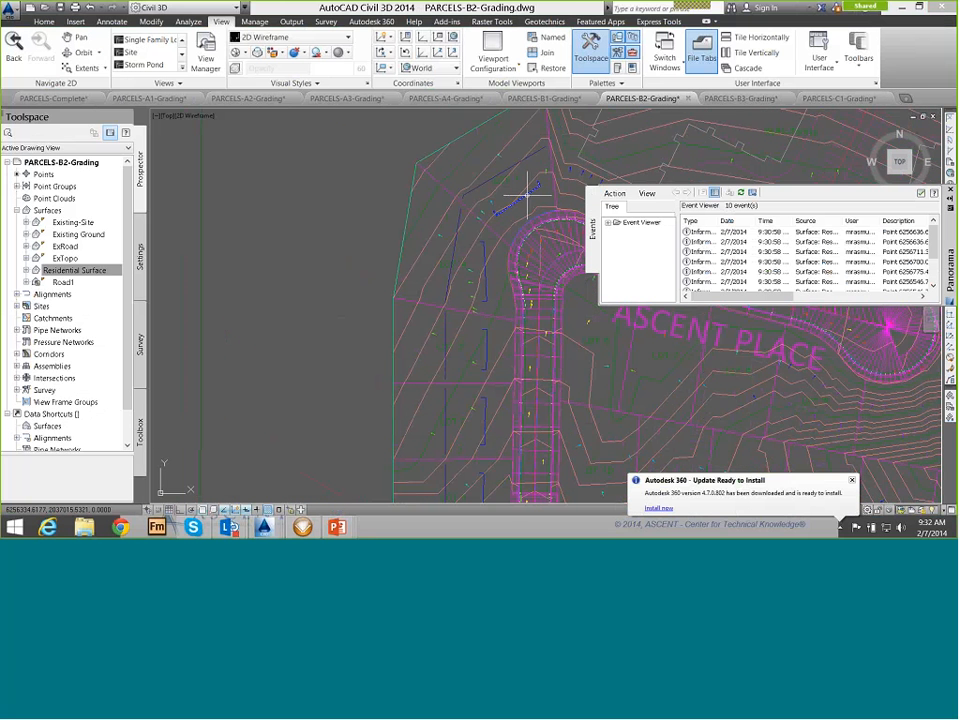
pyautogui.moveTo(519, 183)
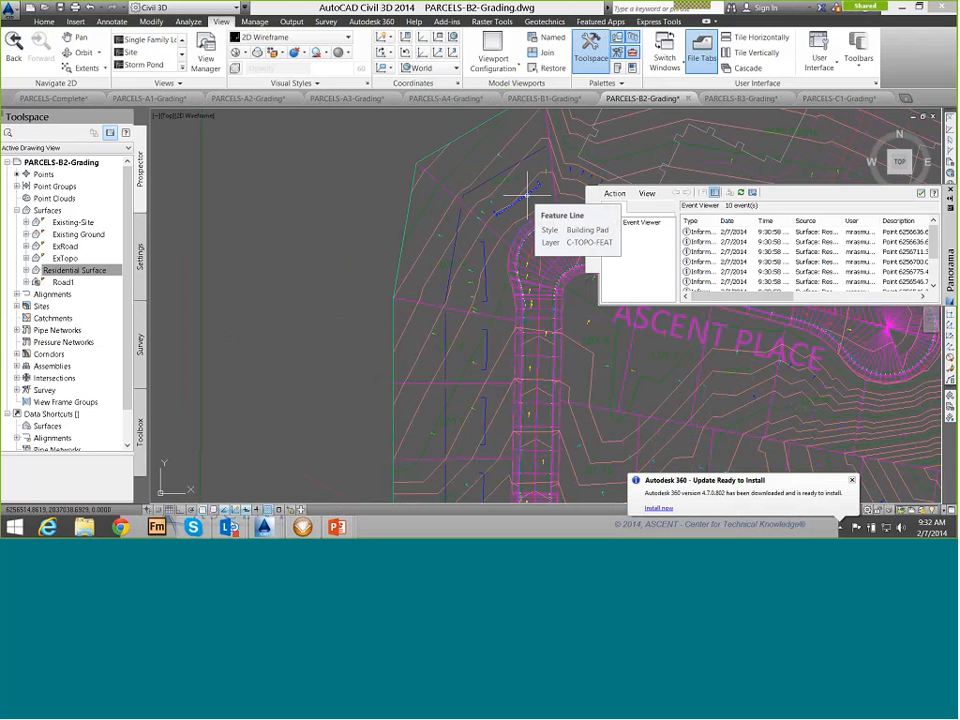
pyautogui.click(519, 183)
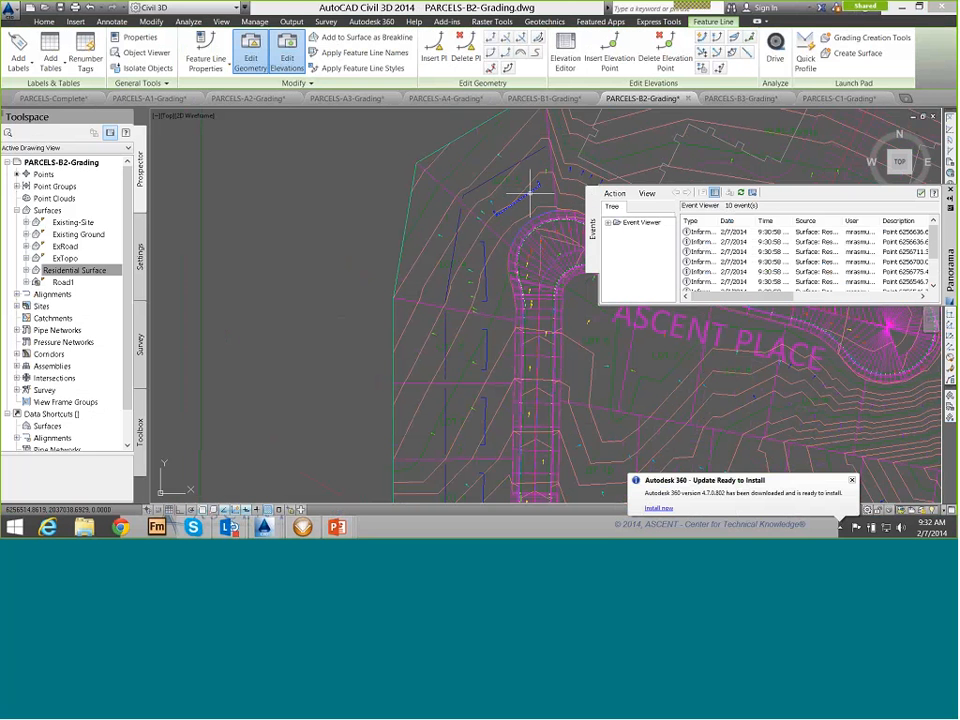
pyautogui.click(487, 330)
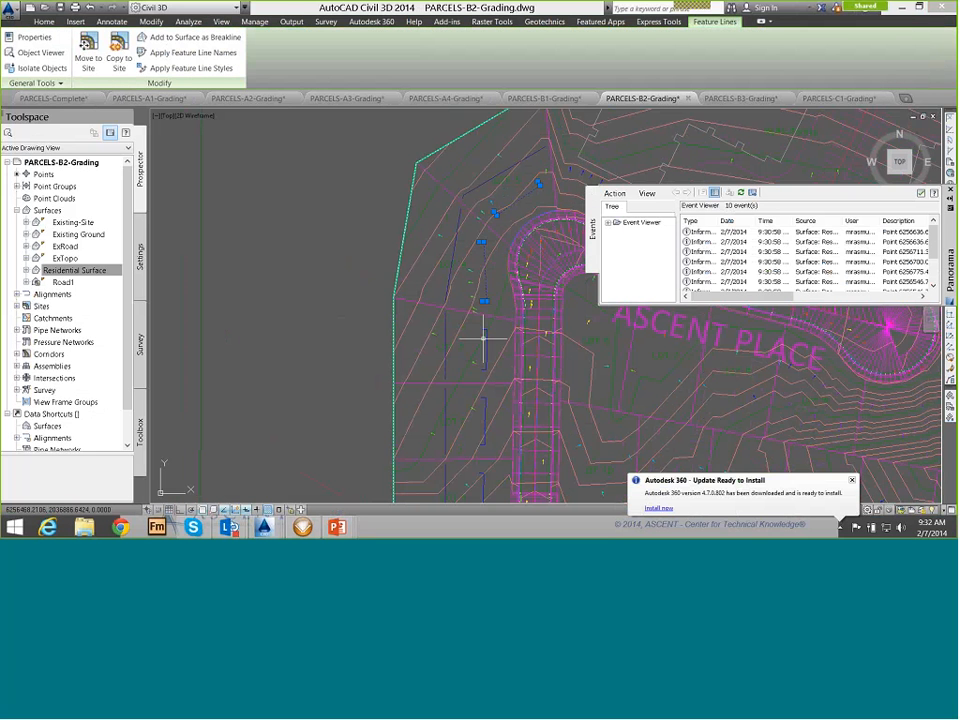
pyautogui.press('Escape')
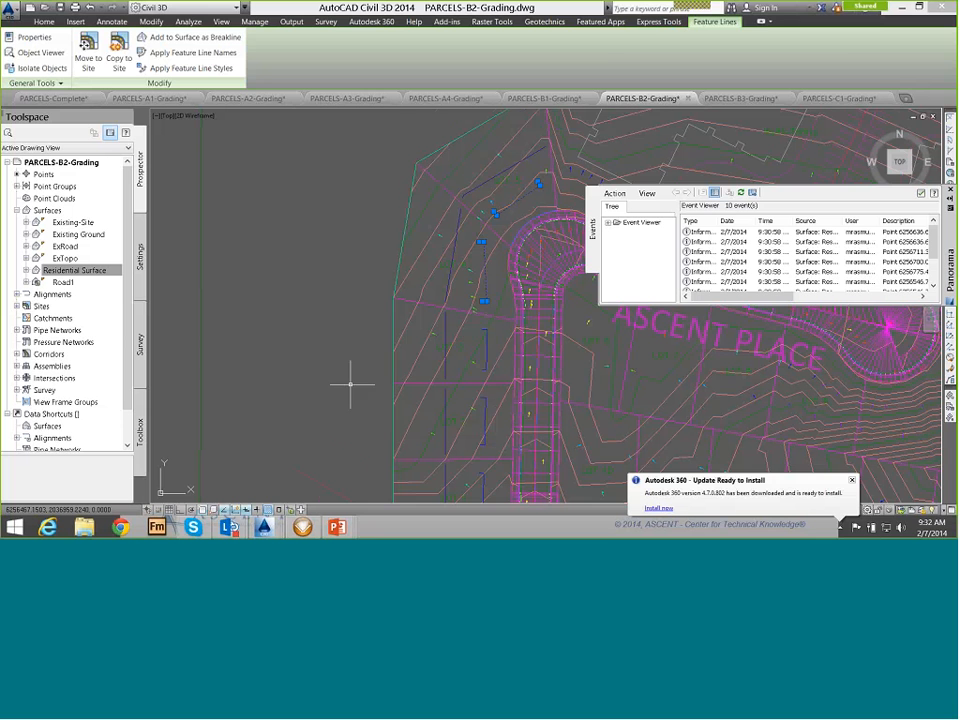
pyautogui.moveTo(350, 383); pyautogui.dragTo(350, 303, button='middle')
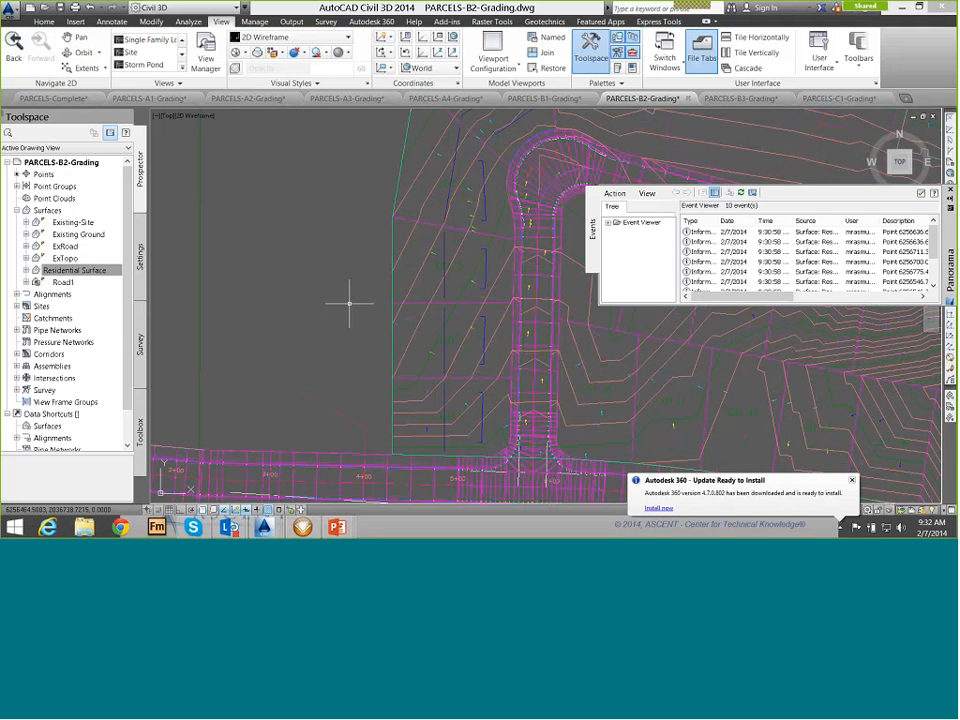
# - Start adding Lot 1's bracket-shaped retaining wall feature line to the Residential Surface as a Wall breakline described "lot rw"
pyautogui.click(482, 400)
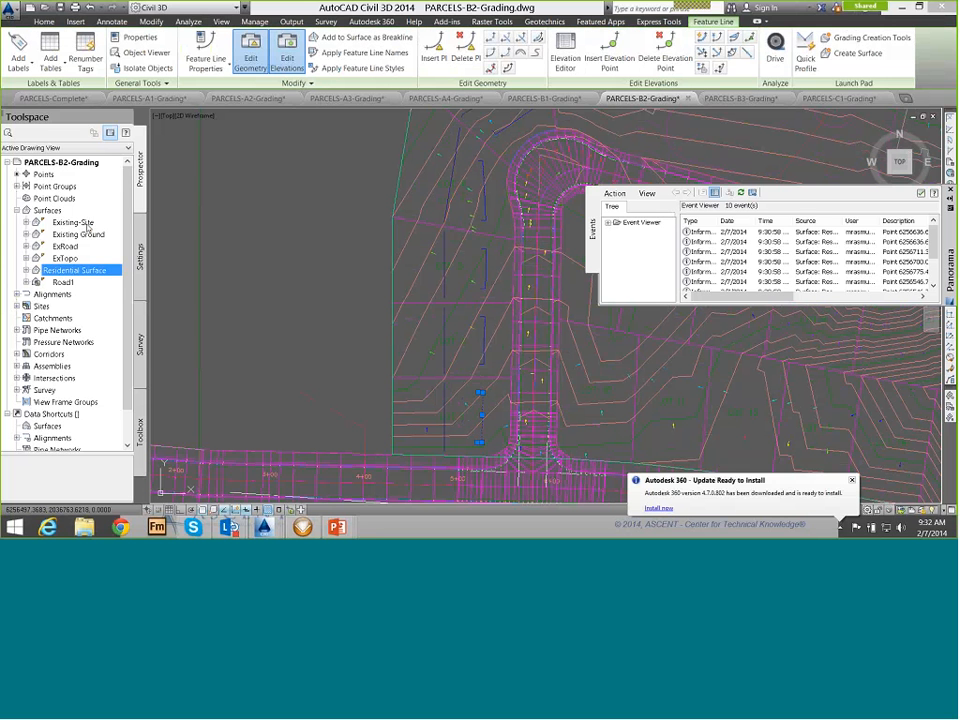
pyautogui.click(26, 270)
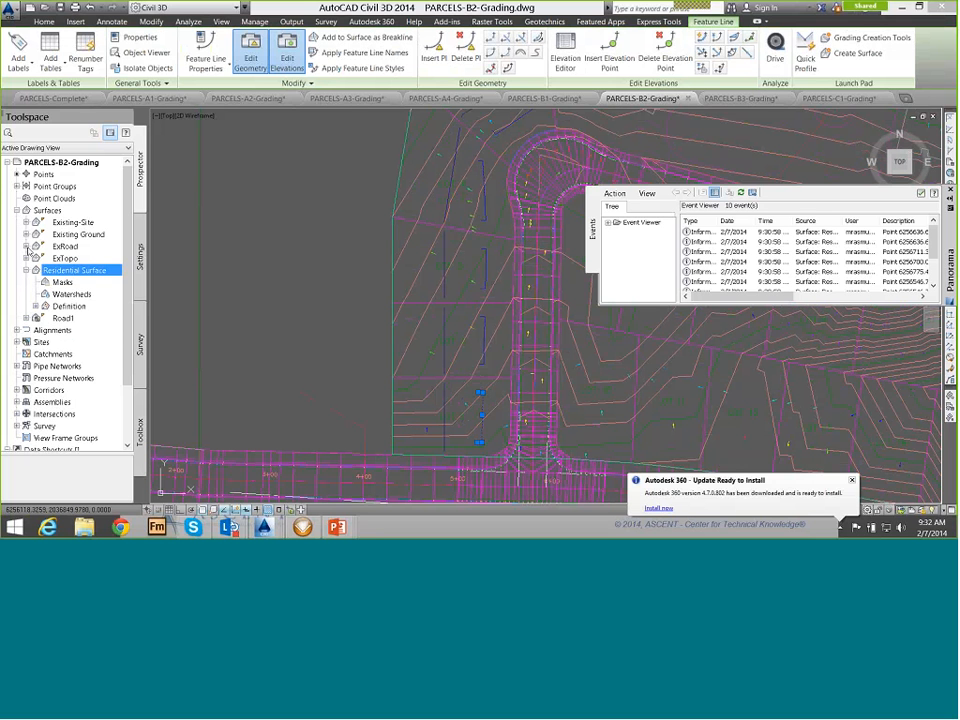
pyautogui.click(35, 306)
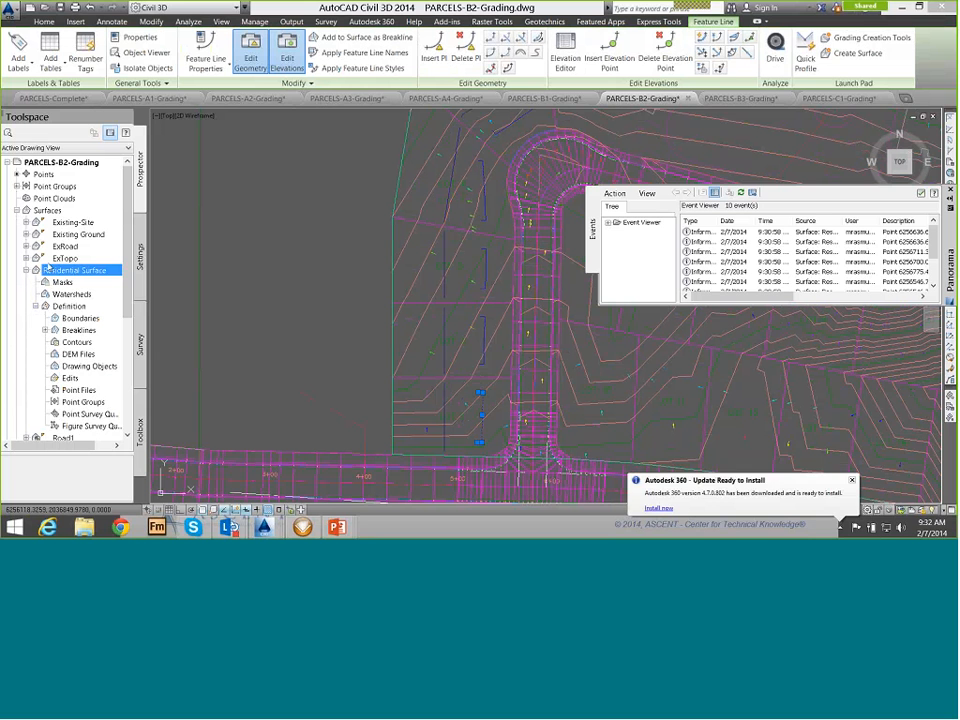
pyautogui.rightClick(85, 330)
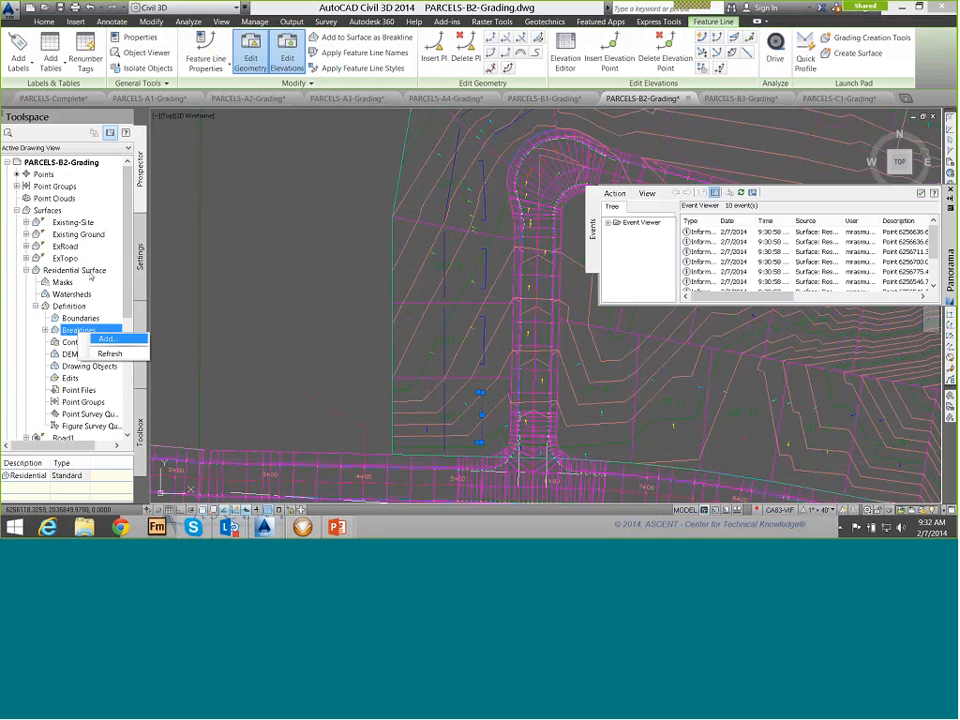
pyautogui.click(107, 339)
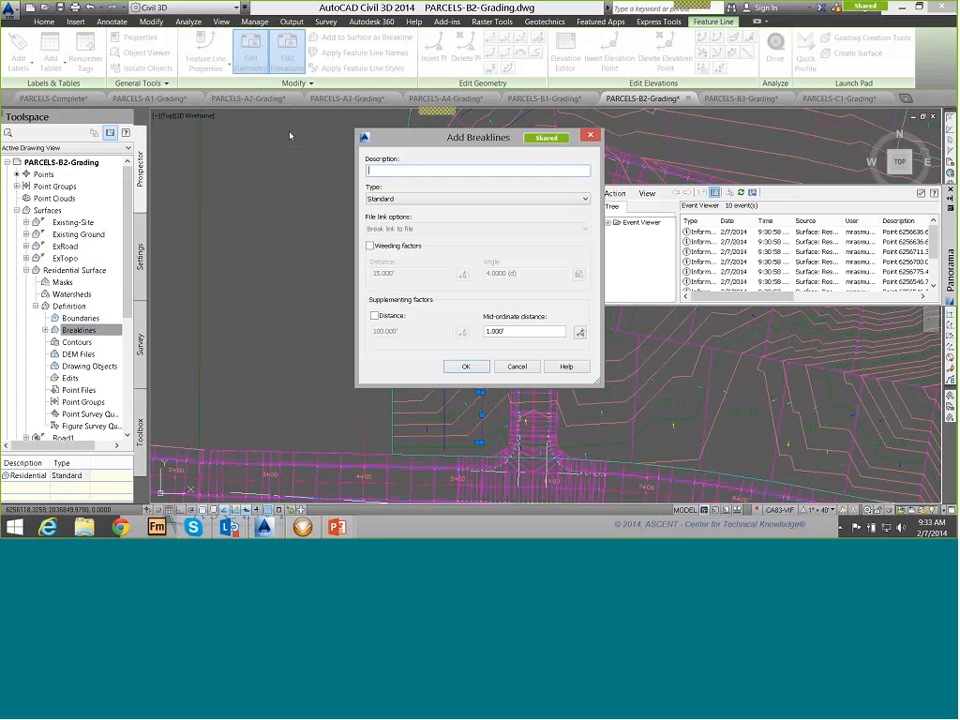
pyautogui.write('lo')
pyautogui.write('t rw')
pyautogui.click(476, 198)
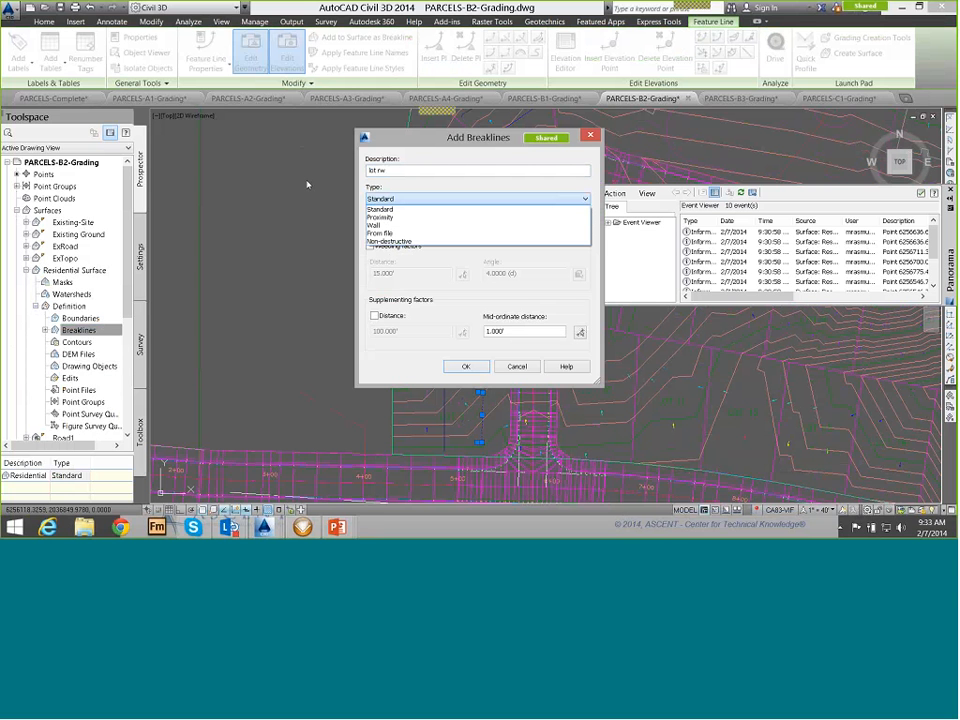
pyautogui.press('Down')
pyautogui.press('Down')
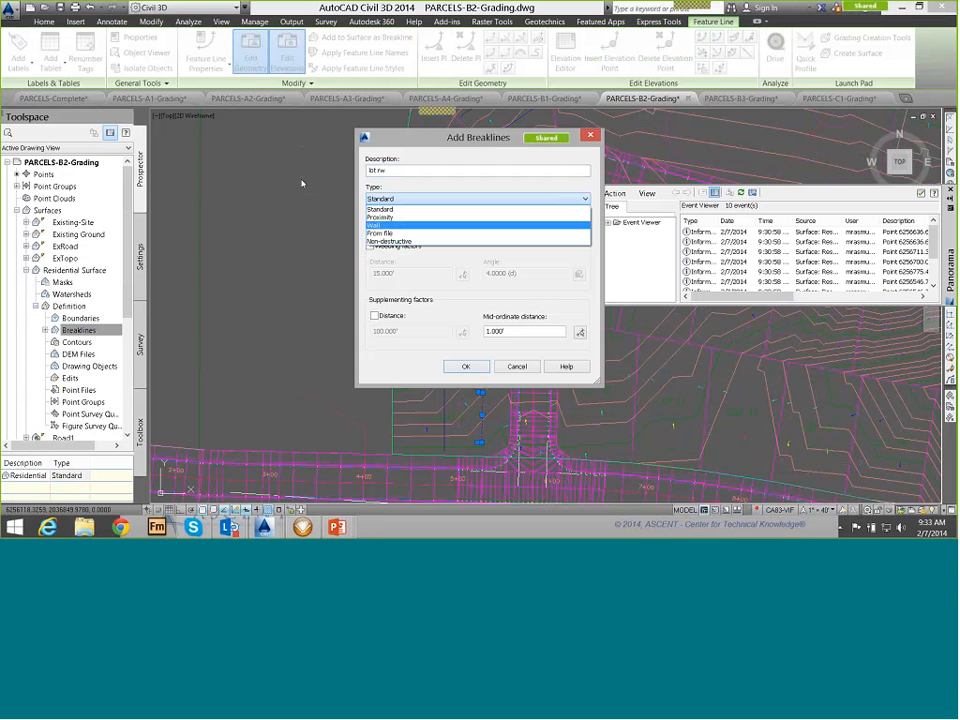
pyautogui.press('Return')
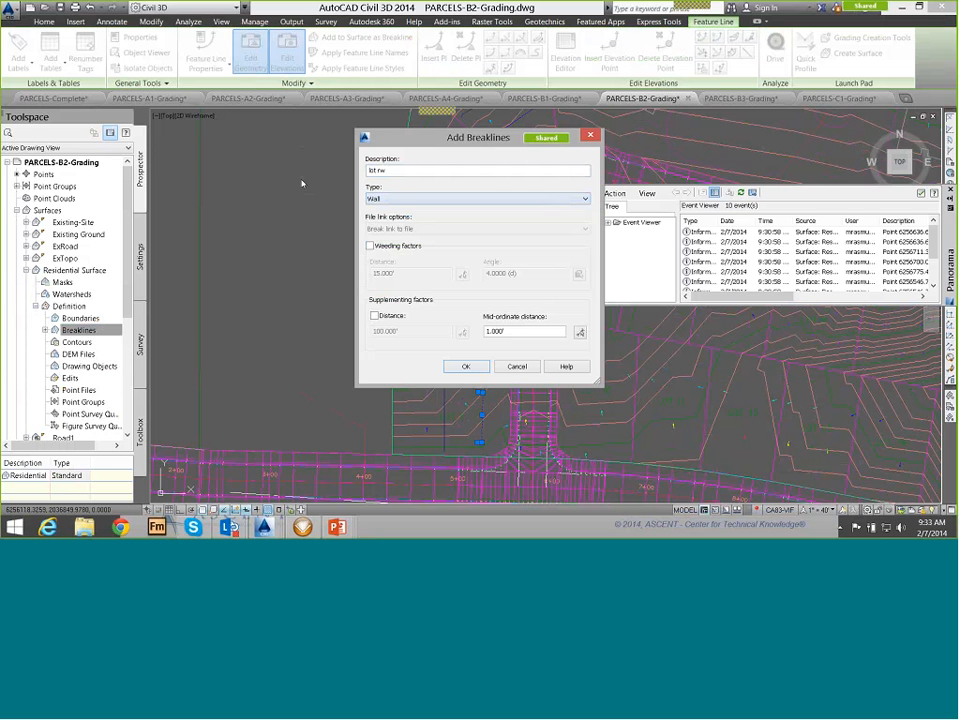
pyautogui.press('Return')
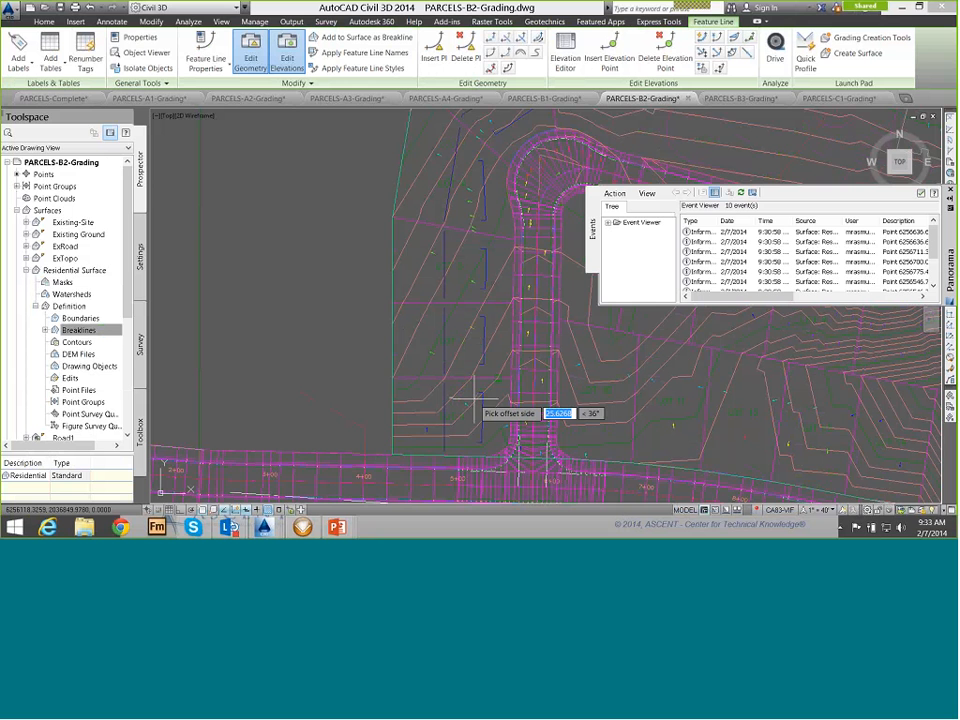
# - Choose the west side of Lot 1's retaining wall, away from the road, as the wall breakline's offset side
pyautogui.moveTo(477, 401); pyautogui.dragTo(480, 346, button='middle')
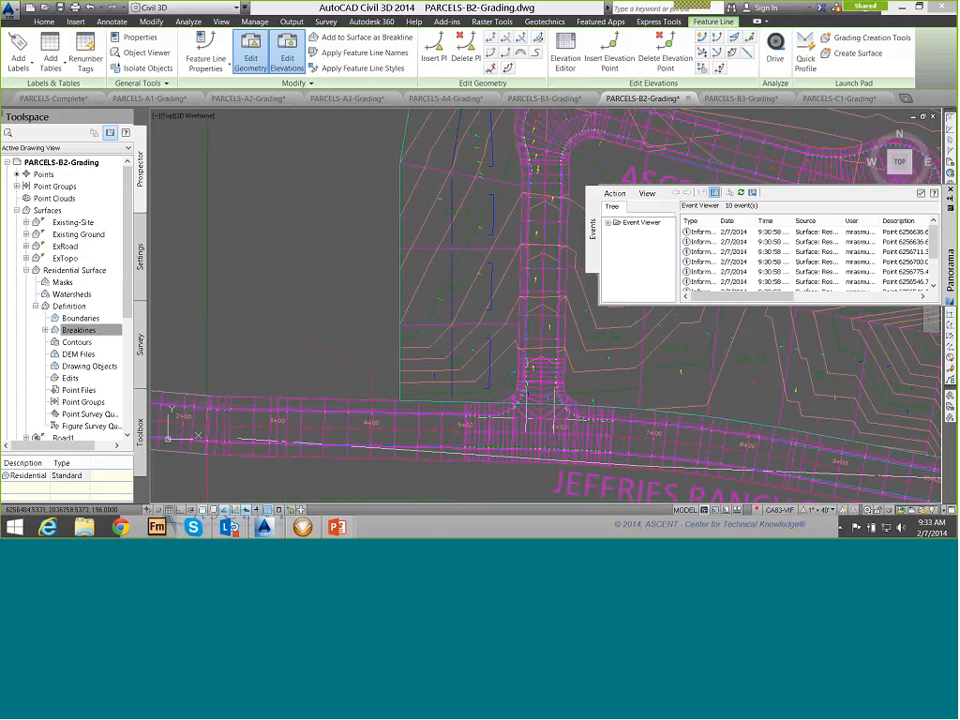
pyautogui.scroll(4, 480, 370)
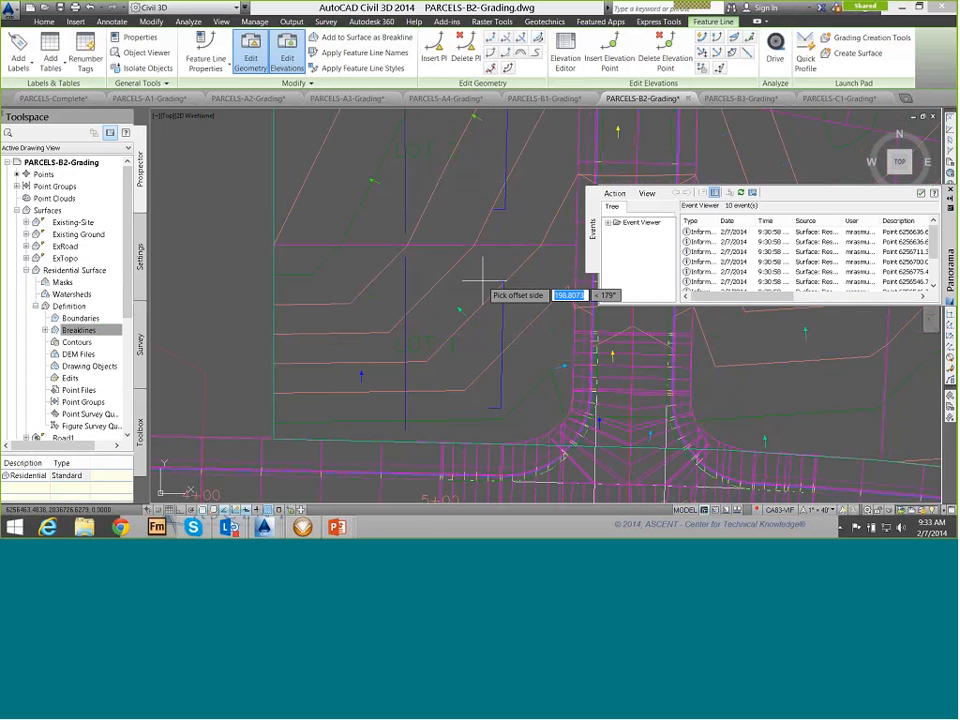
pyautogui.click(483, 282)
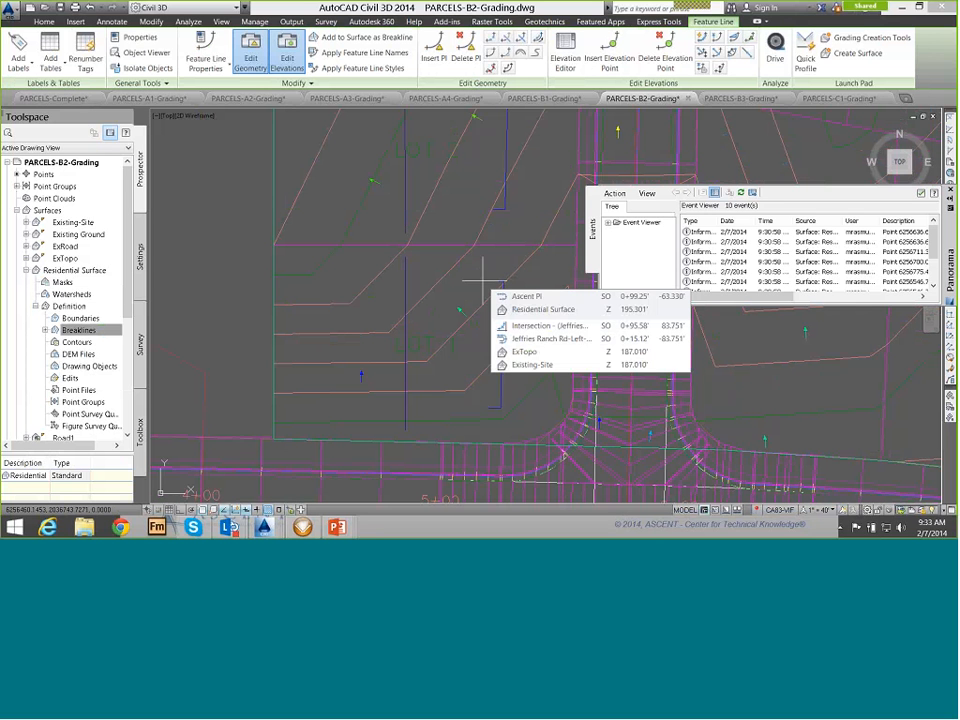
pyautogui.click(482, 270)
pyautogui.write('7')
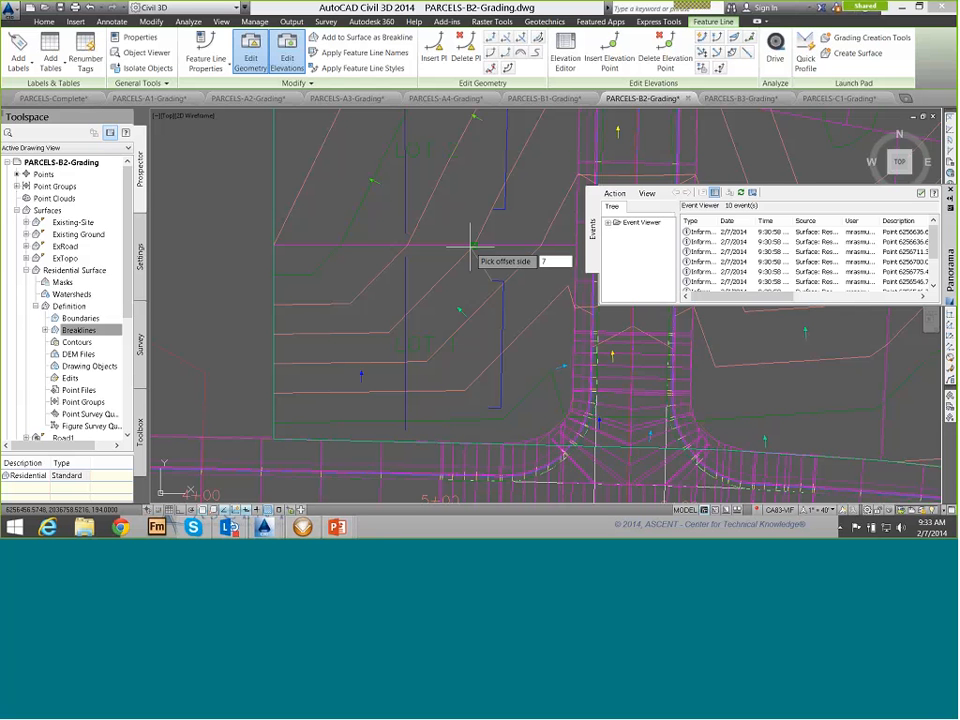
pyautogui.press('BackSpace')
pyautogui.press('Escape')
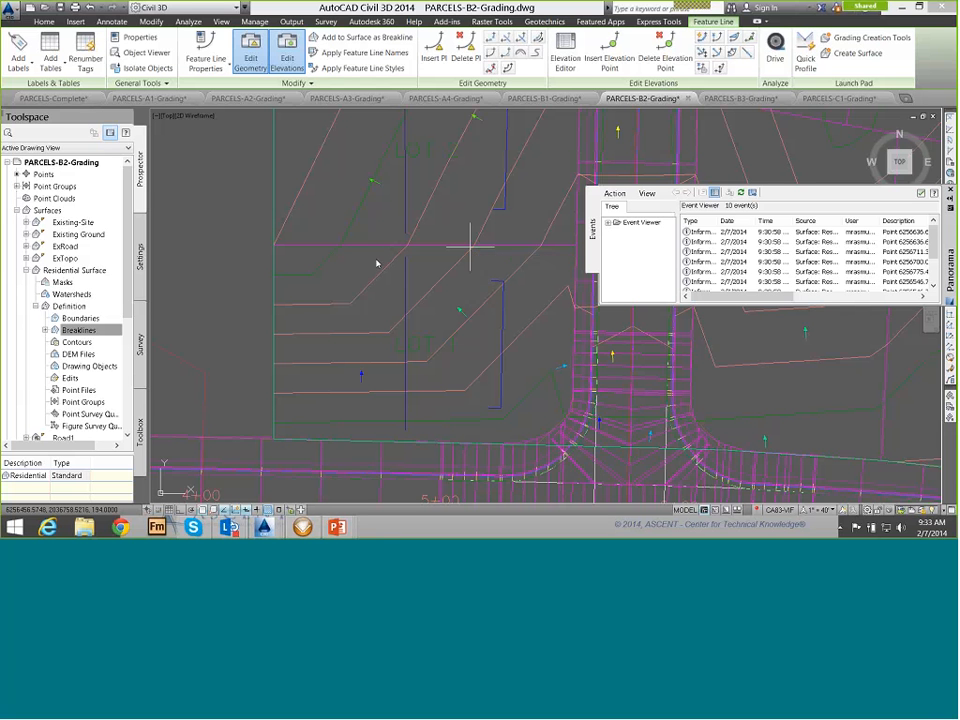
pyautogui.click(377, 263)
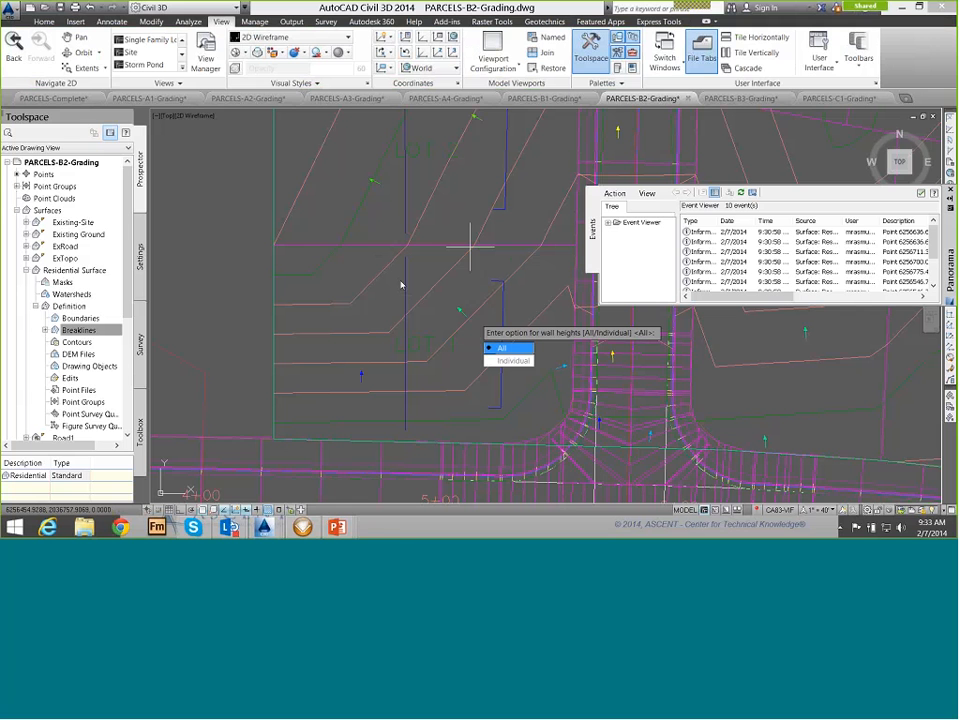
# - Apply the All wall height option to Lot 1's wall breakline with an elevation difference of 7 for the offset points
pyautogui.press('Down')
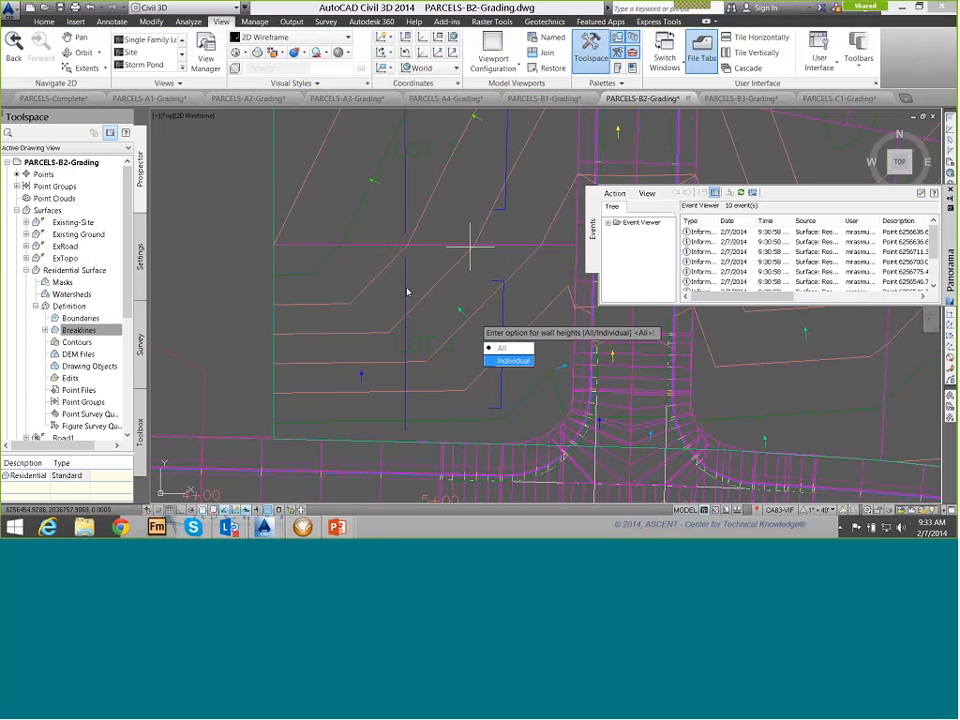
pyautogui.press('Up')
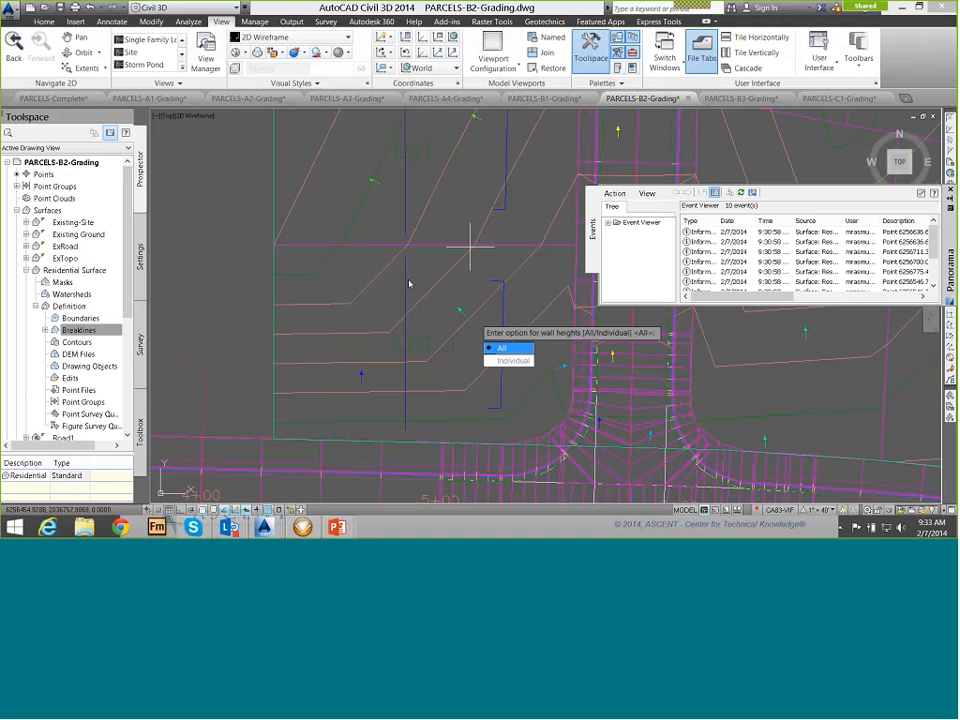
pyautogui.press('Return')
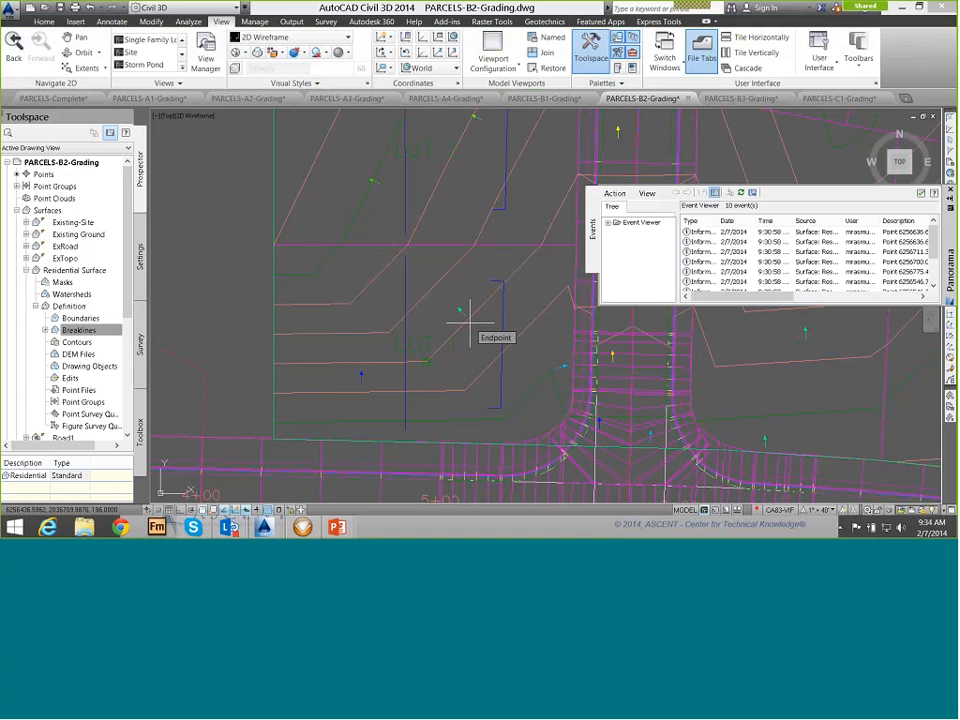
pyautogui.click(469, 322)
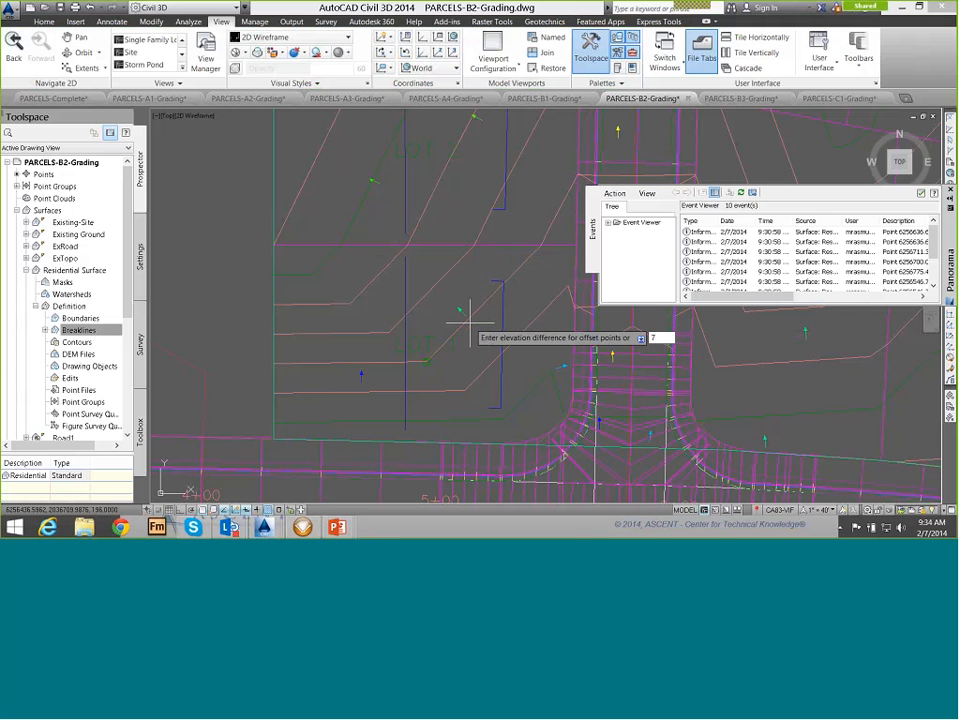
pyautogui.press('Return')
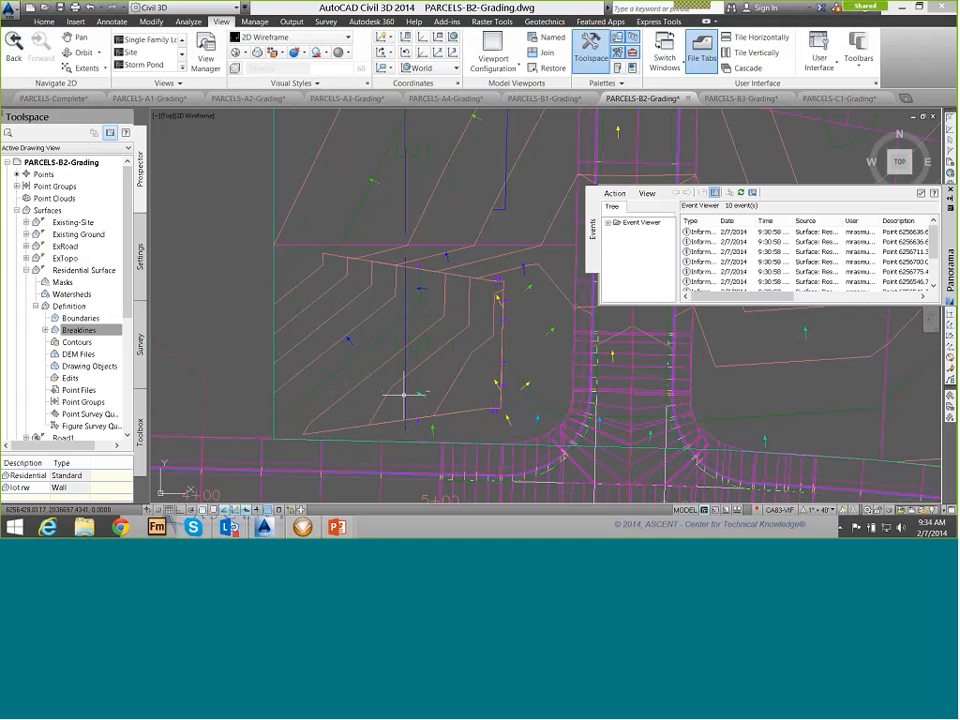
# - Add the straight north-south feature line through Lot 1 to the Residential Surface as a Standard breakline described "lot1"
pyautogui.click(404, 295)
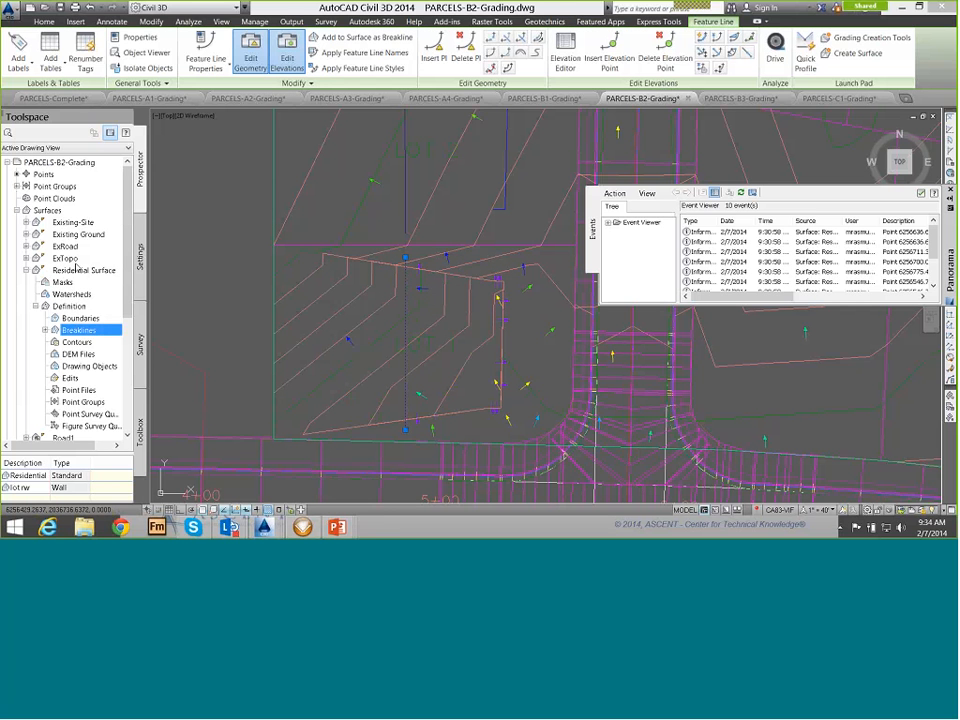
pyautogui.rightClick(78, 330)
pyautogui.click(125, 335)
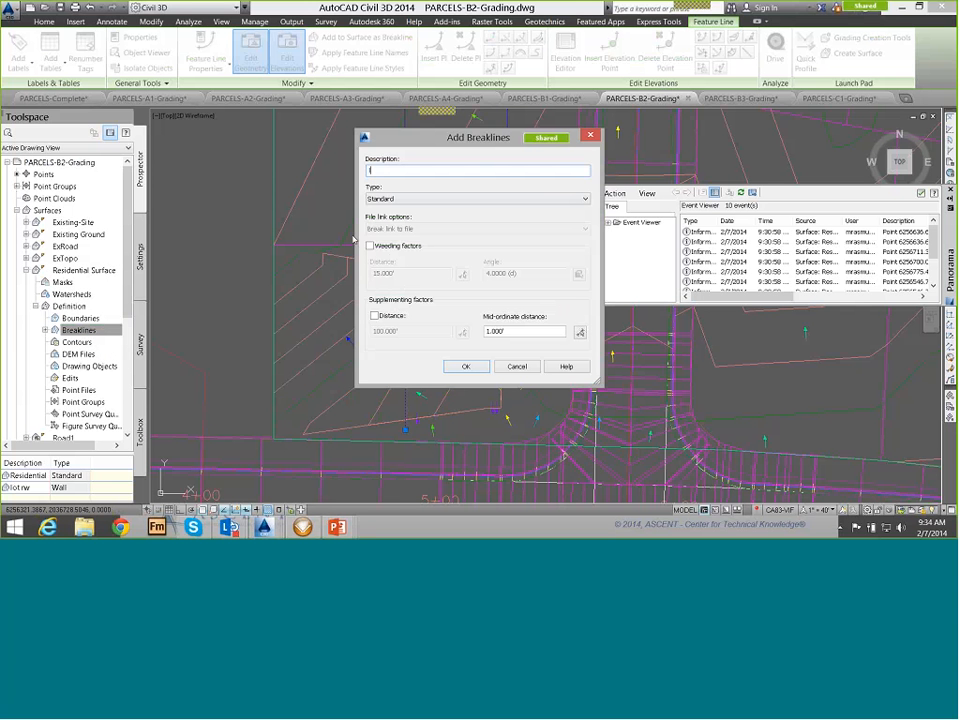
pyautogui.write('lot1')
pyautogui.press('Return')
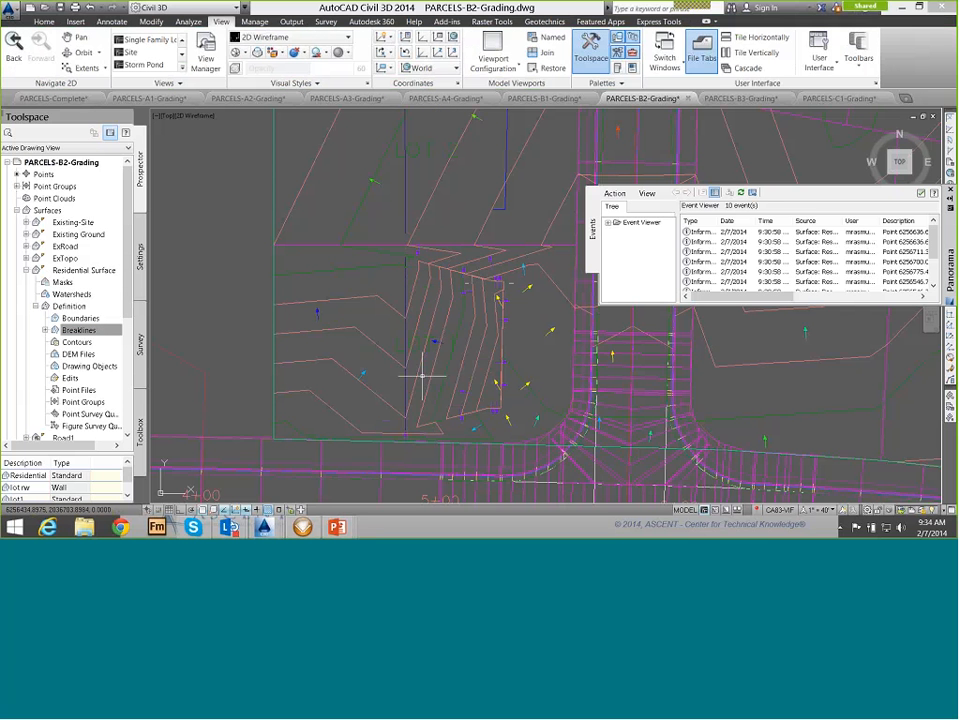
# - Start adding Lot 2's bracket-shaped retaining wall feature line to the Residential Surface as a Wall breakline described "lot rw"
pyautogui.scroll(1, 354, 196)
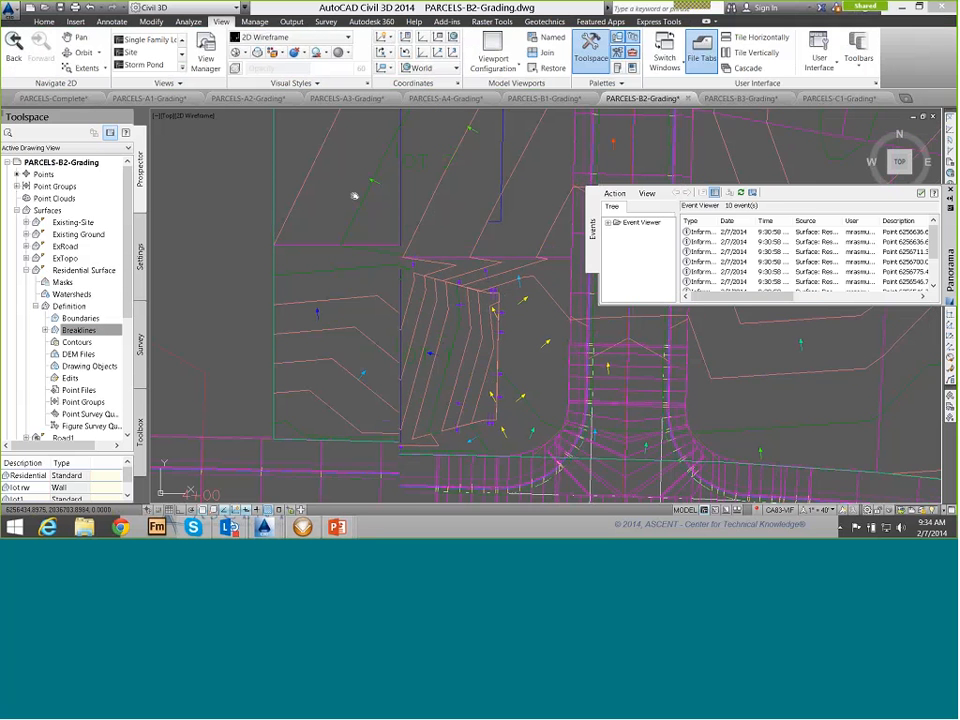
pyautogui.scroll(2, 354, 196)
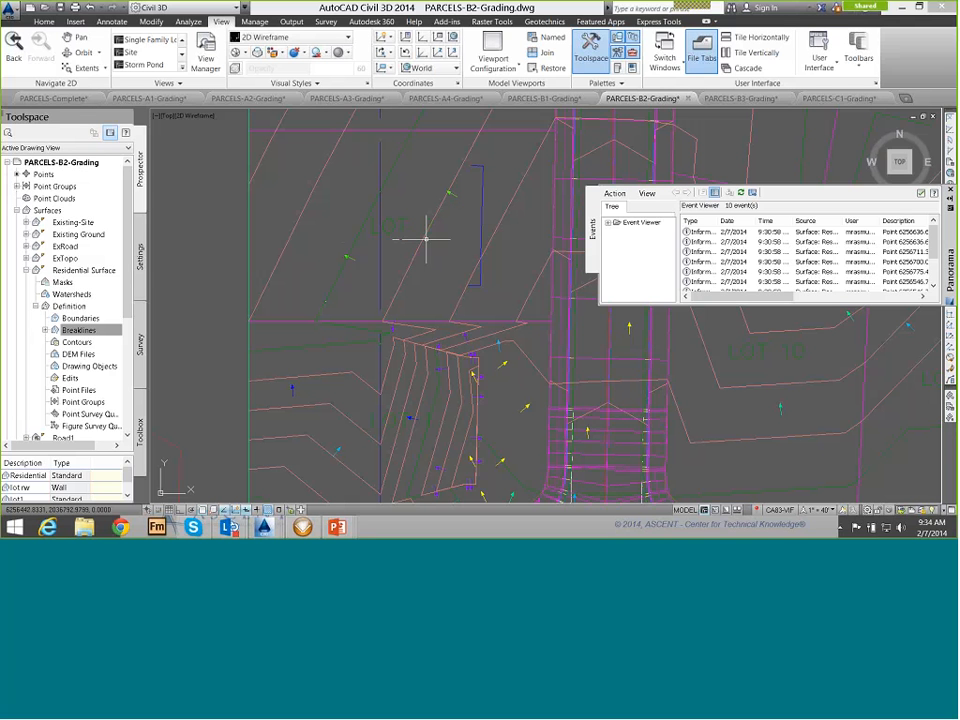
pyautogui.click(482, 214)
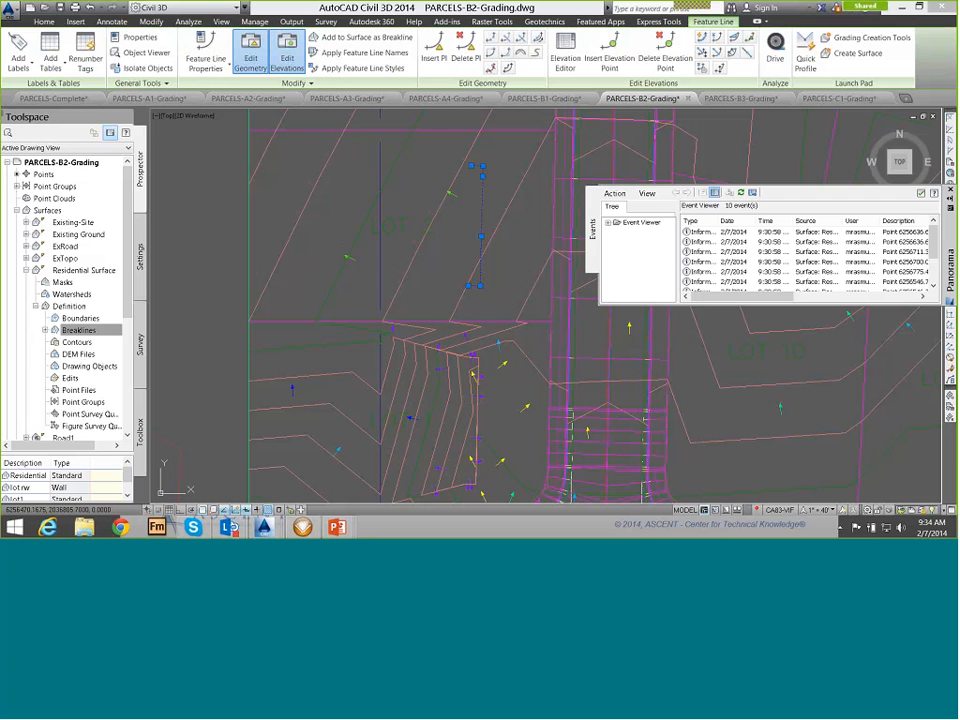
pyautogui.click(78, 330)
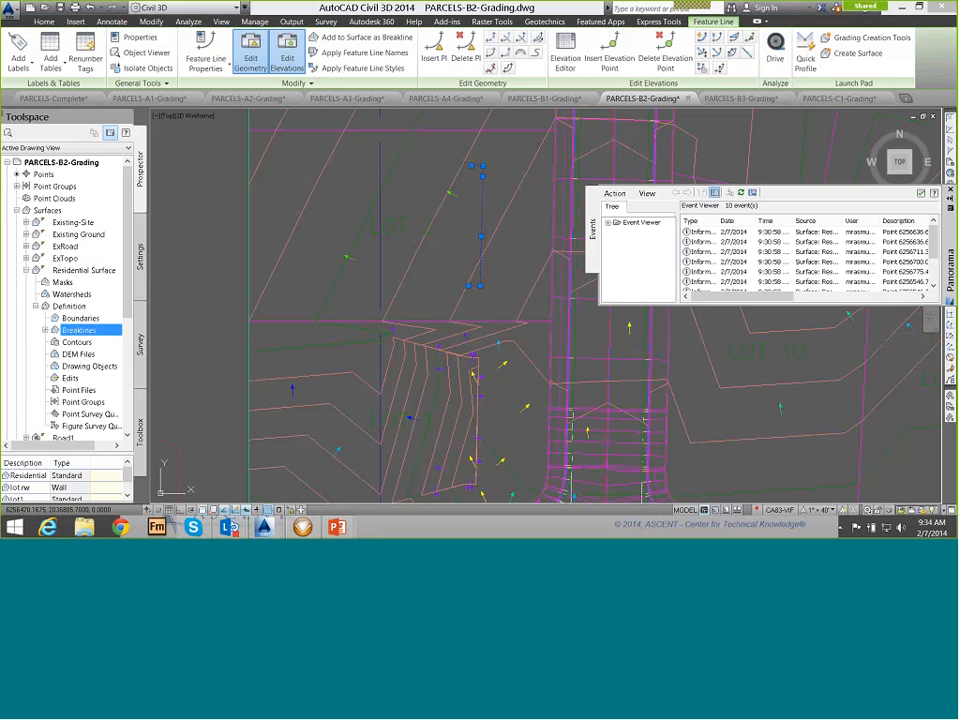
pyautogui.rightClick(108, 330)
pyautogui.click(123, 336)
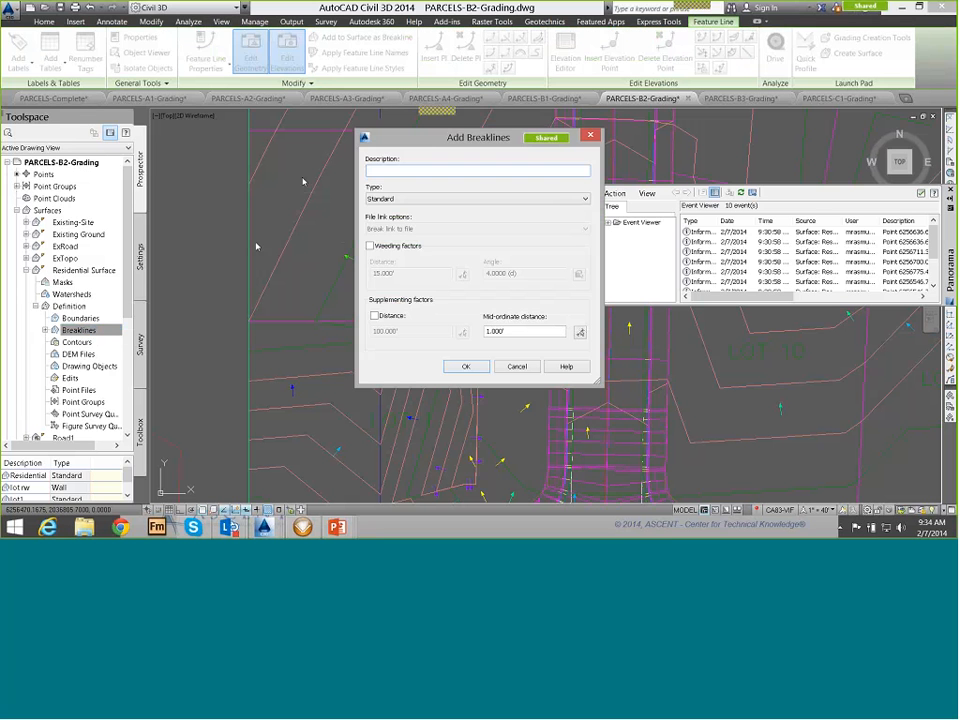
pyautogui.click(410, 199)
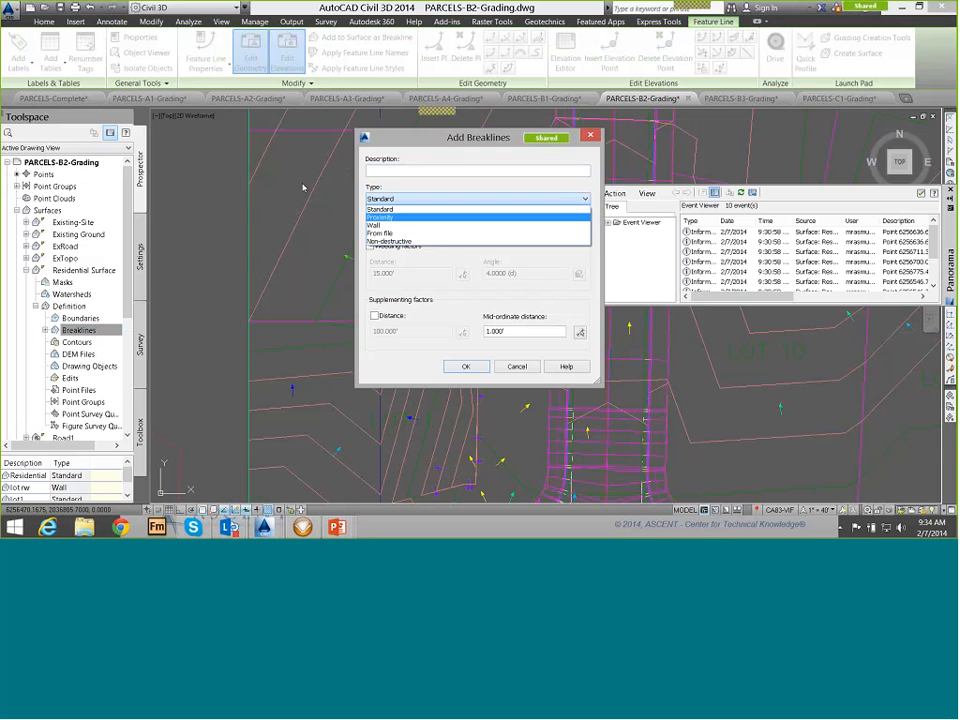
pyautogui.click(375, 225)
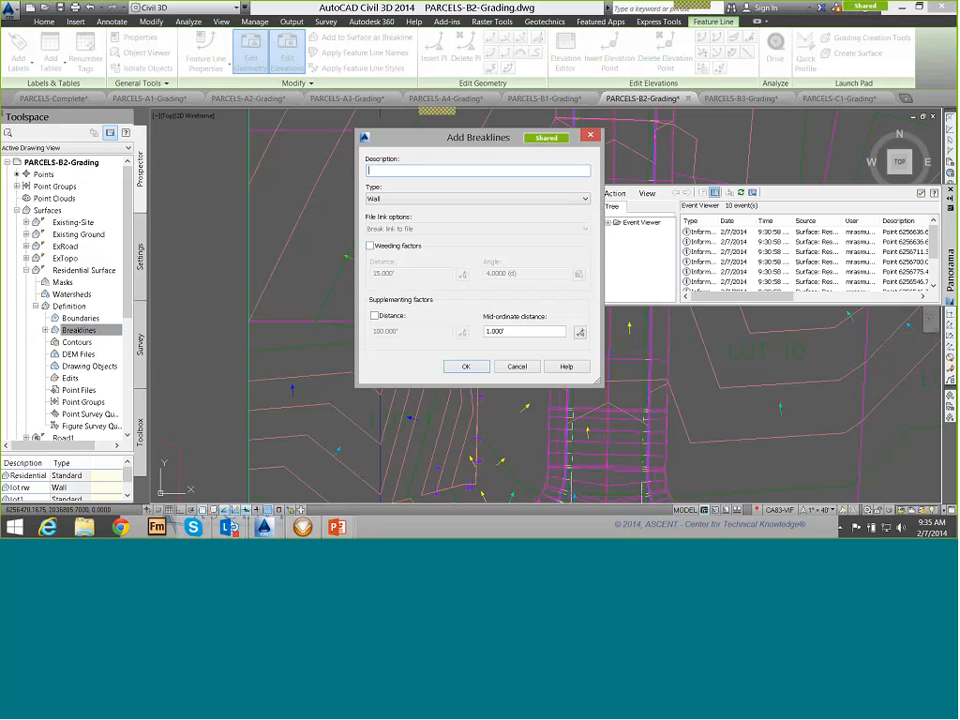
pyautogui.write('lot rw')
pyautogui.press('Return')
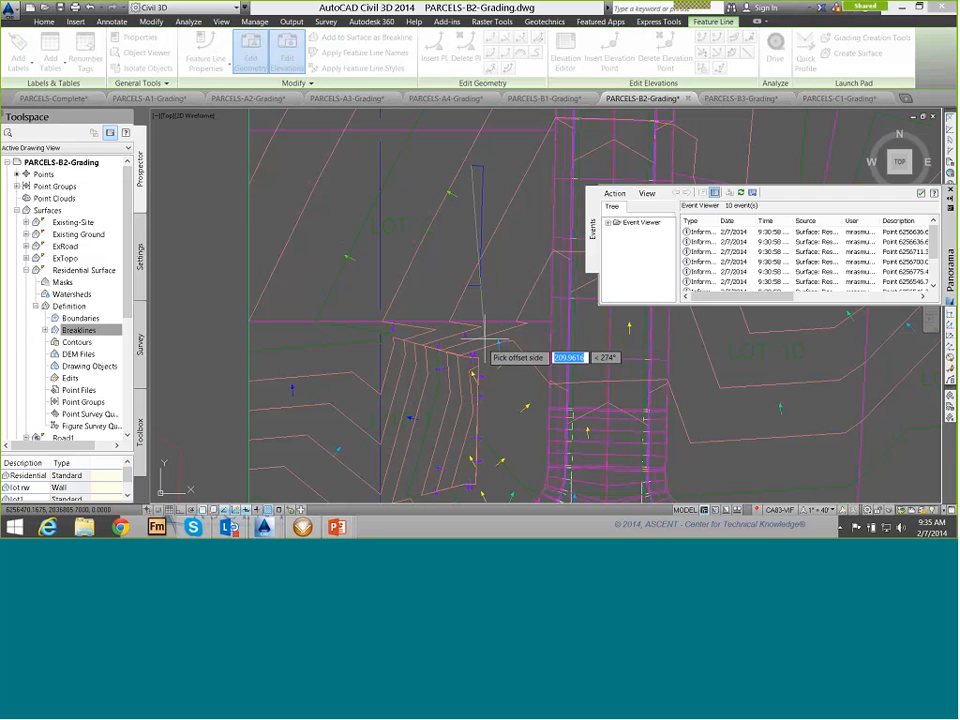
# - Offset Lot 2's wall breakline toward the west and apply an elevation difference of 7 to all offset points
pyautogui.click(419, 205)
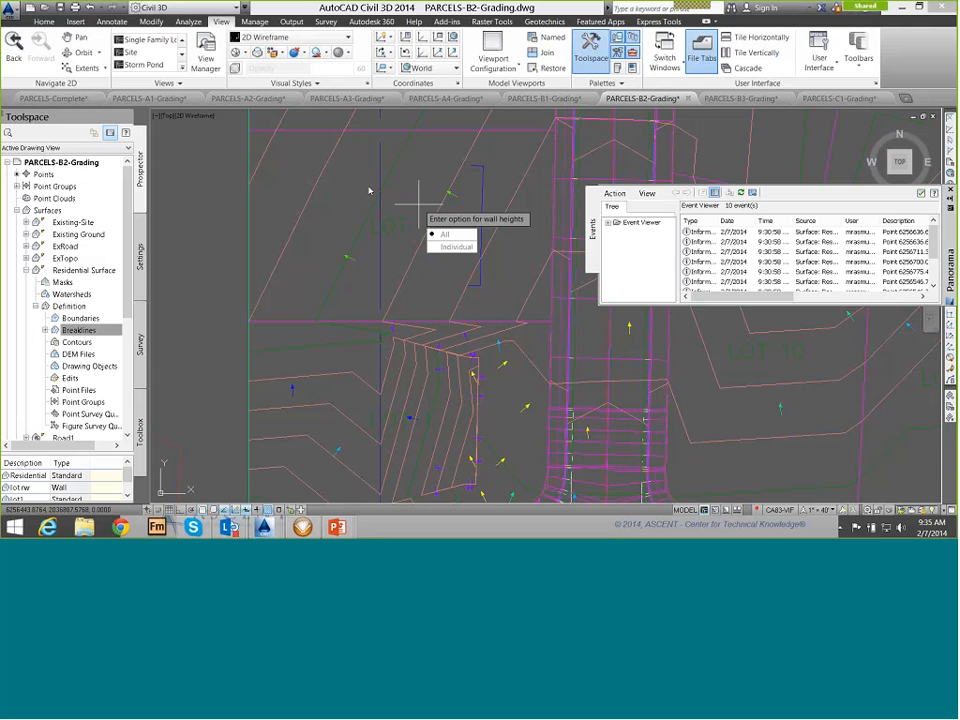
pyautogui.press('Return')
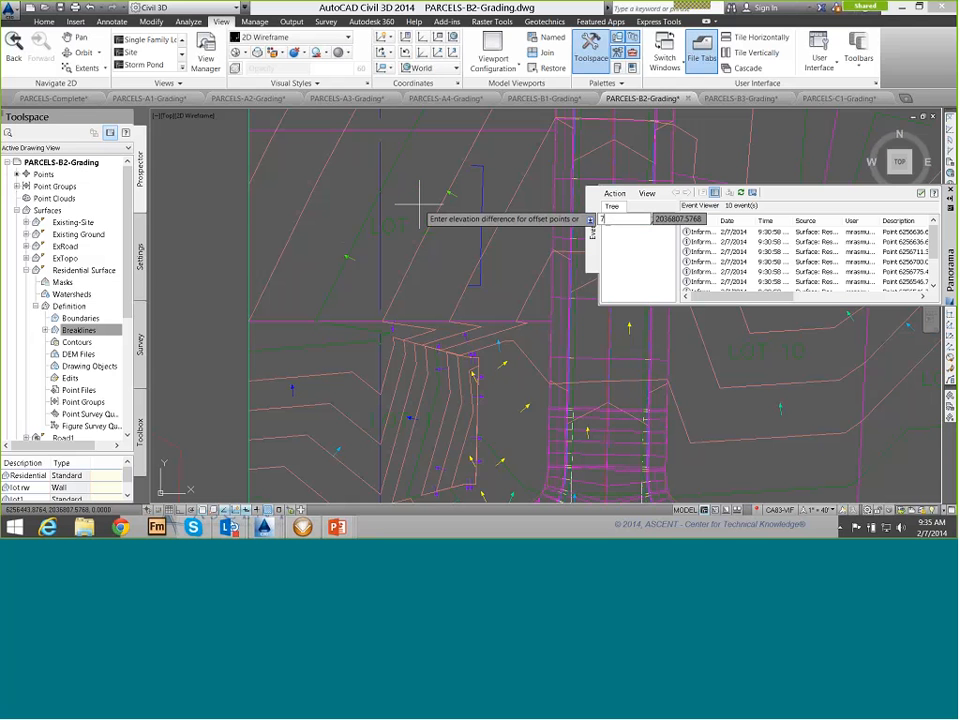
pyautogui.write('7')
pyautogui.press('Return')
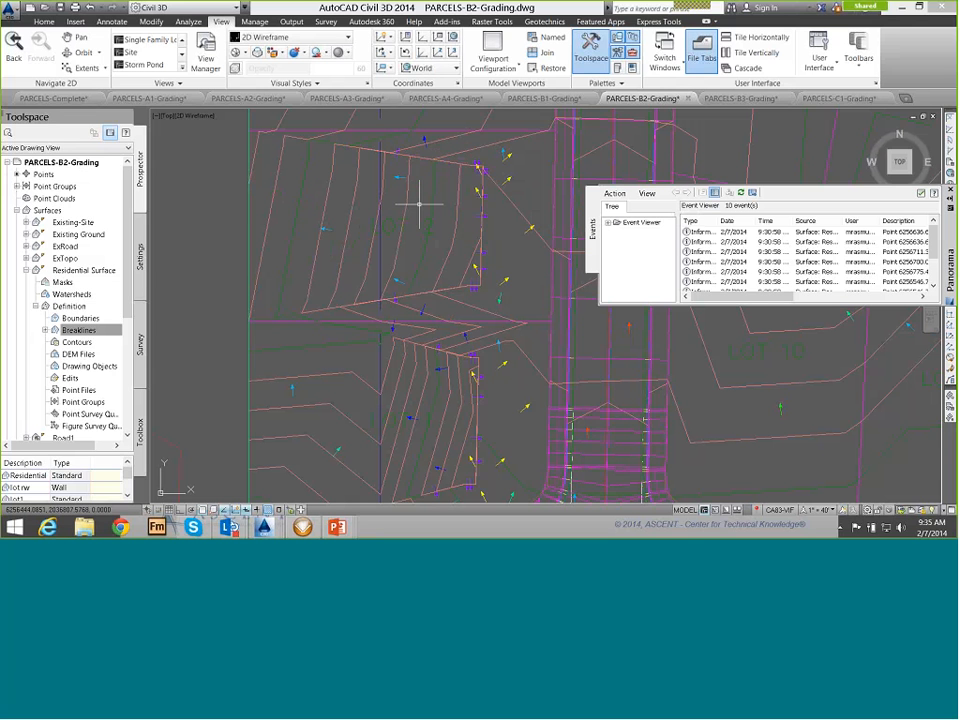
# - Add the straight north-south feature line through Lot 2 to the Residential Surface as a Standard breakline described "lot2"
pyautogui.click(380, 262)
pyautogui.rightClick(101, 332)
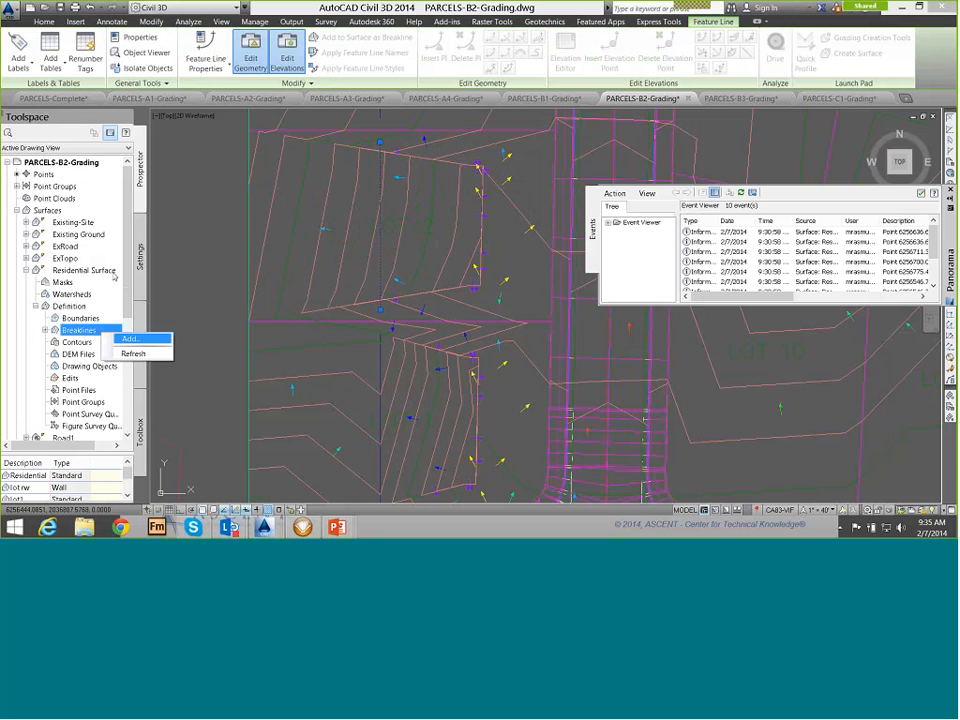
pyautogui.click(130, 339)
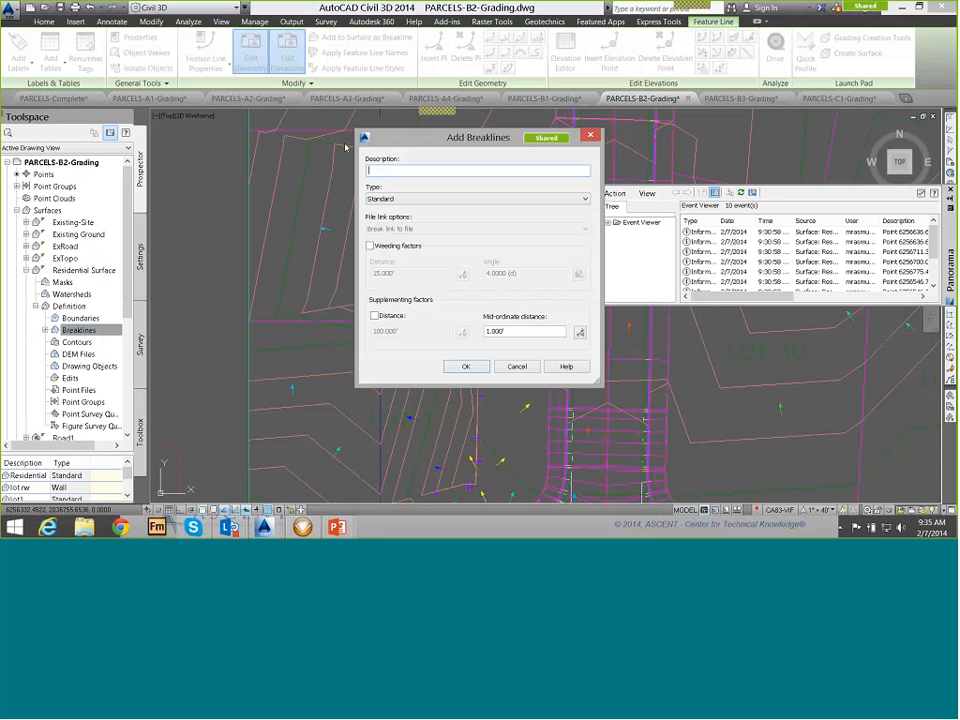
pyautogui.write('lot2')
pyautogui.press('Return')
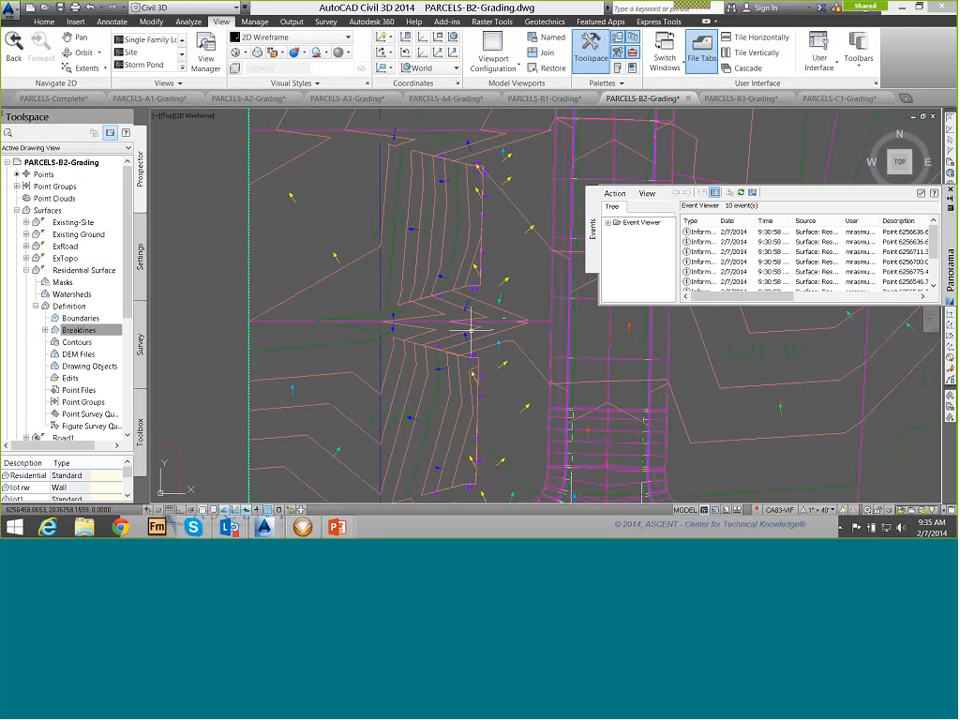
# - Open the Residential Surface in the Object Viewer and examine the graded pads and walls of Lots 1 and 2 in 3D
pyautogui.click(472, 330)
pyautogui.rightClick(472, 330)
pyautogui.press('Escape')
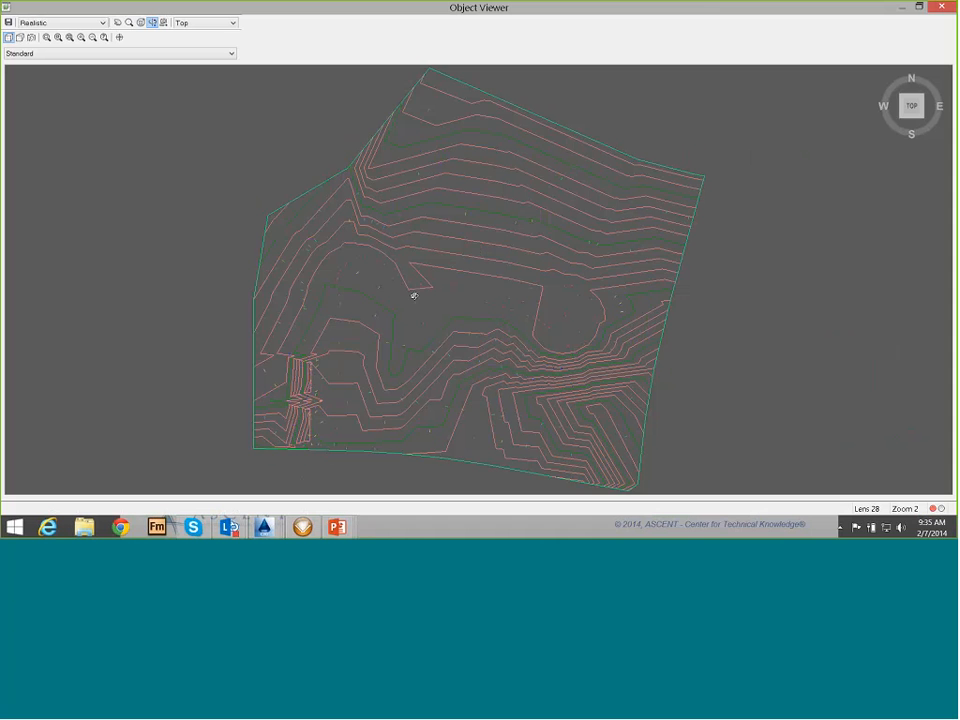
pyautogui.moveTo(413, 294); pyautogui.dragTo(456, 221)
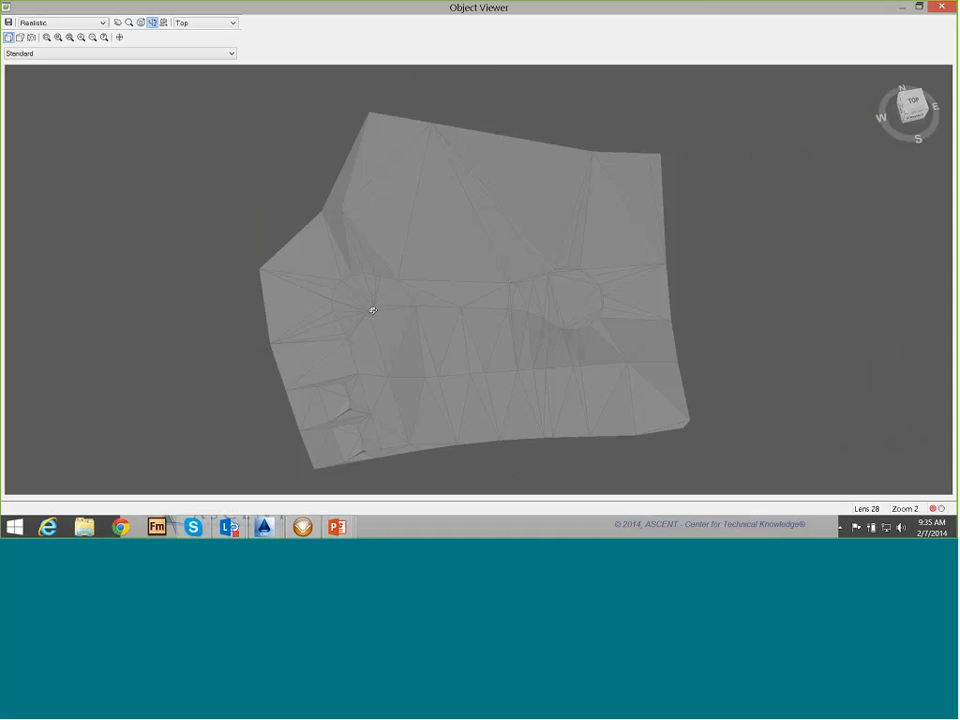
pyautogui.moveTo(371, 309); pyautogui.dragTo(401, 311)
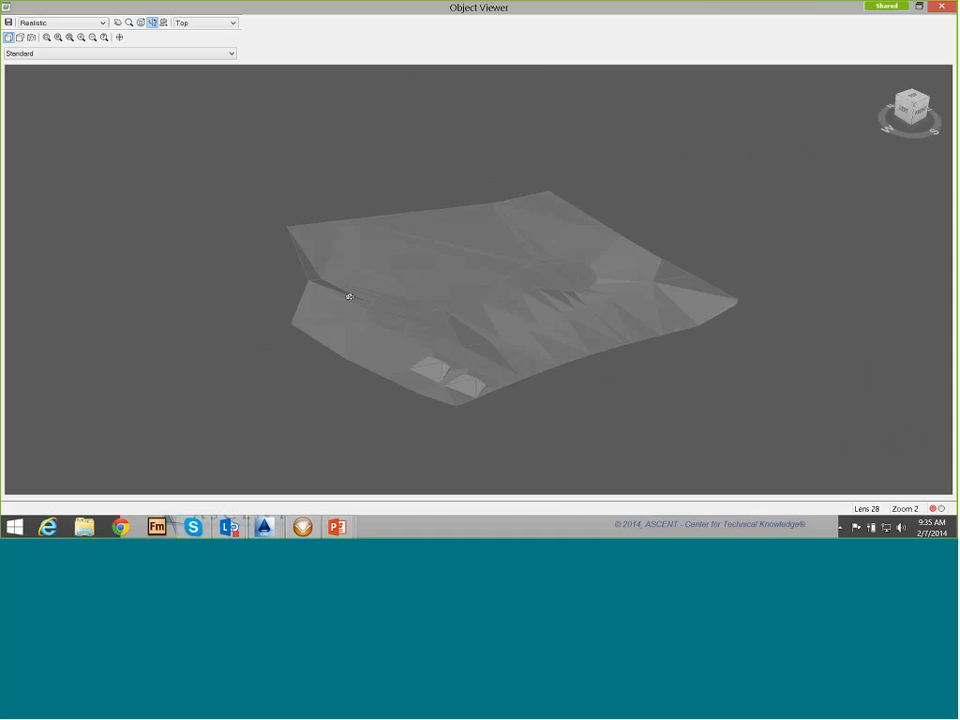
pyautogui.scroll(5, 346, 316)
pyautogui.scroll(-5, 346, 316)
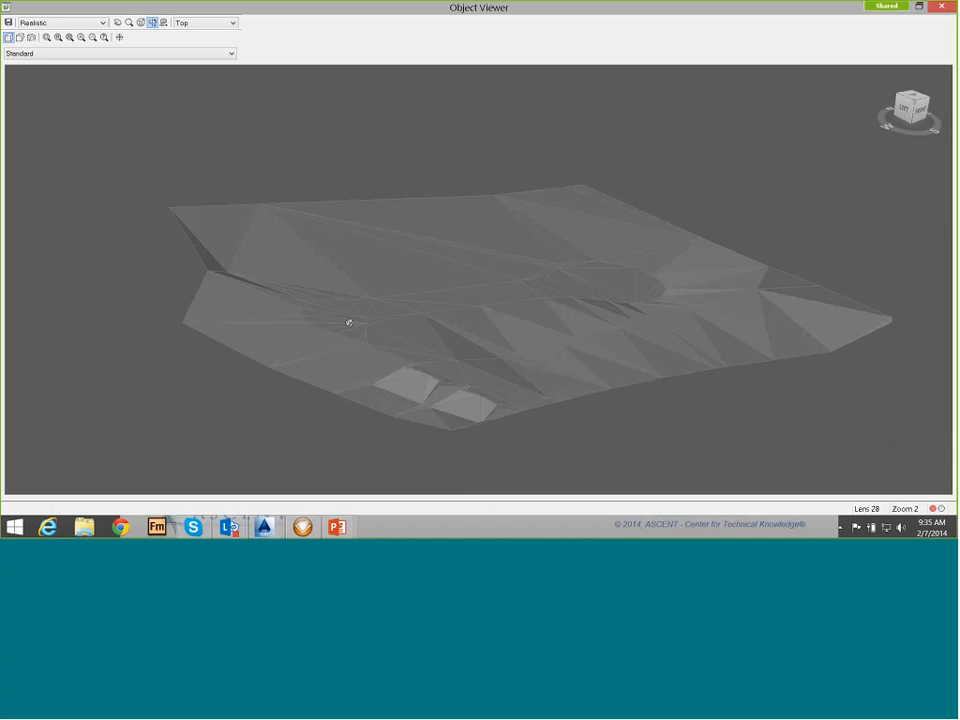
pyautogui.moveTo(349, 322); pyautogui.dragTo(328, 332)
pyautogui.scroll(5, 290, 333)
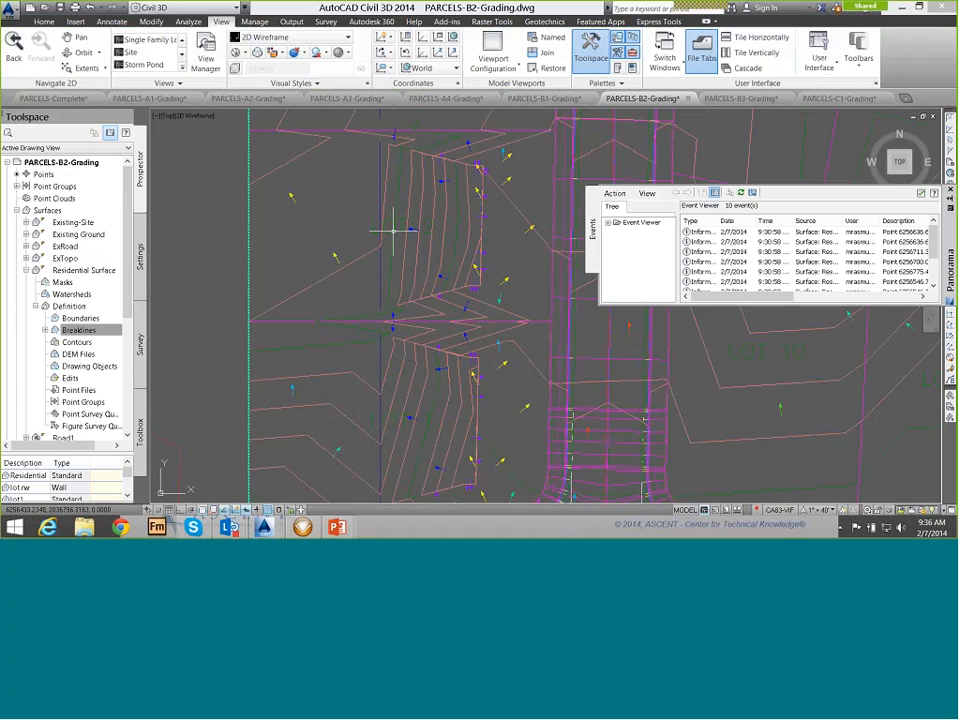
# - Reopen the Residential Surface in the Object Viewer, inspect the two walled lots from a closer tilted angle, and close the viewer
pyautogui.click(470, 313)
pyautogui.rightClick(465, 144)
pyautogui.click(503, 317)
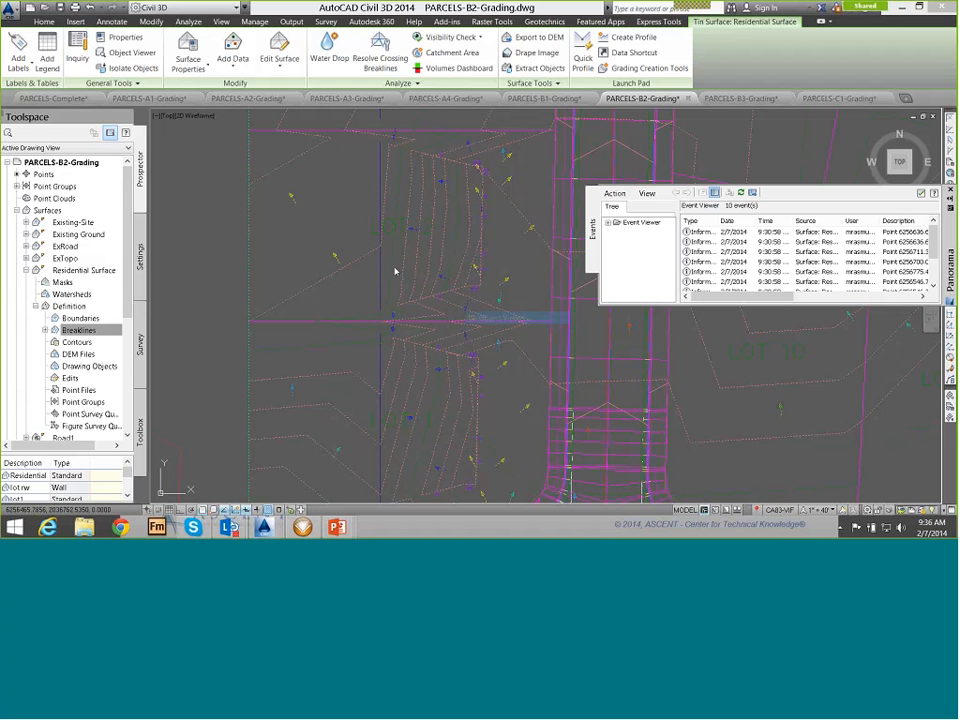
pyautogui.moveTo(311, 328)
pyautogui.mouseDown()
pyautogui.moveTo(390, 336)
pyautogui.moveTo(380, 330)
pyautogui.moveTo(388, 345)
pyautogui.moveTo(381, 332)
pyautogui.moveTo(373, 360)
pyautogui.mouseUp()
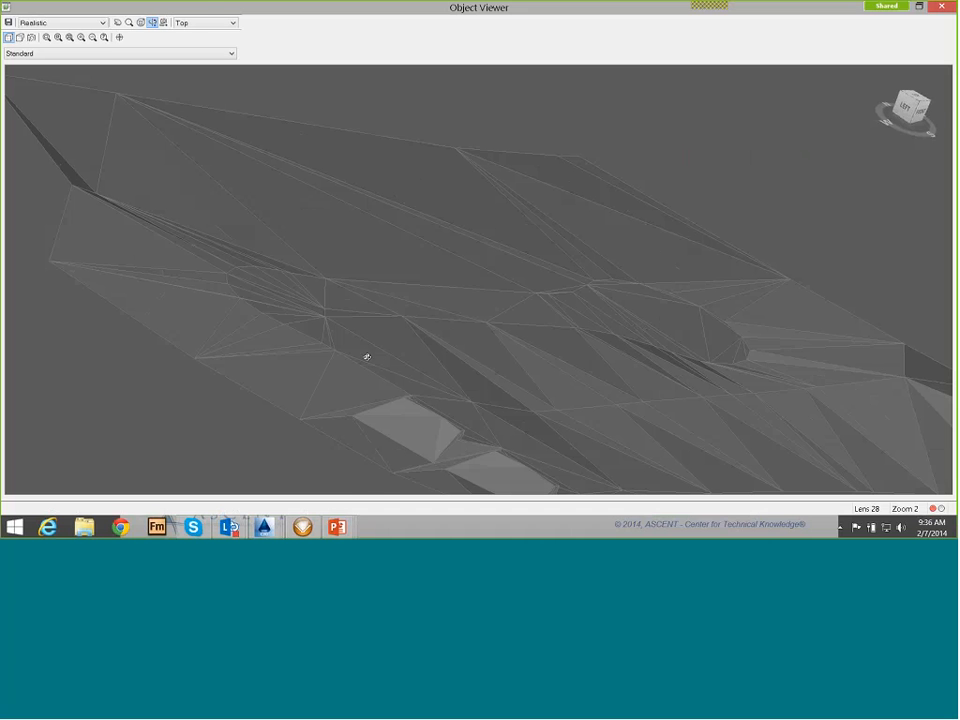
pyautogui.press('Escape')
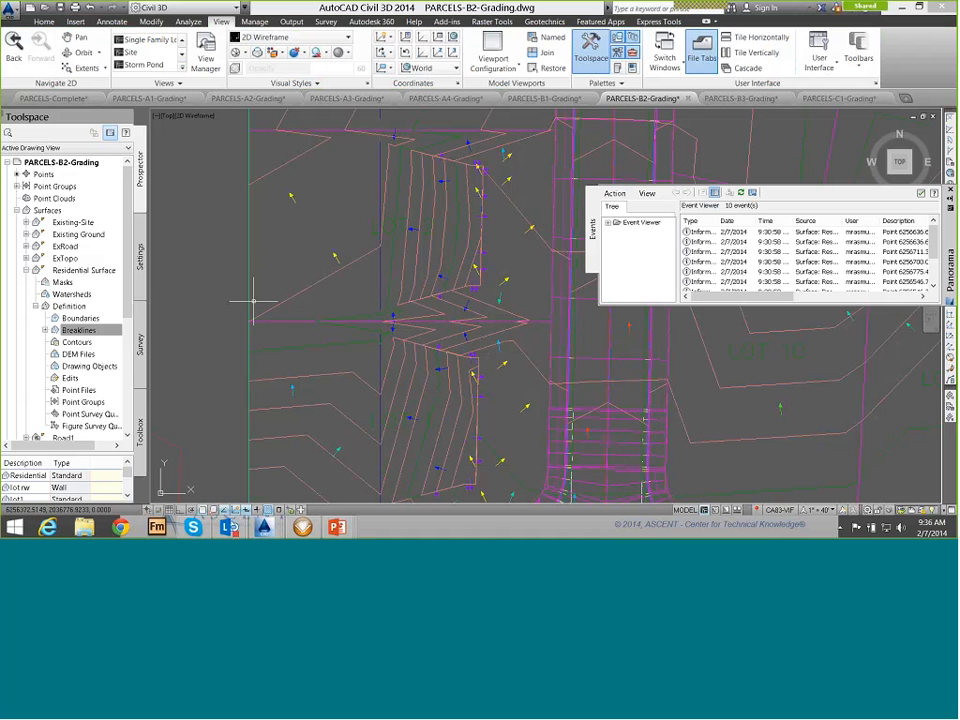
# - Switch to the PowerPoint slide show and advance to the "Objective - Feature Line Interactions With Parcel Lines" slide
pyautogui.hotkey('alt', 'Tab')
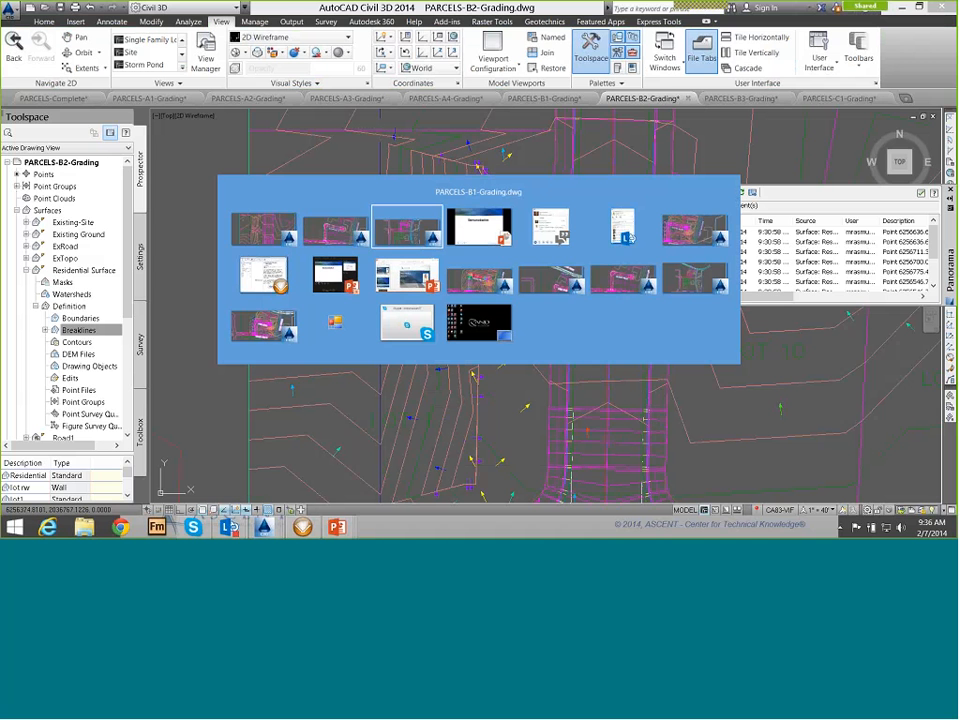
pyautogui.hotkey('alt', 'Tab')
pyautogui.press('Right')
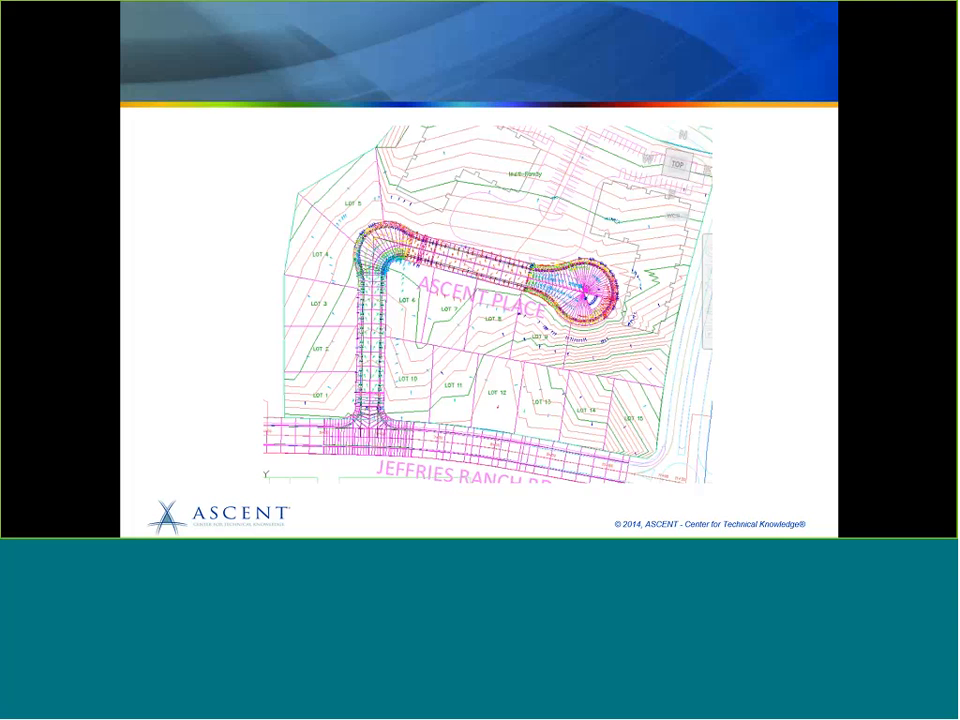
pyautogui.press('Right')
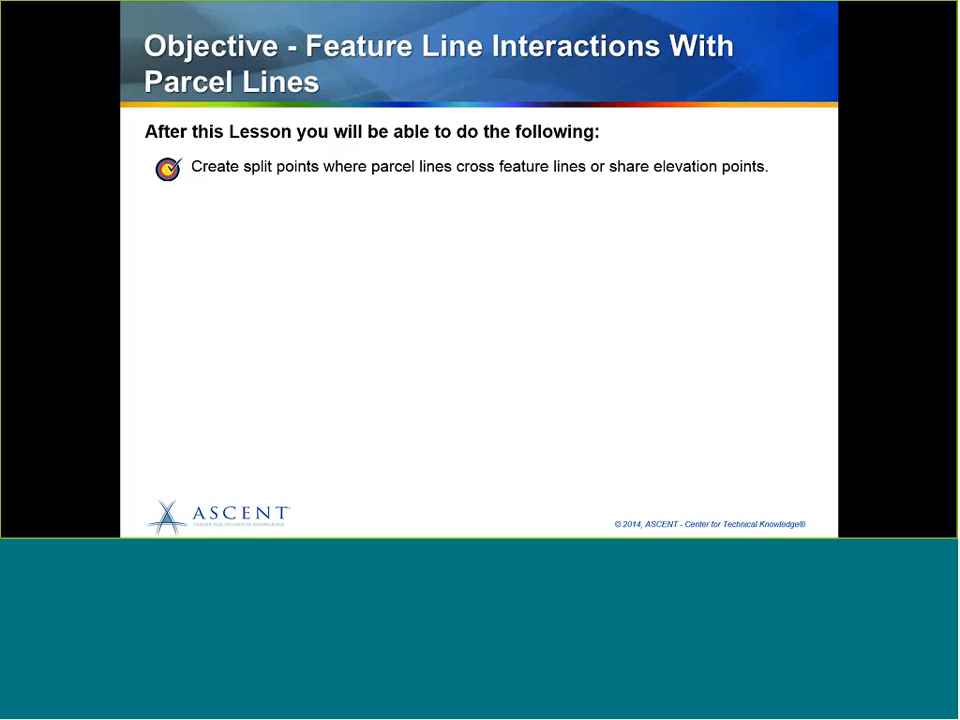